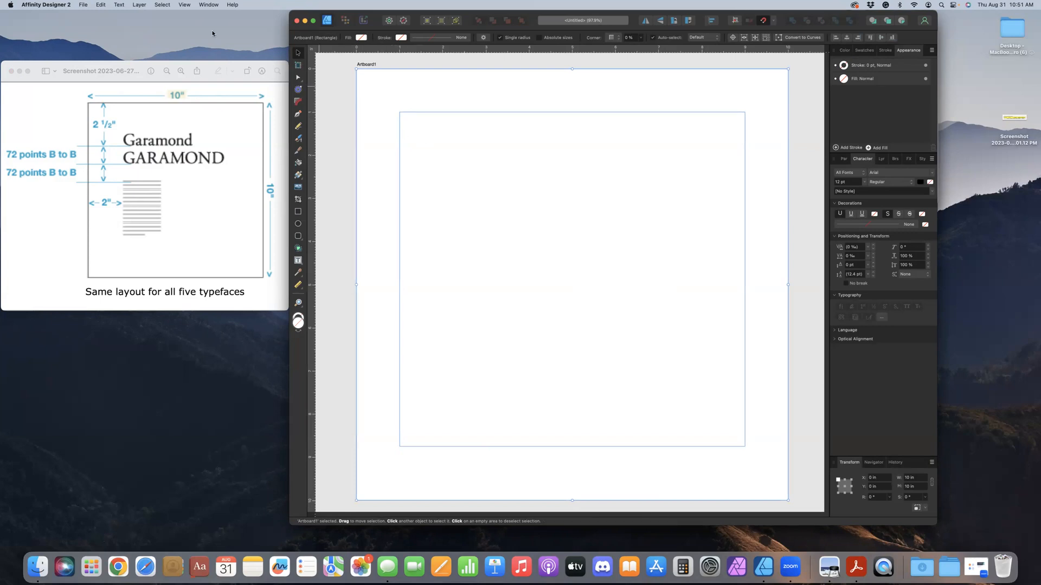
Bring up the guide settings and add a vertical guide to the artboard
{"action": "left_click", "coordinate": [185, 5]}
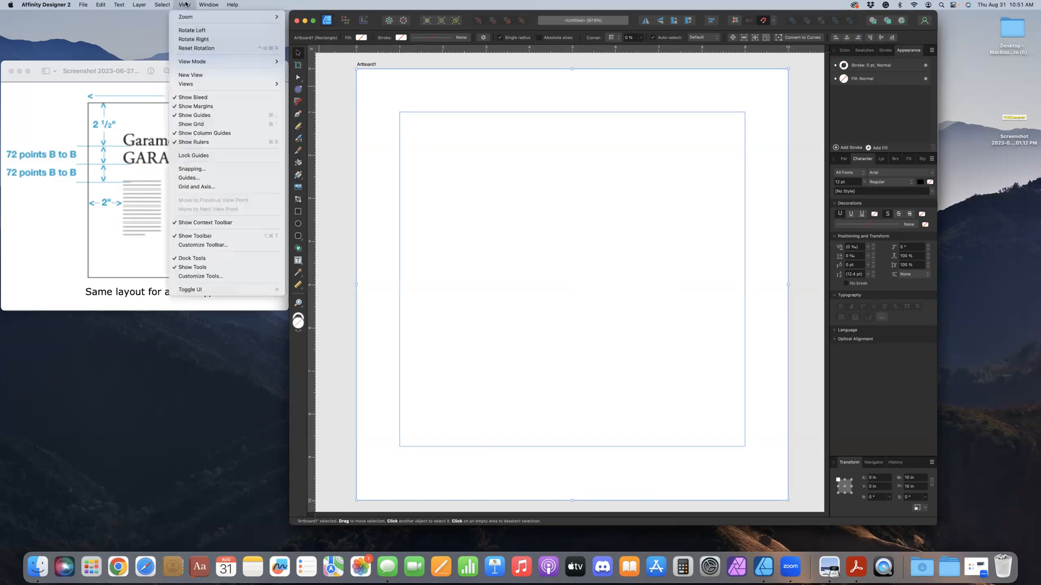
{"action": "left_click", "coordinate": [183, 179]}
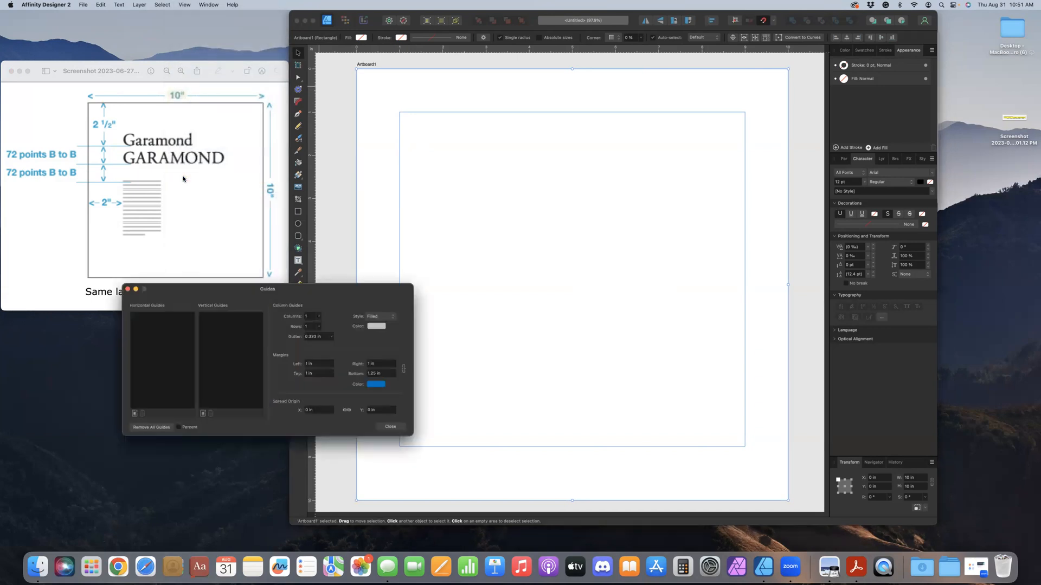
{"action": "left_click_drag", "start_coordinate": [312, 286], "coordinate": [518, 320]}
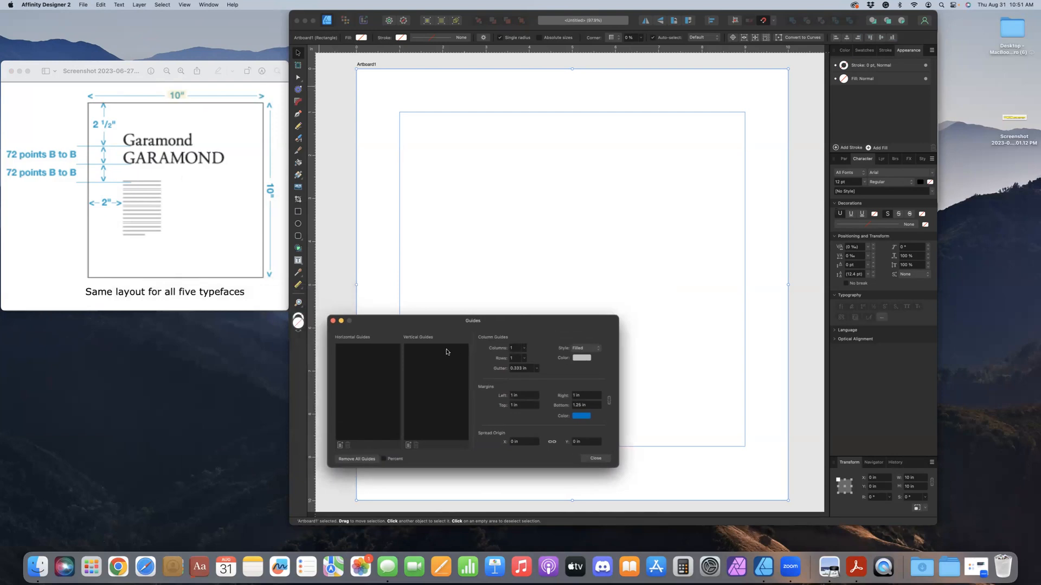
{"action": "left_click", "coordinate": [408, 445]}
{"action": "left_click", "coordinate": [572, 79]}
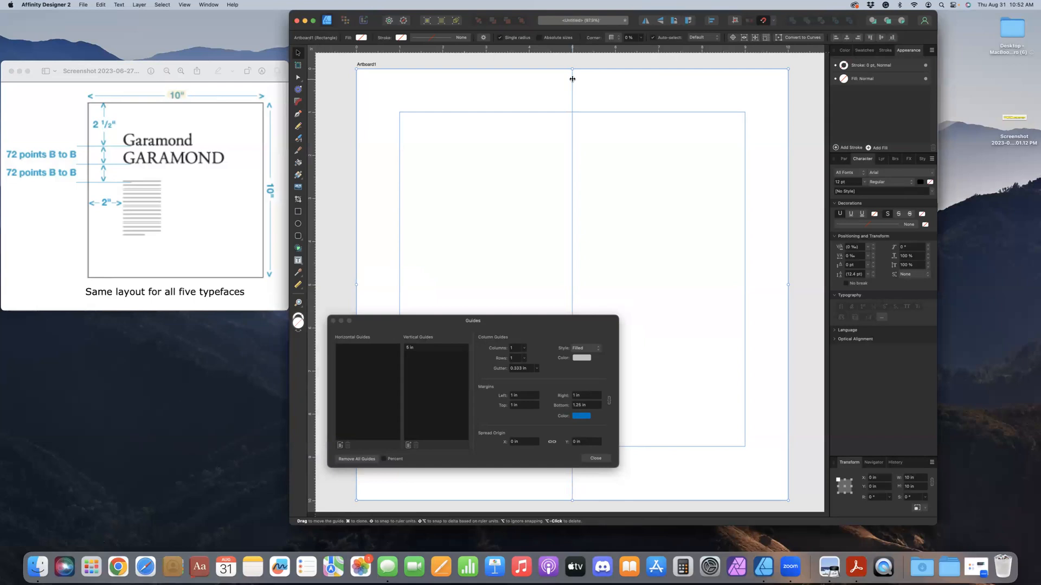
{"action": "left_click", "coordinate": [572, 79]}
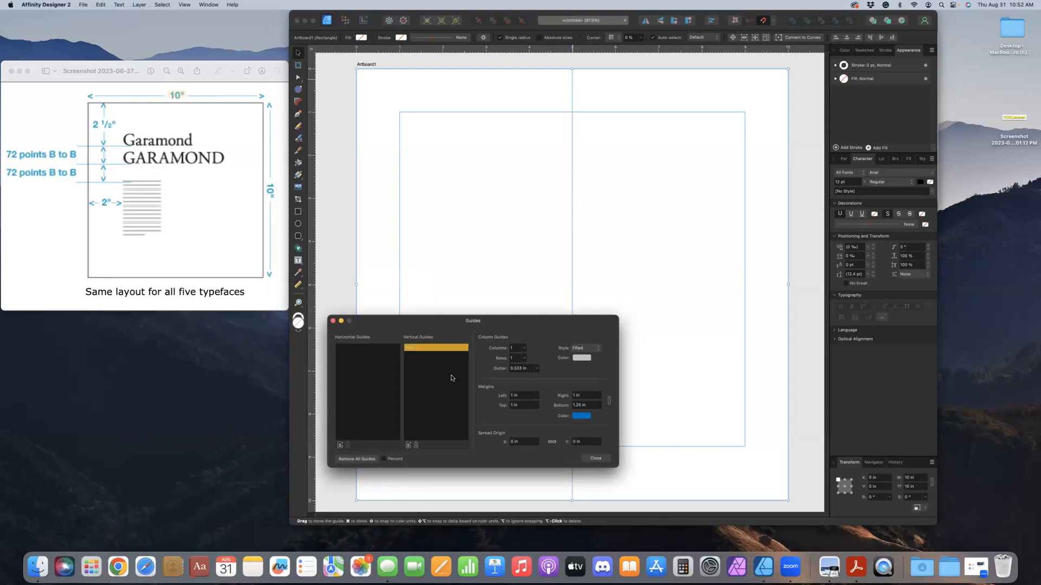
Set the vertical guide's position to 2 in and close the guide settings
{"action": "double_click", "coordinate": [424, 348]}
{"action": "type", "text": "3"}
{"action": "key", "text": "Return"}
{"action": "type", "text": "2"}
{"action": "key", "text": "Return"}
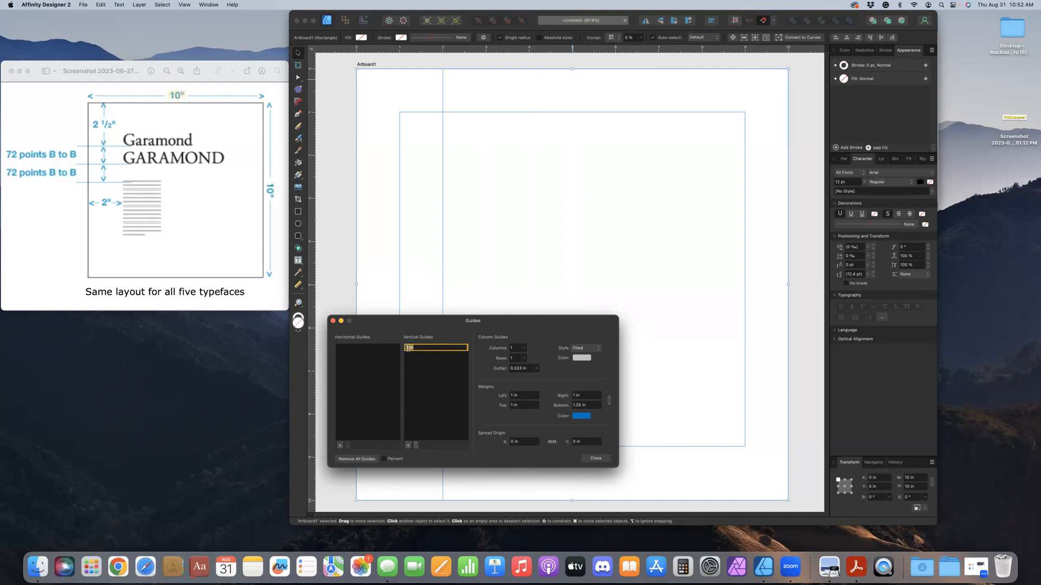
{"action": "left_click", "coordinate": [594, 460]}
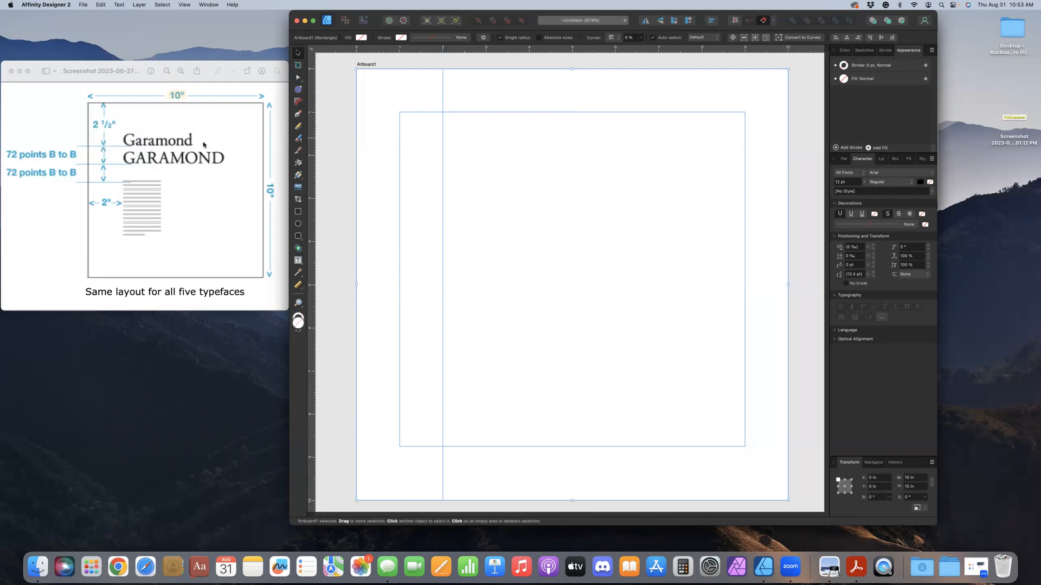
Reopen the guide settings and add a horizontal guide to the artboard
{"action": "left_click", "coordinate": [185, 4]}
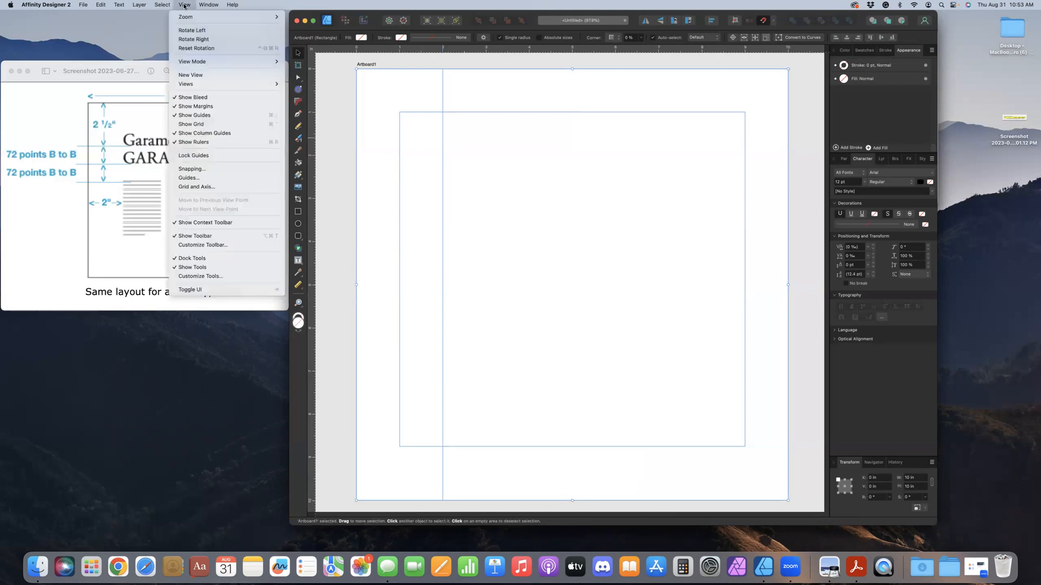
{"action": "left_click", "coordinate": [200, 177]}
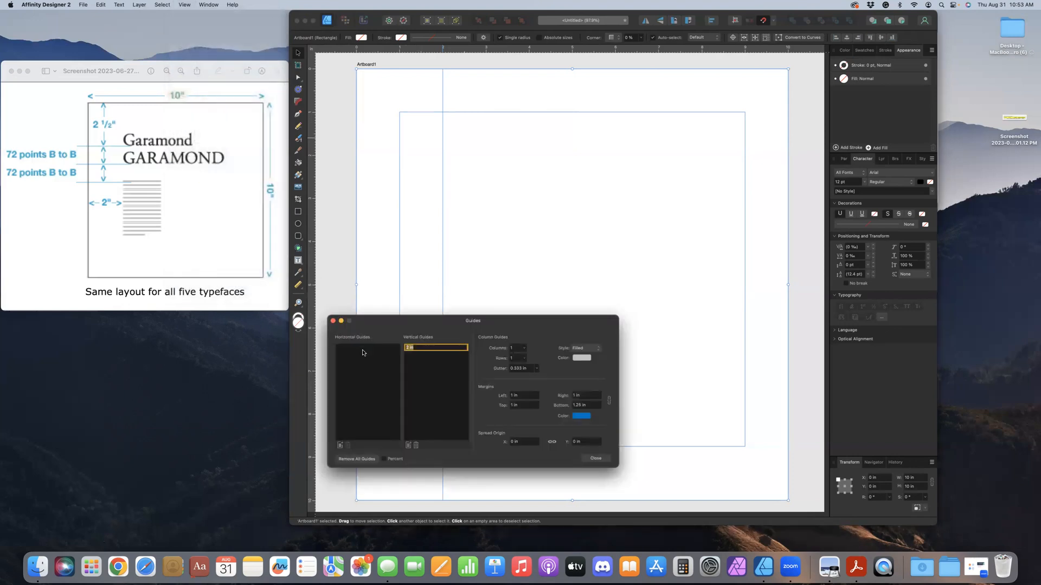
{"action": "left_click", "coordinate": [340, 445]}
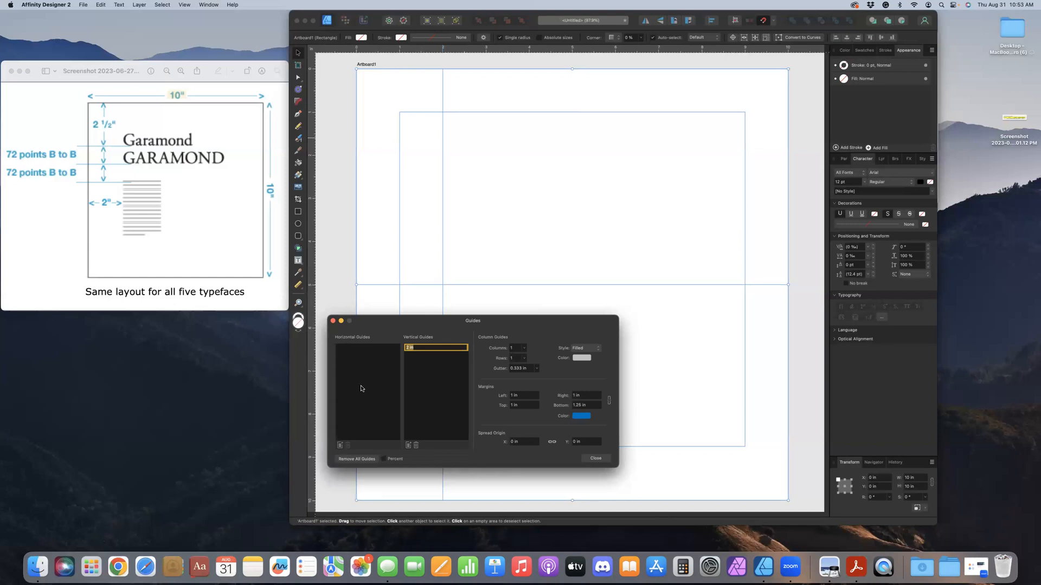
{"action": "left_click", "coordinate": [384, 285]}
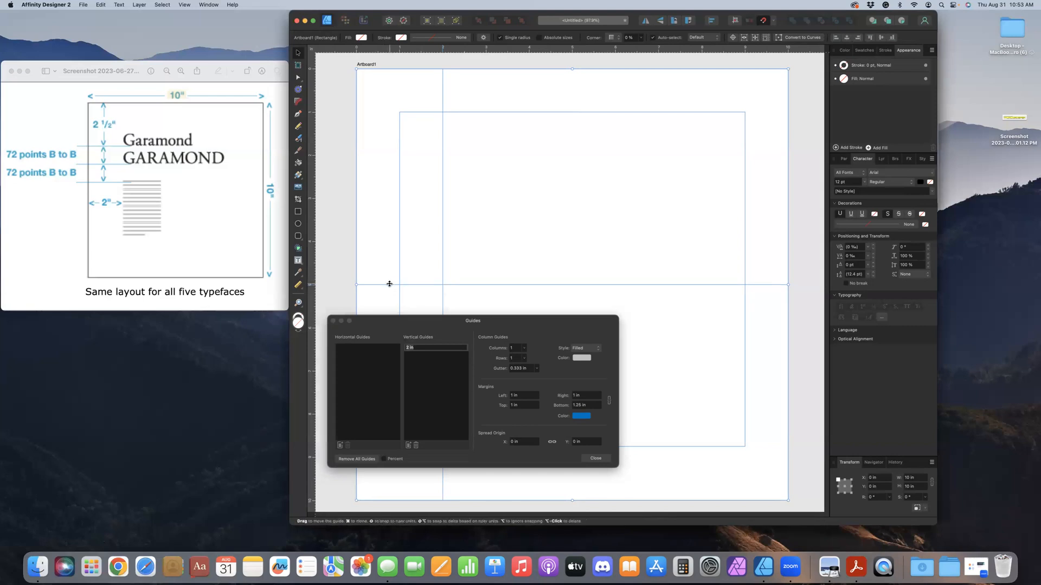
{"action": "left_click_drag", "start_coordinate": [388, 282], "coordinate": [388, 280]}
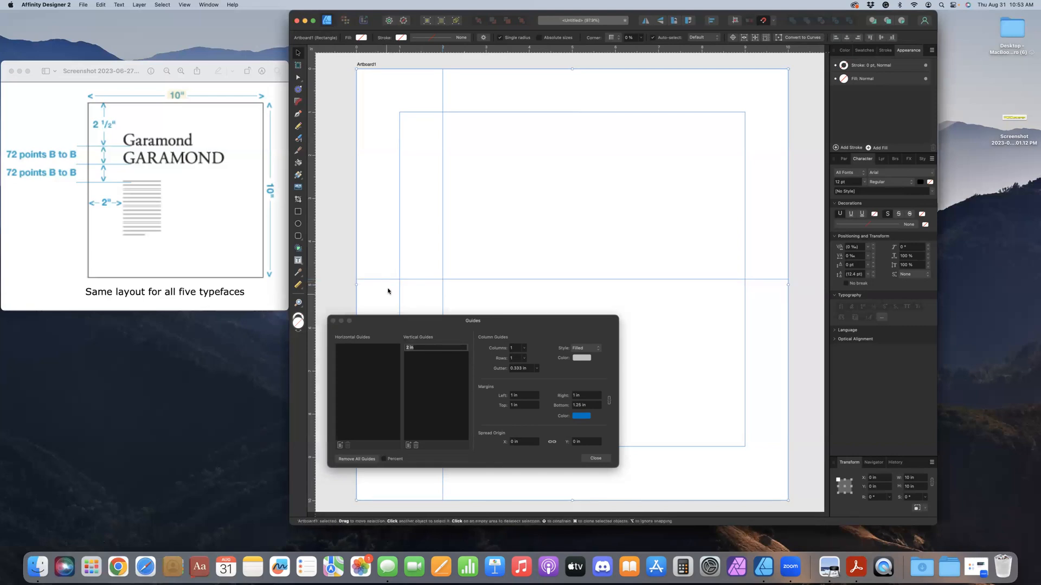
{"action": "left_click", "coordinate": [374, 373]}
{"action": "left_click", "coordinate": [367, 348]}
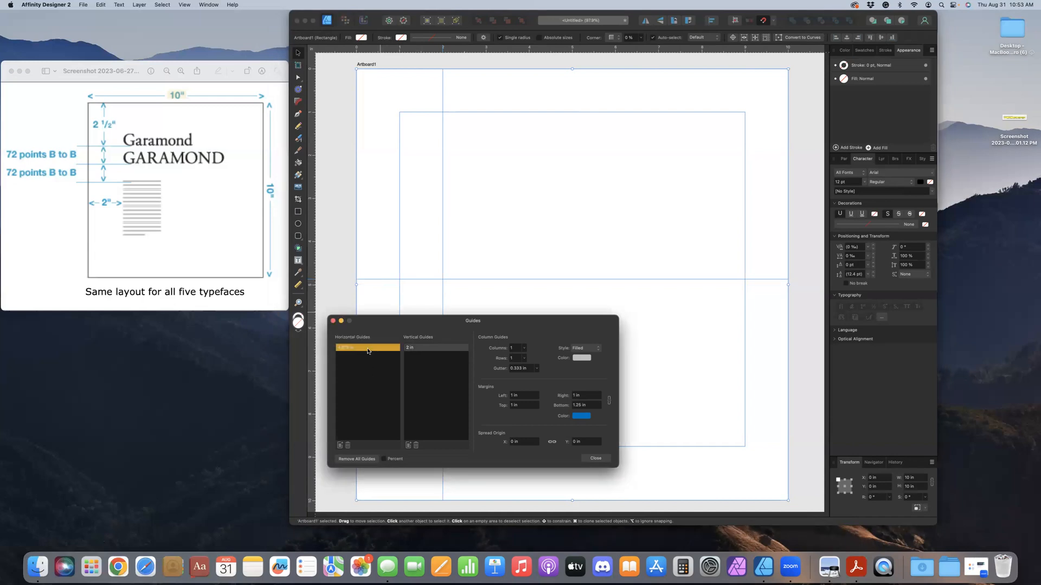
Set the horizontal guide's position to 2.5 in and close the guide settings
{"action": "double_click", "coordinate": [364, 348]}
{"action": "type", "text": "4"}
{"action": "key", "text": "Return"}
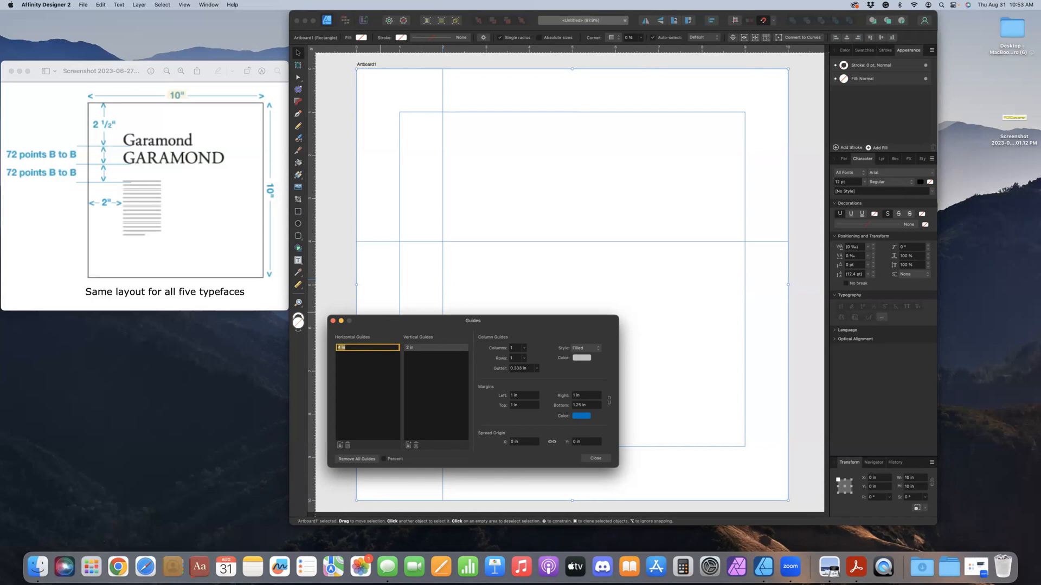
{"action": "type", "text": "3"}
{"action": "key", "text": "Return"}
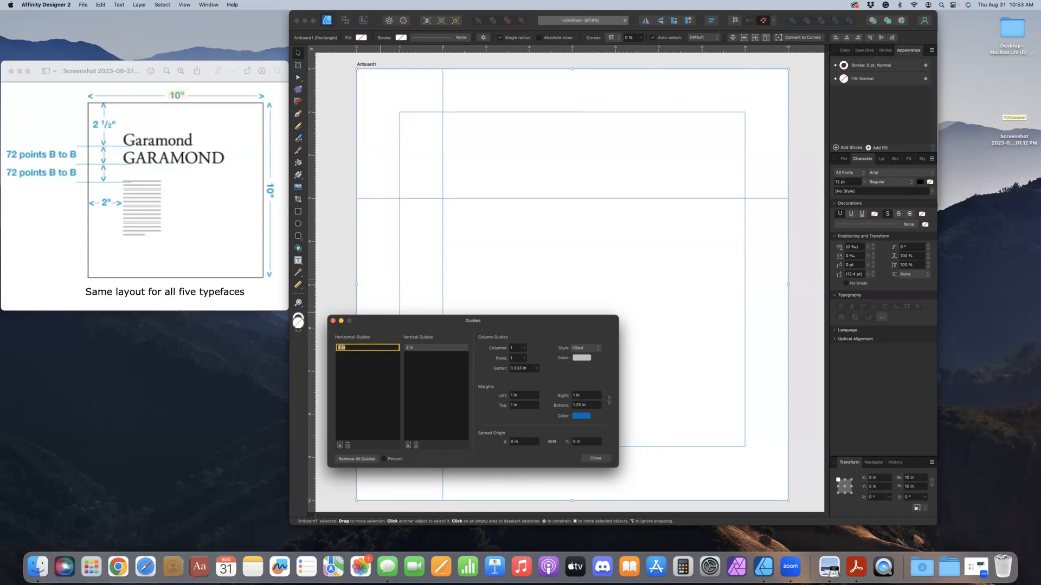
{"action": "type", "text": "2"}
{"action": "key", "text": "Return"}
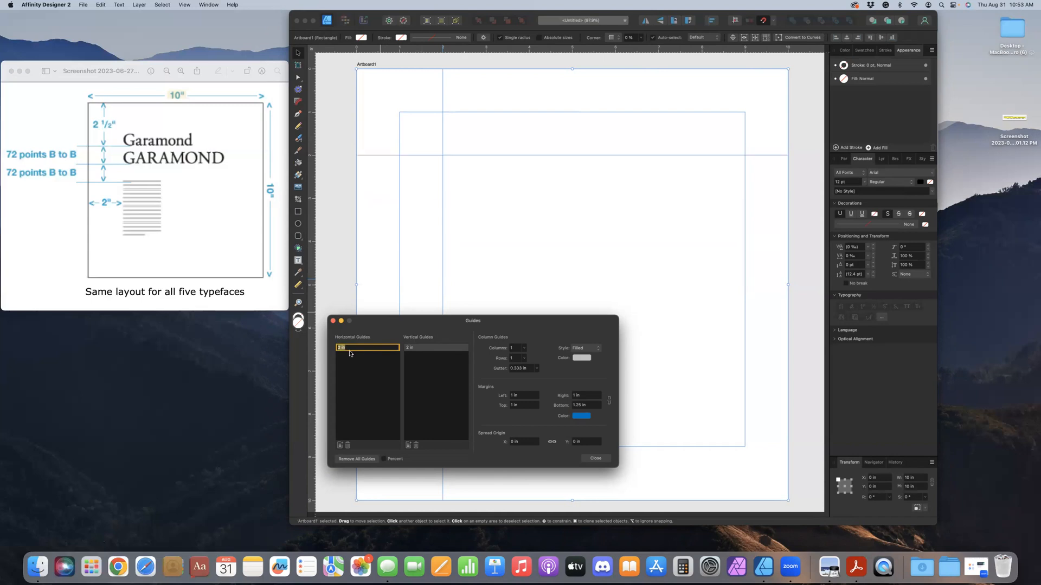
{"action": "type", "text": "3"}
{"action": "key", "text": "Return"}
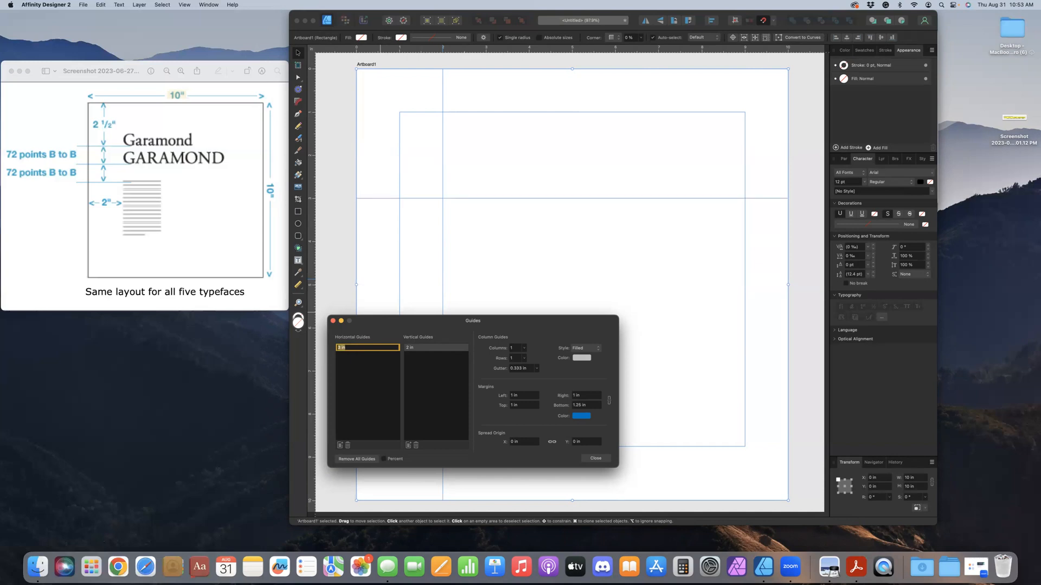
{"action": "type", "text": "2"}
{"action": "key", "text": "Return"}
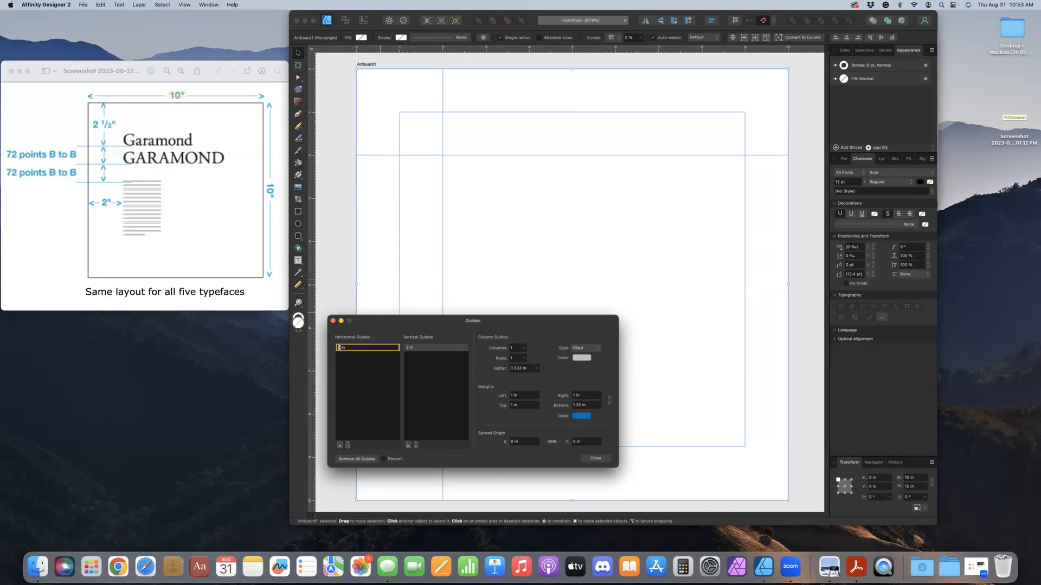
{"action": "type", "text": ".5"}
{"action": "key", "text": "Tab"}
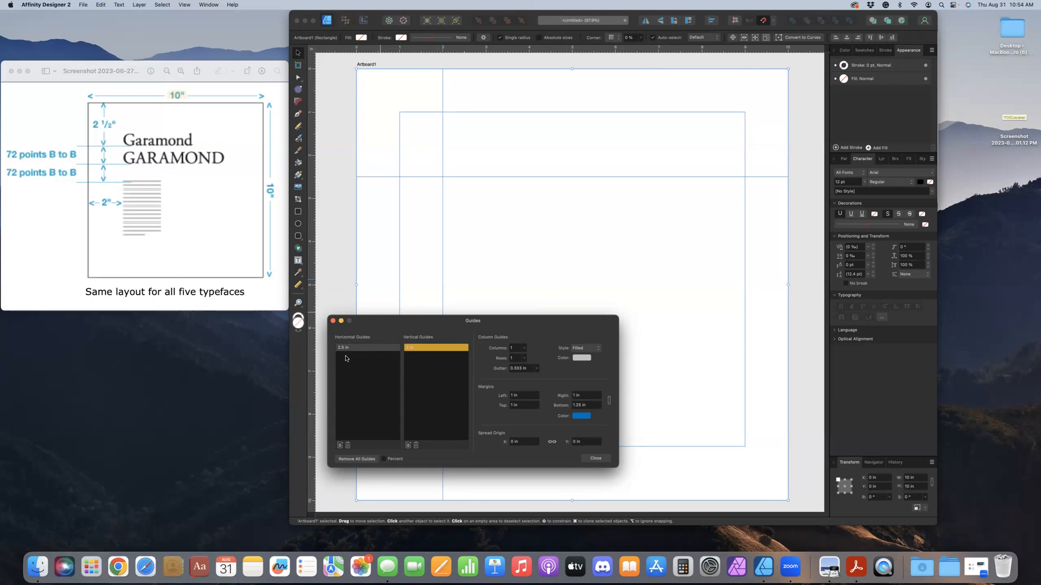
{"action": "left_click", "coordinate": [586, 459]}
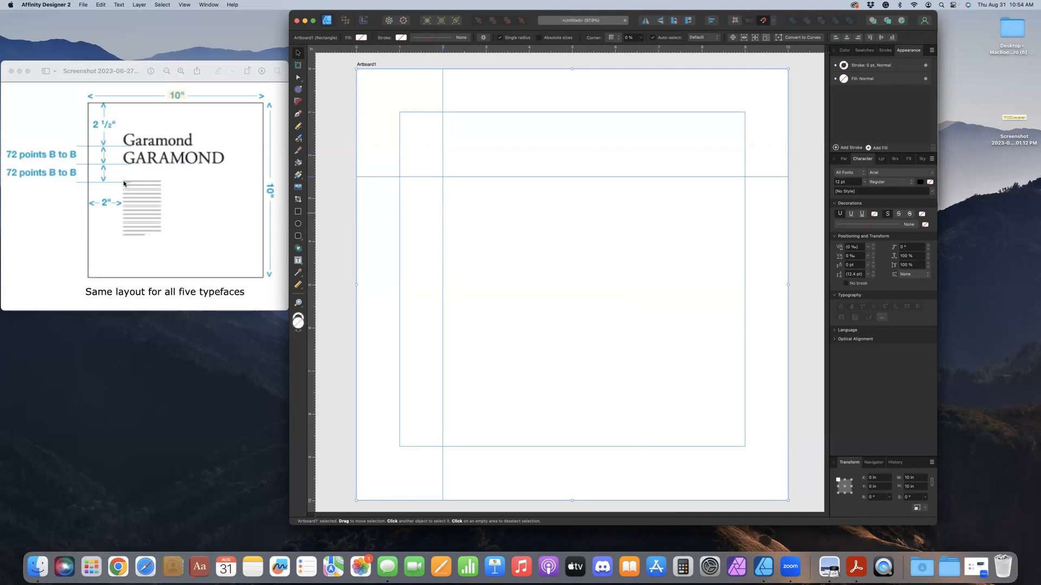
Change the ruler units to points and add a second horizontal guide in the guide settings
{"action": "right_click", "coordinate": [312, 50]}
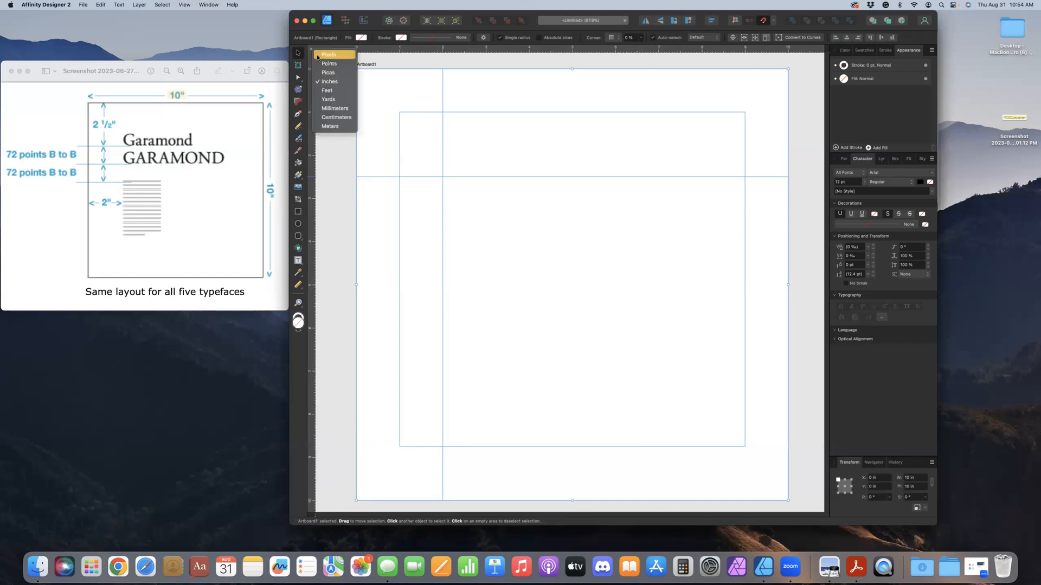
{"action": "left_click", "coordinate": [322, 64]}
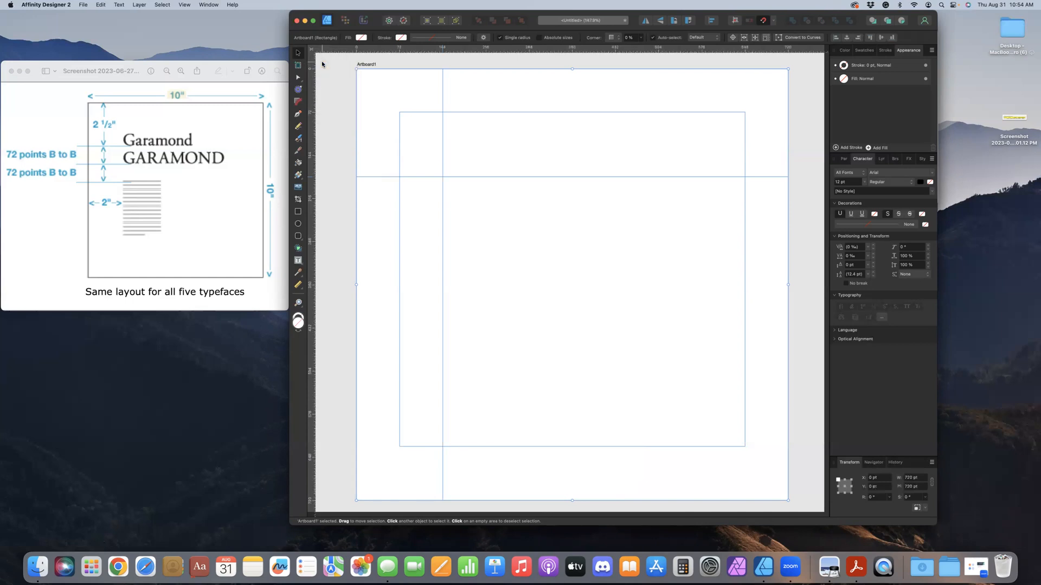
{"action": "left_click", "coordinate": [183, 4]}
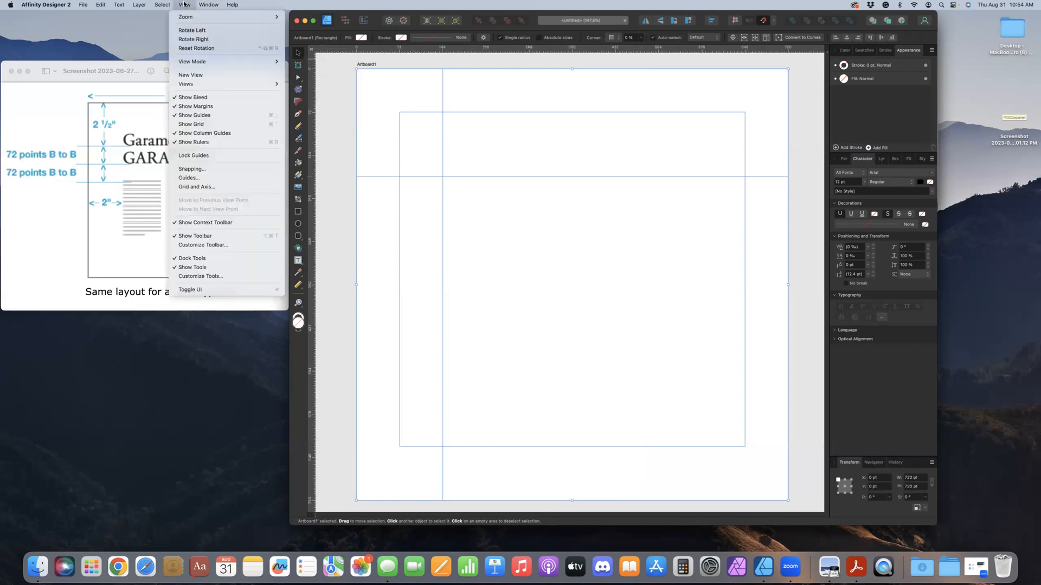
{"action": "left_click", "coordinate": [214, 180]}
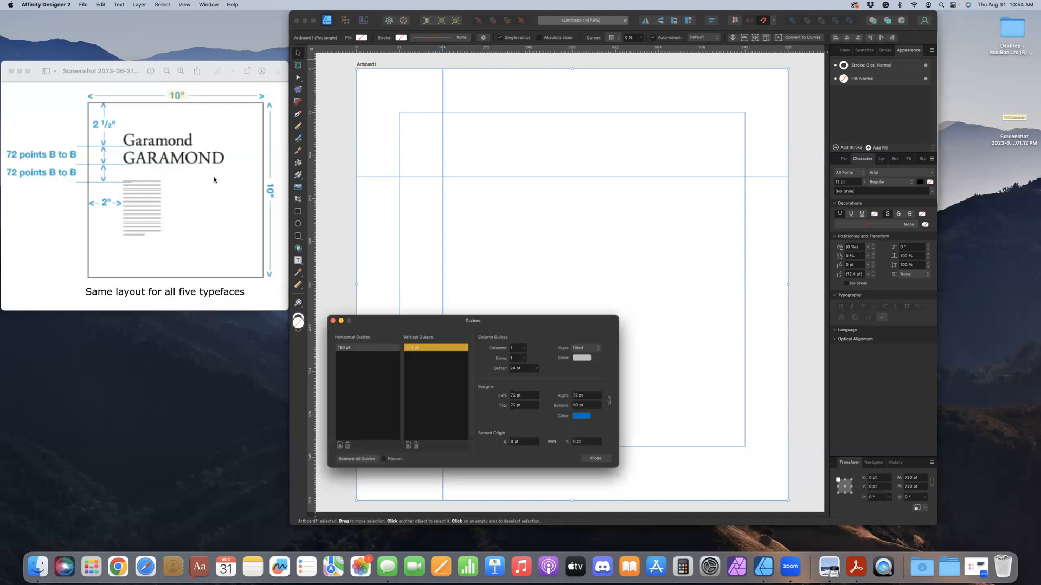
{"action": "left_click", "coordinate": [364, 359]}
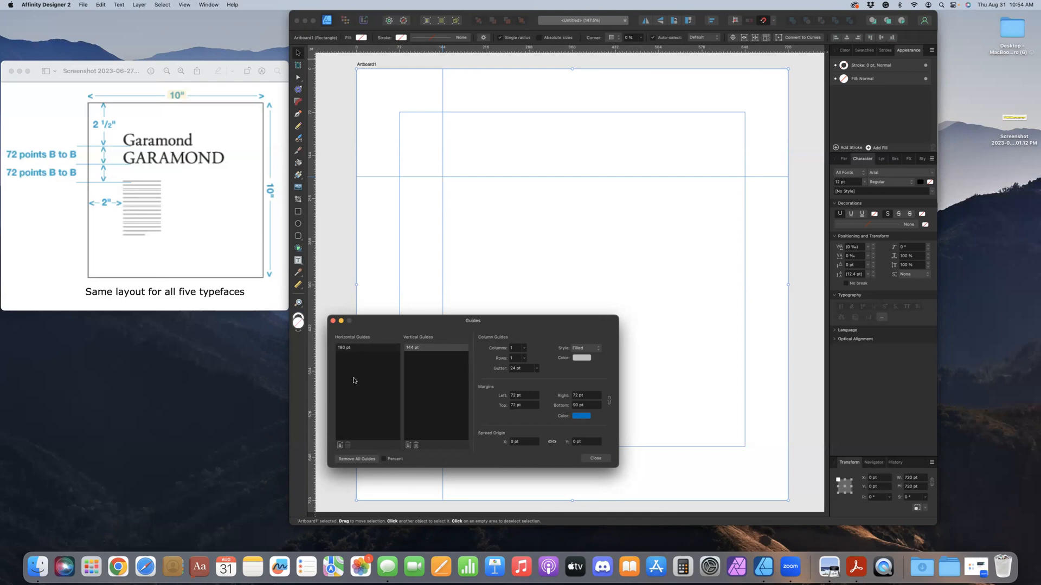
{"action": "left_click", "coordinate": [340, 446]}
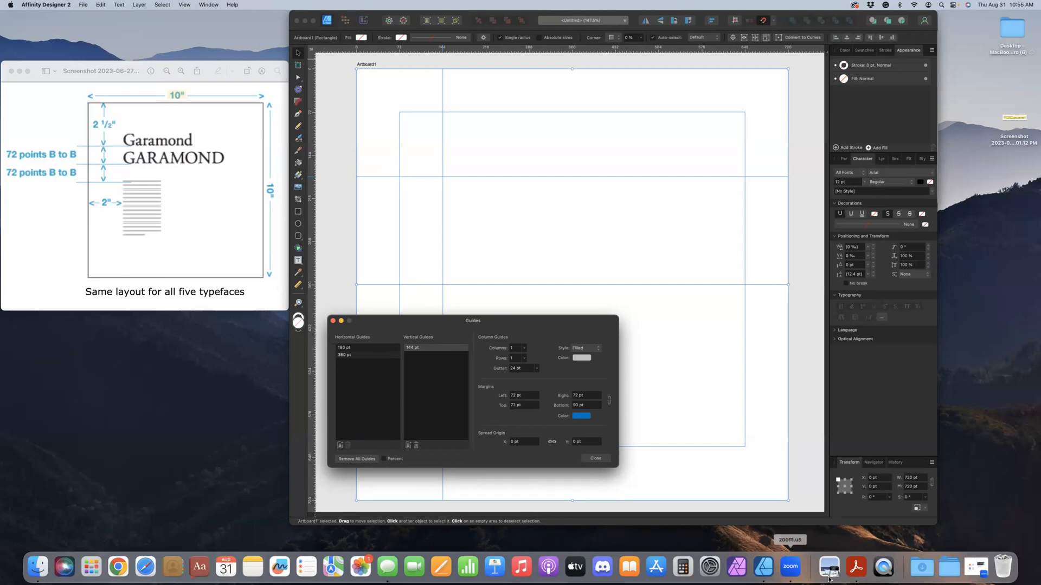
Switch to Calculator and add 72 to 180 to work out the second guide's position
{"action": "left_click", "coordinate": [683, 567]}
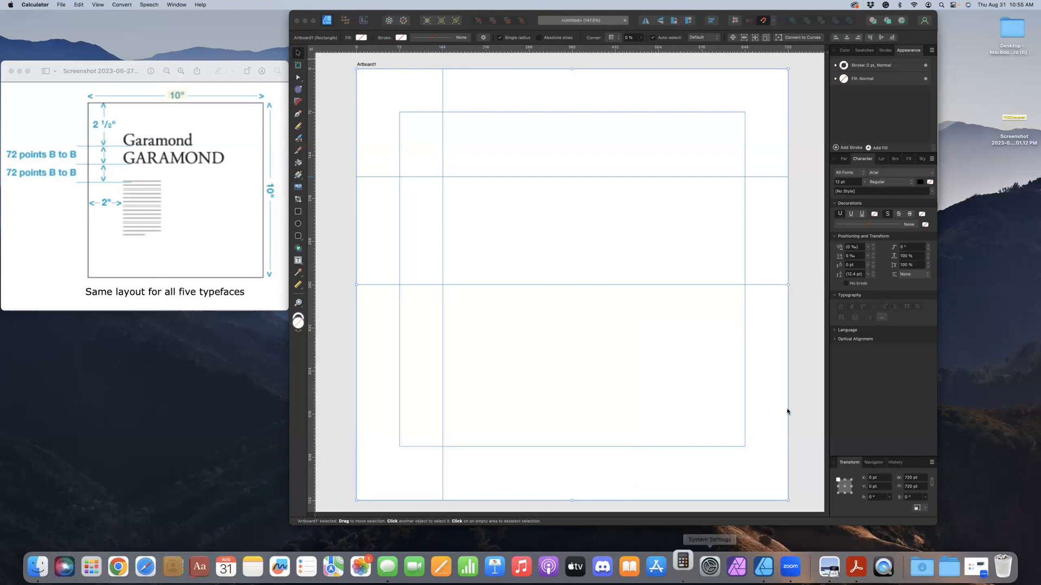
{"action": "left_click", "coordinate": [859, 499]}
{"action": "left_click", "coordinate": [883, 460]}
{"action": "left_click", "coordinate": [883, 521]}
{"action": "left_click", "coordinate": [931, 498]}
{"action": "left_click", "coordinate": [859, 460]}
{"action": "left_click", "coordinate": [880, 496]}
{"action": "left_click", "coordinate": [930, 518]}
Return to the guide settings in Affinity Designer and set the second horizontal guide's position to 252 pt
{"action": "left_click", "coordinate": [329, 425]}
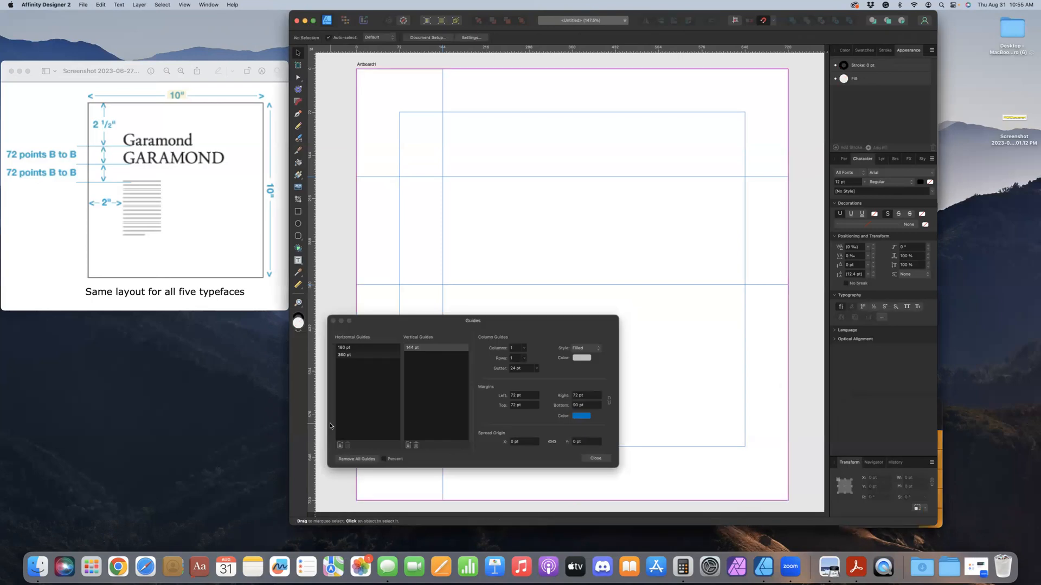
{"action": "left_click", "coordinate": [341, 355]}
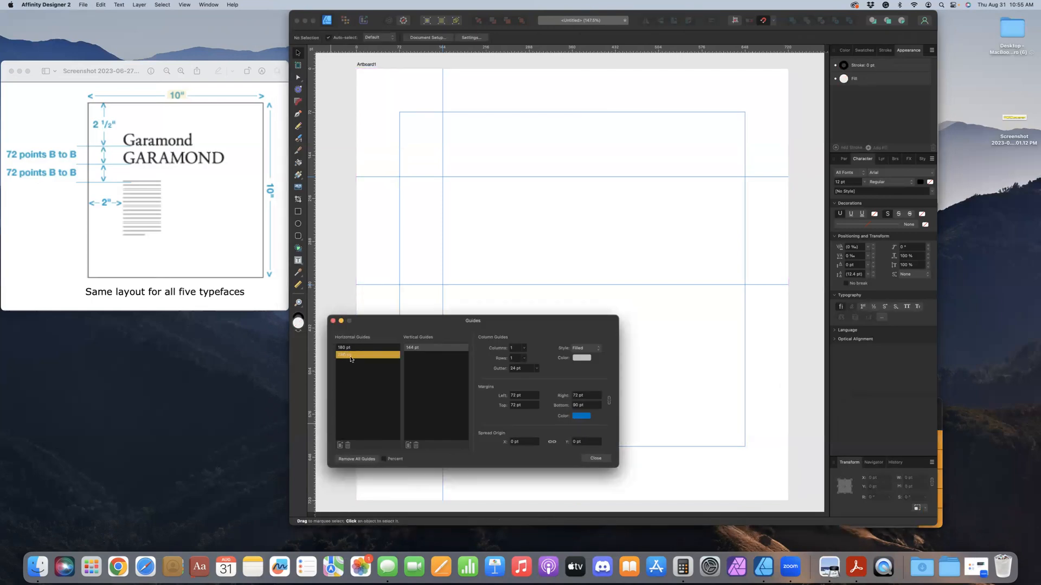
{"action": "double_click", "coordinate": [352, 357]}
{"action": "key", "text": "Down"}
{"action": "key", "text": "Down"}
{"action": "key", "text": "Right"}
{"action": "key", "text": "Down"}
{"action": "key", "text": "Down"}
{"action": "key", "text": "Down"}
{"action": "key", "text": "Down"}
{"action": "key", "text": "Down"}
{"action": "key", "text": "Down"}
{"action": "key", "text": "Down"}
{"action": "key", "text": "Down"}
{"action": "key", "text": "Down"}
{"action": "key", "text": "Down"}
{"action": "key", "text": "Down"}
{"action": "key", "text": "Down"}
{"action": "key", "text": "Down"}
{"action": "key", "text": "Down"}
{"action": "key", "text": "Down"}
{"action": "key", "text": "Down"}
{"action": "key", "text": "Down"}
{"action": "key", "text": "Down"}
{"action": "key", "text": "Down"}
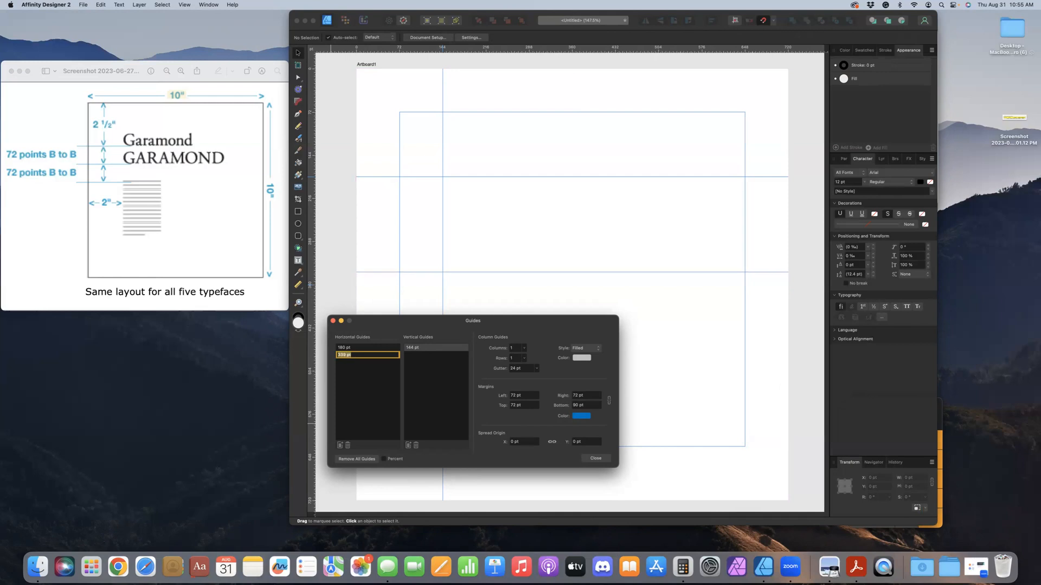
{"action": "type", "text": "252"}
{"action": "key", "text": "Tab"}
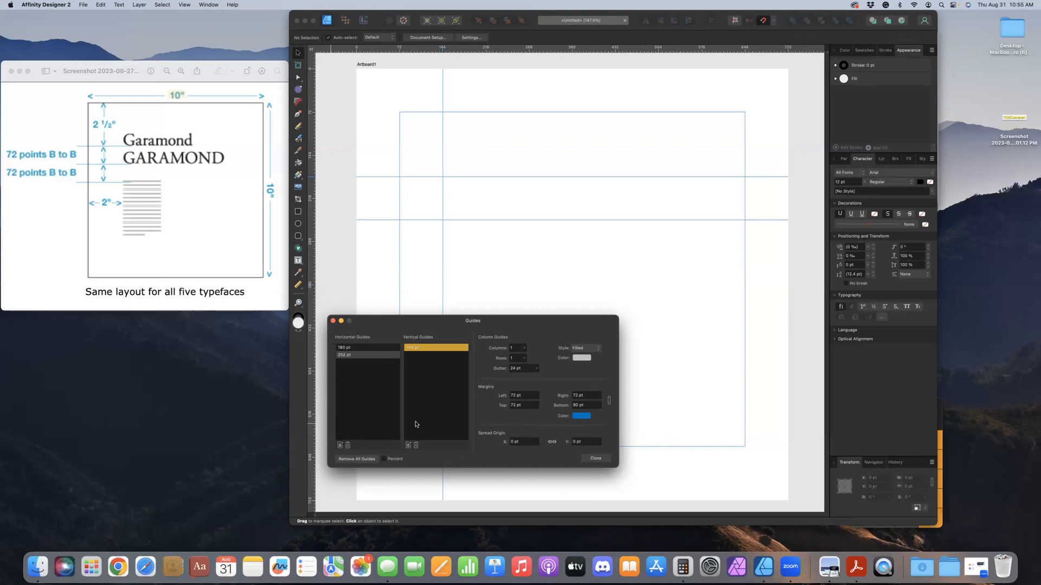
Add a third horizontal guide and work out its position in Calculator by adding 72 to 252
{"action": "left_click", "coordinate": [340, 445]}
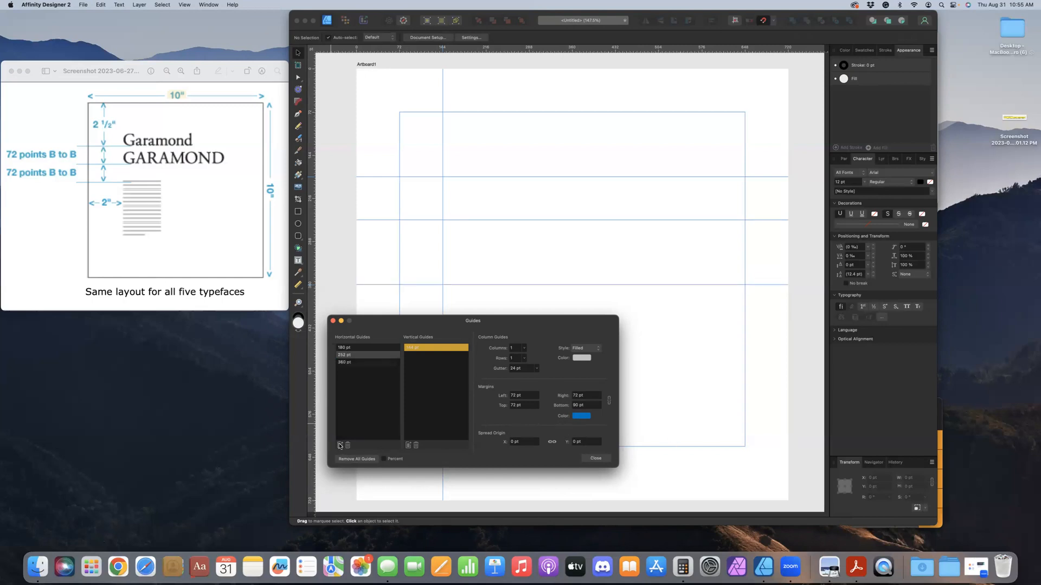
{"action": "left_click", "coordinate": [940, 402]}
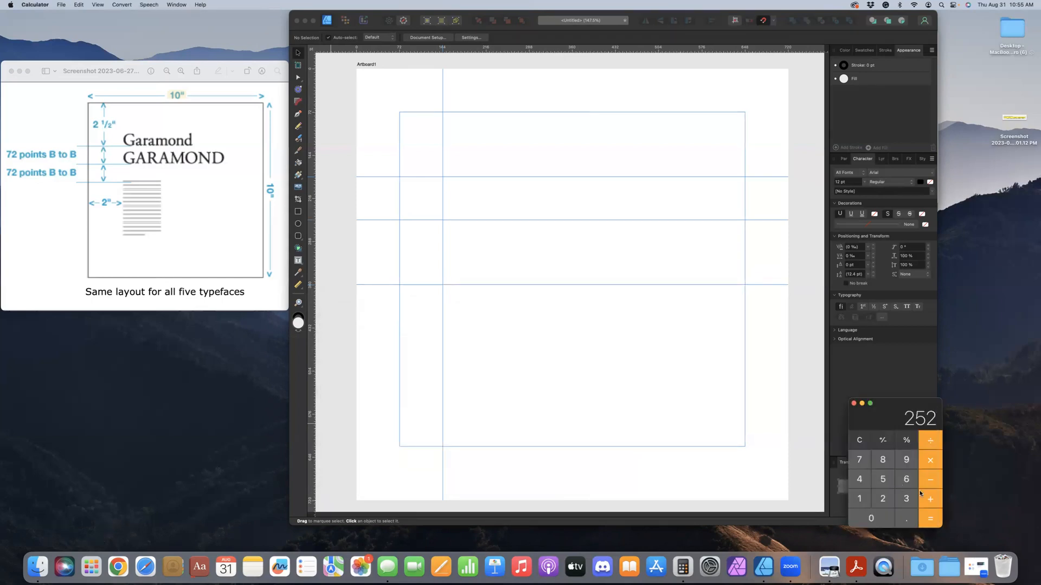
{"action": "type", "text": "72"}
{"action": "left_click", "coordinate": [924, 518]}
Return to the guide settings in Affinity Designer and set the third horizontal guide's position to 324 pt
{"action": "left_click", "coordinate": [374, 412]}
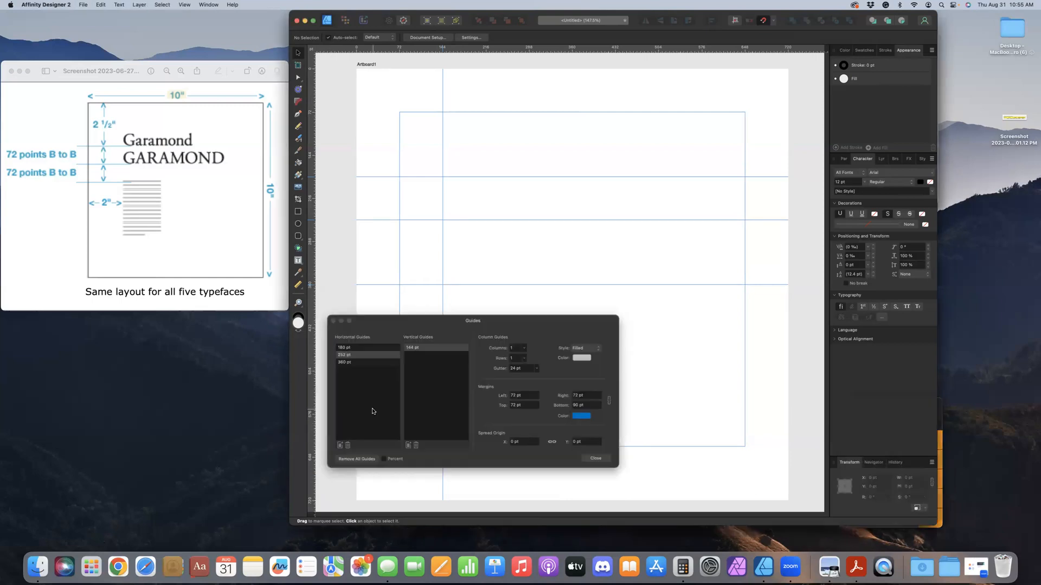
{"action": "left_click", "coordinate": [356, 362]}
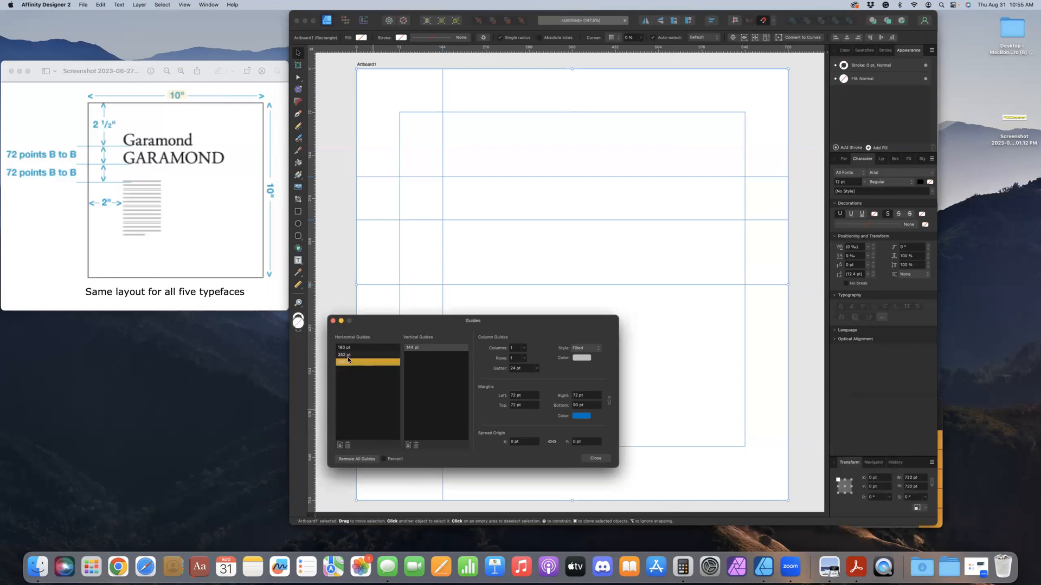
{"action": "double_click", "coordinate": [353, 362]}
{"action": "key", "text": "Down"}
{"action": "key", "text": "Down"}
{"action": "key", "text": "Down"}
{"action": "key", "text": "Down"}
{"action": "key", "text": "Down"}
{"action": "key", "text": "Down"}
{"action": "key", "text": "Down"}
{"action": "key", "text": "Down"}
{"action": "key", "text": "Down"}
{"action": "key", "text": "Down"}
{"action": "key", "text": "Down"}
{"action": "key", "text": "Down"}
{"action": "key", "text": "Down"}
{"action": "key", "text": "Down"}
{"action": "key", "text": "Down"}
{"action": "key", "text": "Down"}
{"action": "key", "text": "Down"}
{"action": "key", "text": "Down"}
{"action": "key", "text": "Down"}
{"action": "key", "text": "Down"}
{"action": "key", "text": "Down"}
{"action": "key", "text": "Down"}
{"action": "key", "text": "Down"}
{"action": "key", "text": "Down"}
{"action": "key", "text": "Down"}
{"action": "key", "text": "Down"}
{"action": "key", "text": "Down"}
{"action": "key", "text": "Down"}
{"action": "key", "text": "Down"}
{"action": "key", "text": "Down"}
{"action": "key", "text": "Down"}
{"action": "key", "text": "Down"}
{"action": "key", "text": "Down"}
{"action": "key", "text": "Down"}
{"action": "key", "text": "Down"}
{"action": "key", "text": "Down"}
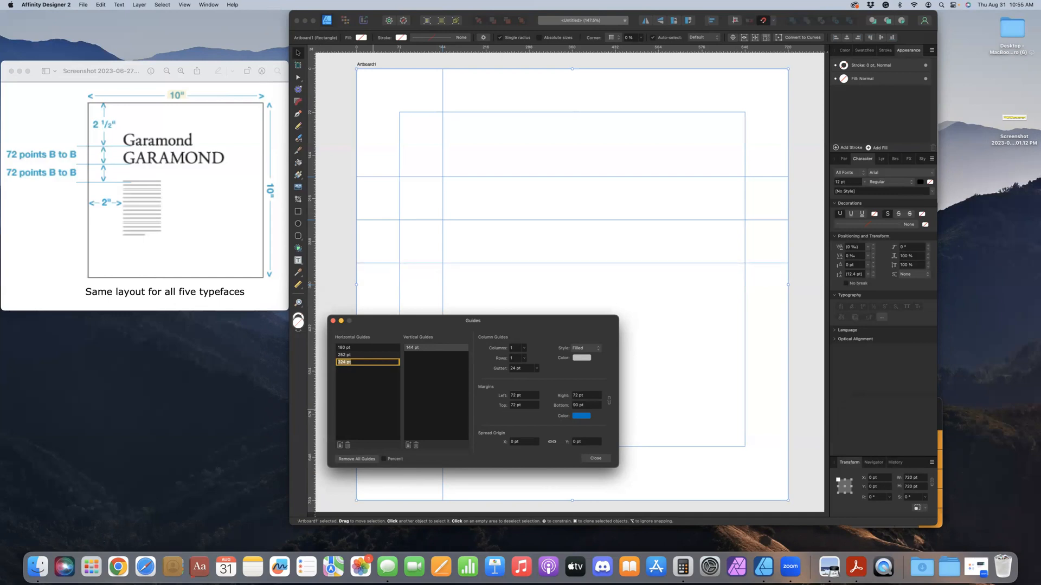
{"action": "left_click", "coordinate": [595, 459]}
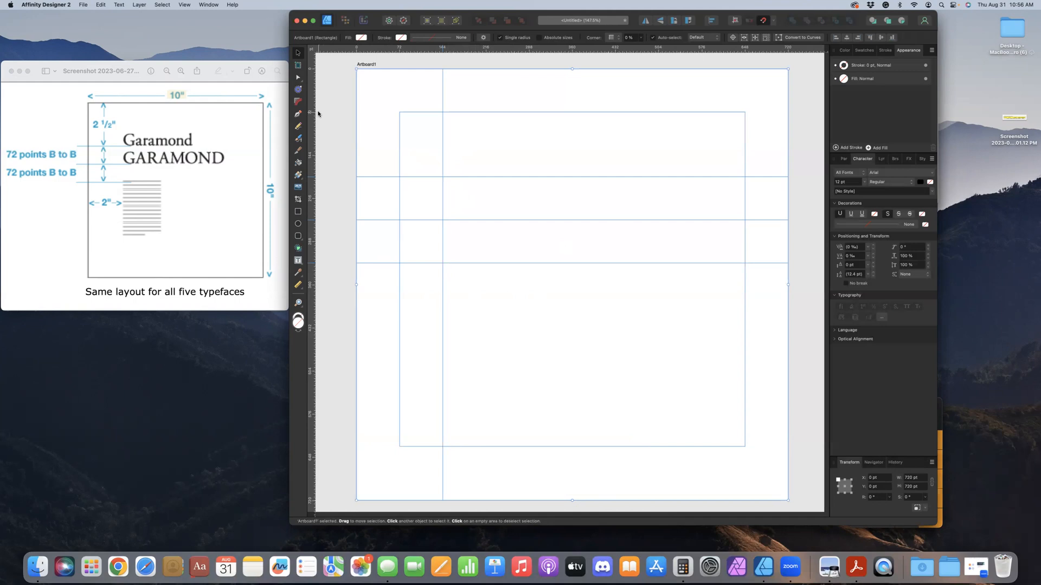
Add the artistic text "Garamond" just above the first horizontal guide, near the vertical guide
{"action": "left_click", "coordinate": [301, 265]}
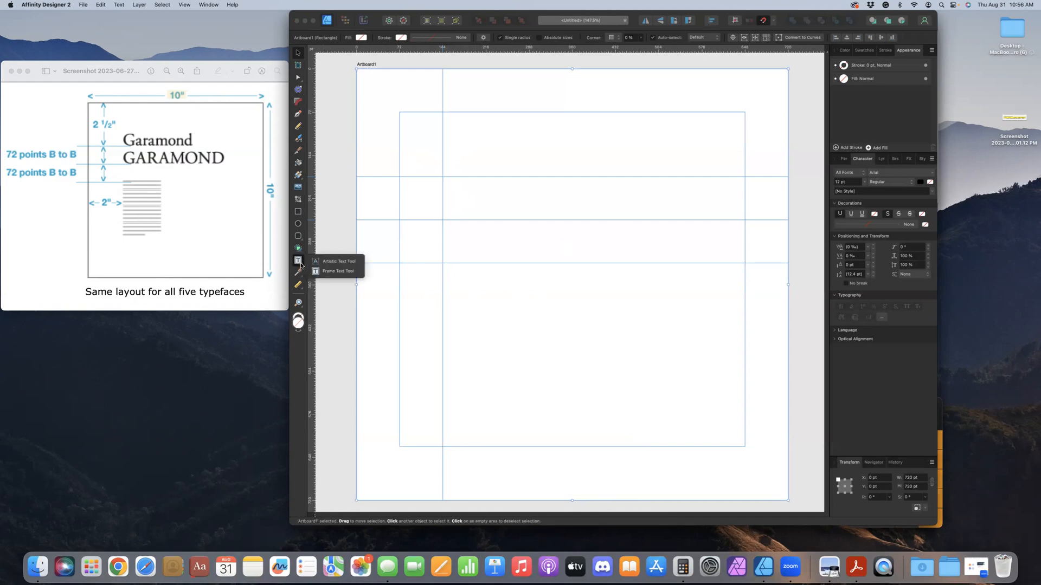
{"action": "left_click", "coordinate": [332, 263]}
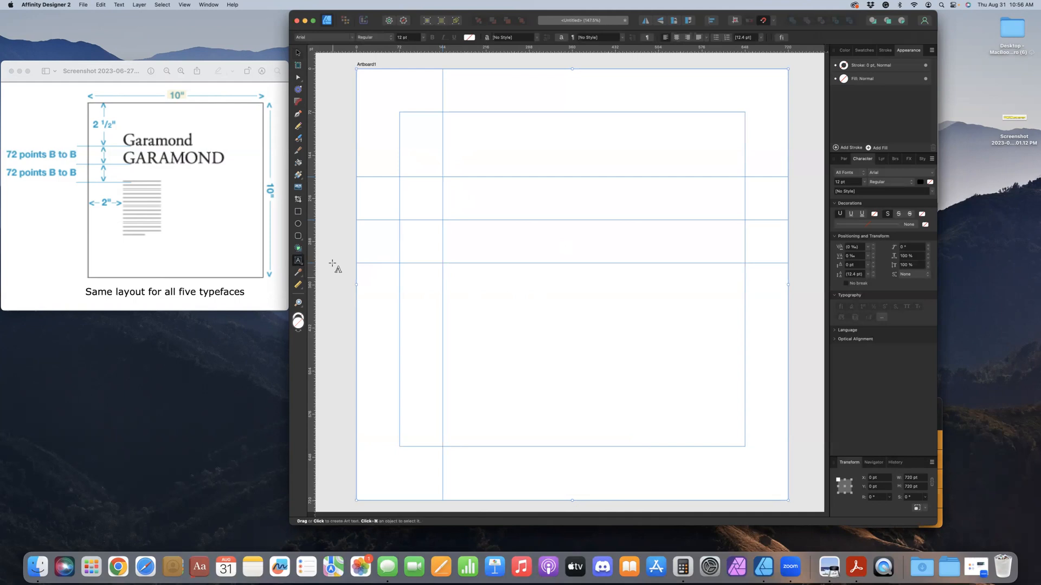
{"action": "left_click", "coordinate": [453, 172]}
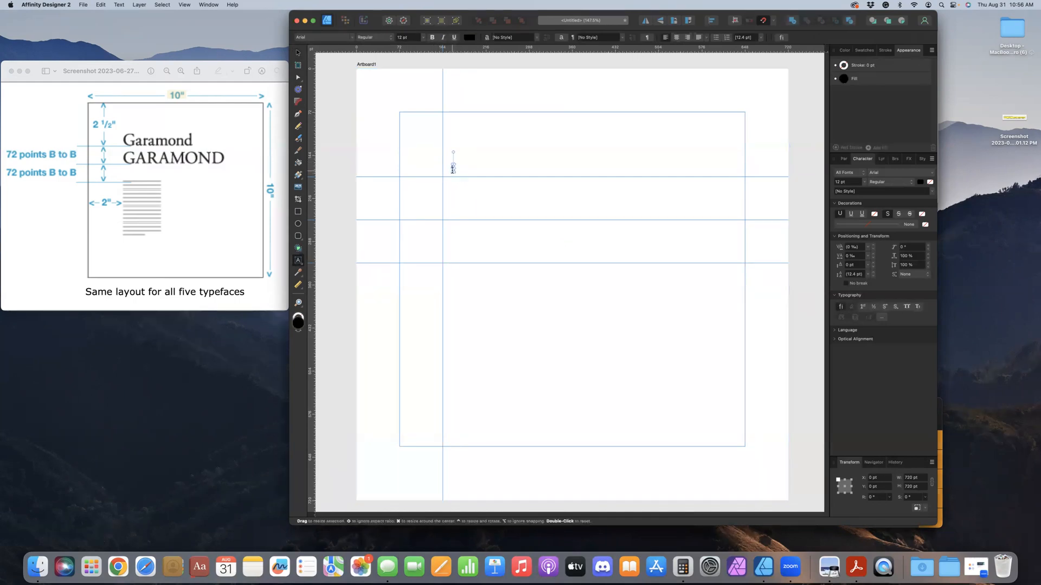
{"action": "type", "text": "Garamond"}
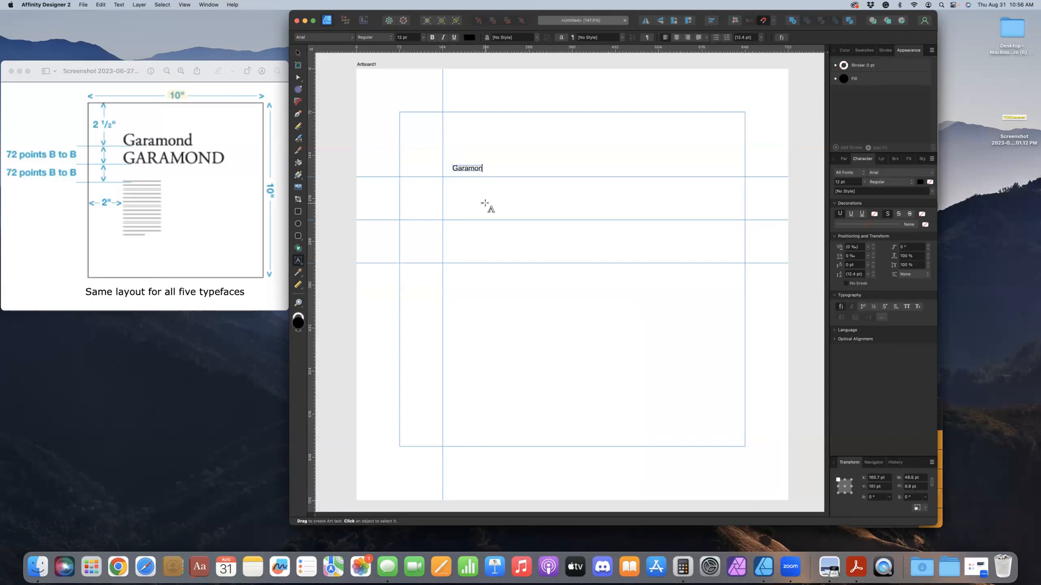
Set the font of the whole Garamond text to Garamond Premier Pro
{"action": "key", "text": "super+a"}
{"action": "left_click", "coordinate": [351, 37]}
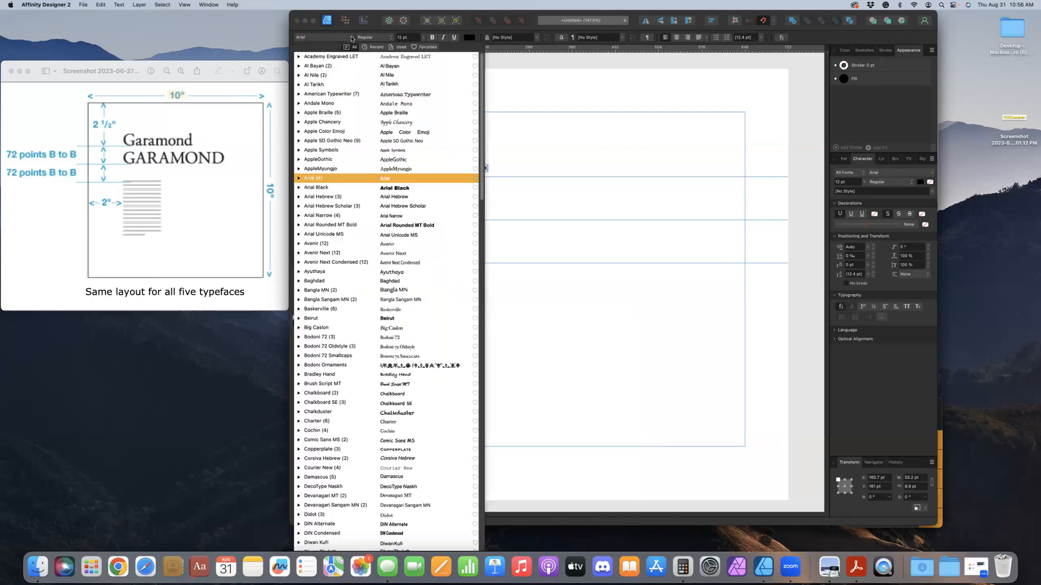
{"action": "left_click", "coordinate": [370, 244]}
{"action": "scroll", "coordinate": [370, 249], "scroll_direction": "down", "scroll_amount": 3}
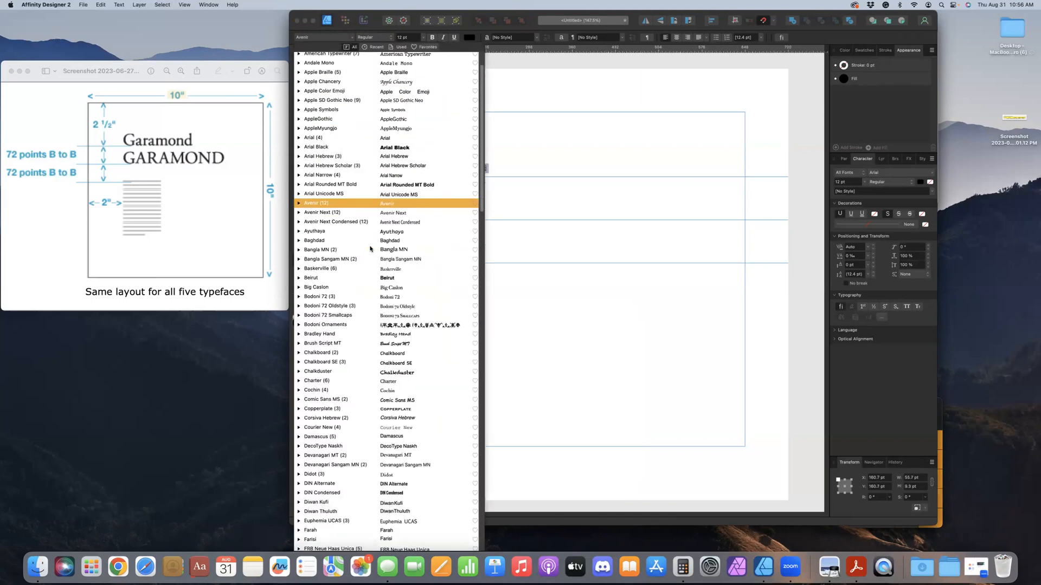
{"action": "scroll", "coordinate": [370, 249], "scroll_direction": "down", "scroll_amount": 3}
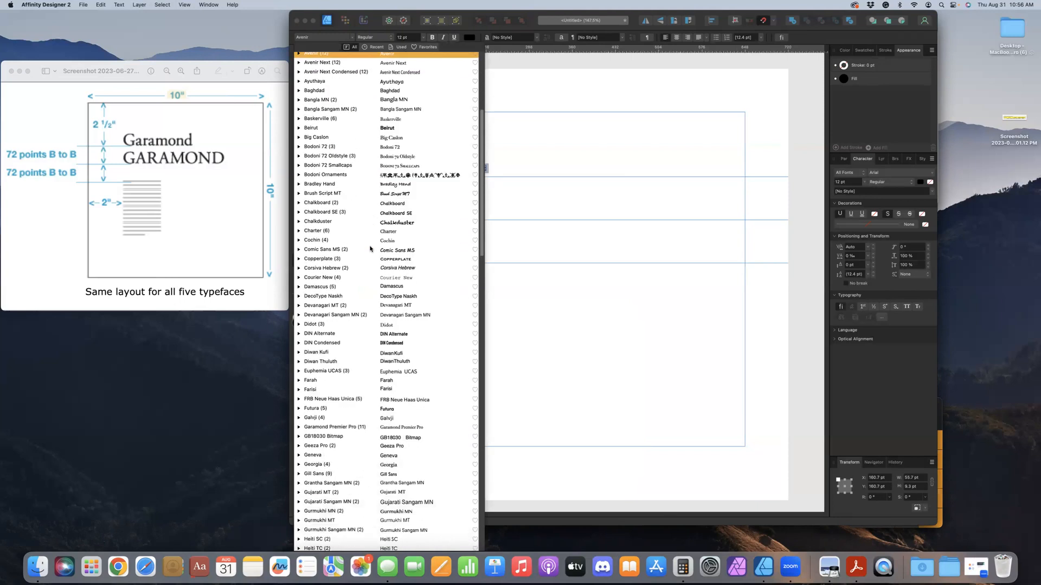
{"action": "scroll", "coordinate": [360, 284], "scroll_direction": "down", "scroll_amount": 5}
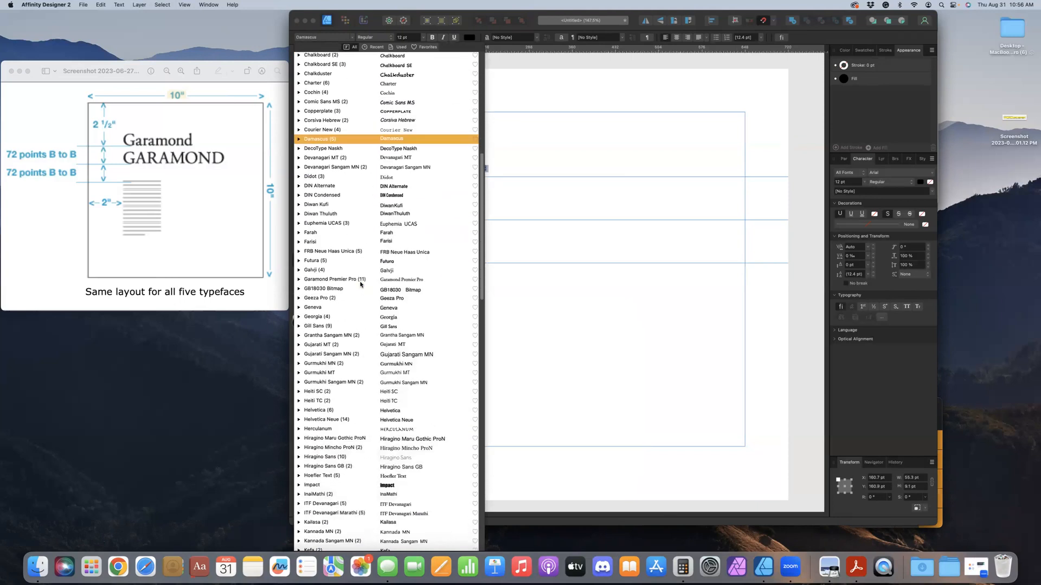
{"action": "left_click", "coordinate": [341, 281]}
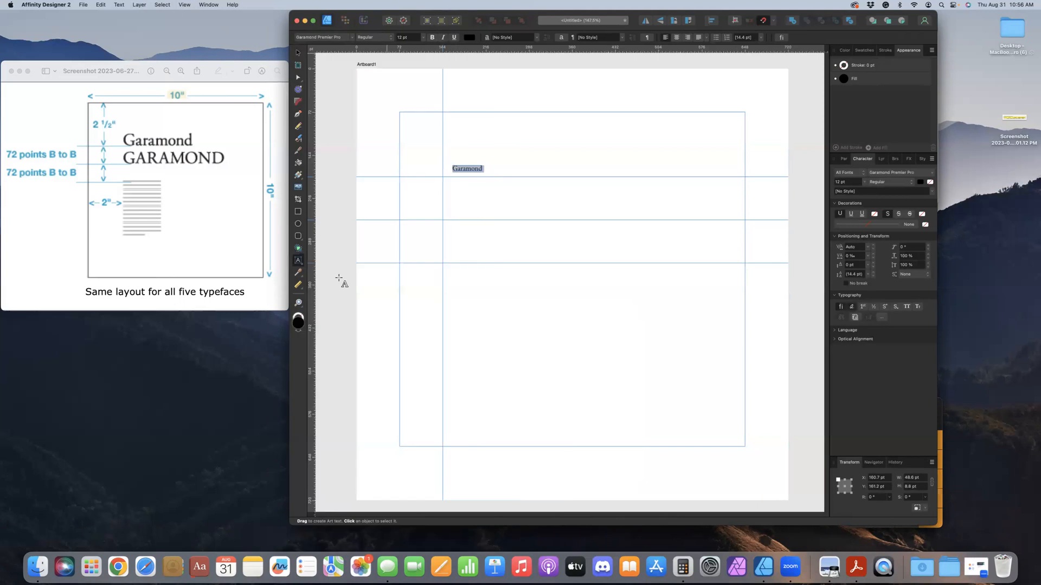
Set the Garamond heading to 72 pt and move it onto the first horizontal guide, starting at the vertical guide
{"action": "left_click", "coordinate": [424, 38]}
{"action": "left_click", "coordinate": [408, 217]}
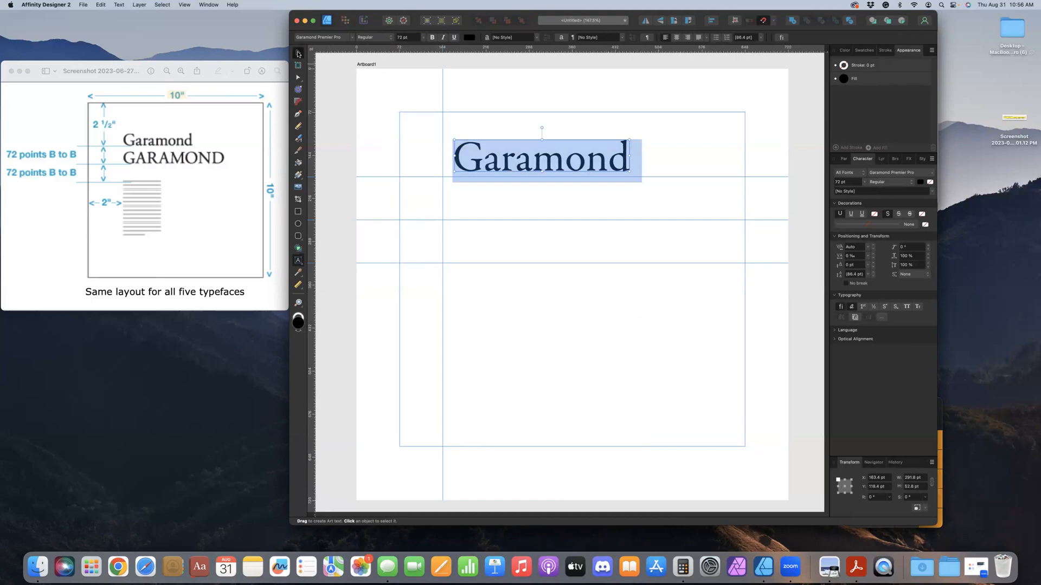
{"action": "left_click", "coordinate": [298, 52]}
{"action": "left_click_drag", "start_coordinate": [476, 169], "coordinate": [466, 175]}
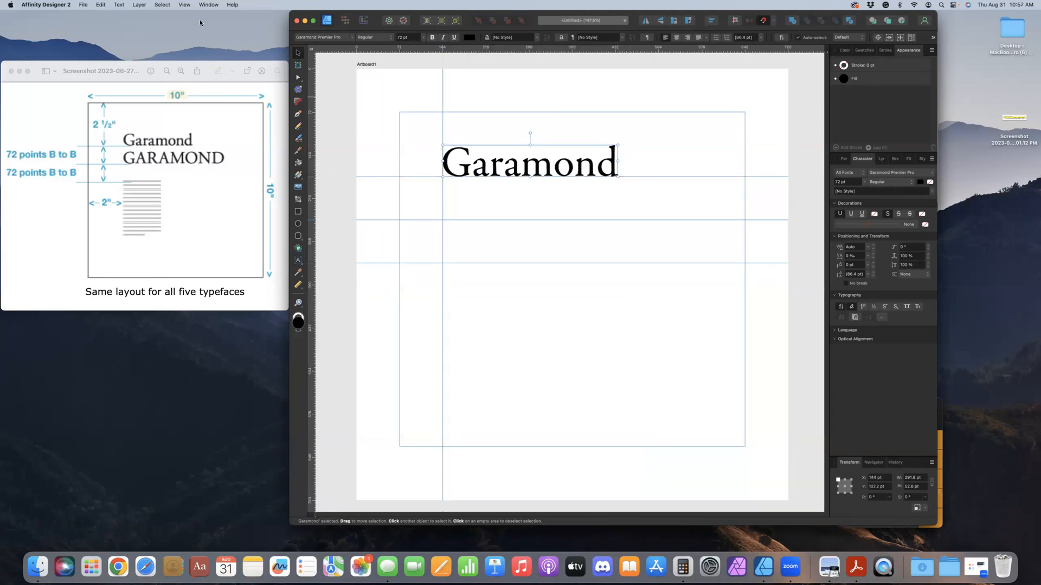
Review the snapping options for guides, spread and margins
{"action": "left_click", "coordinate": [184, 5]}
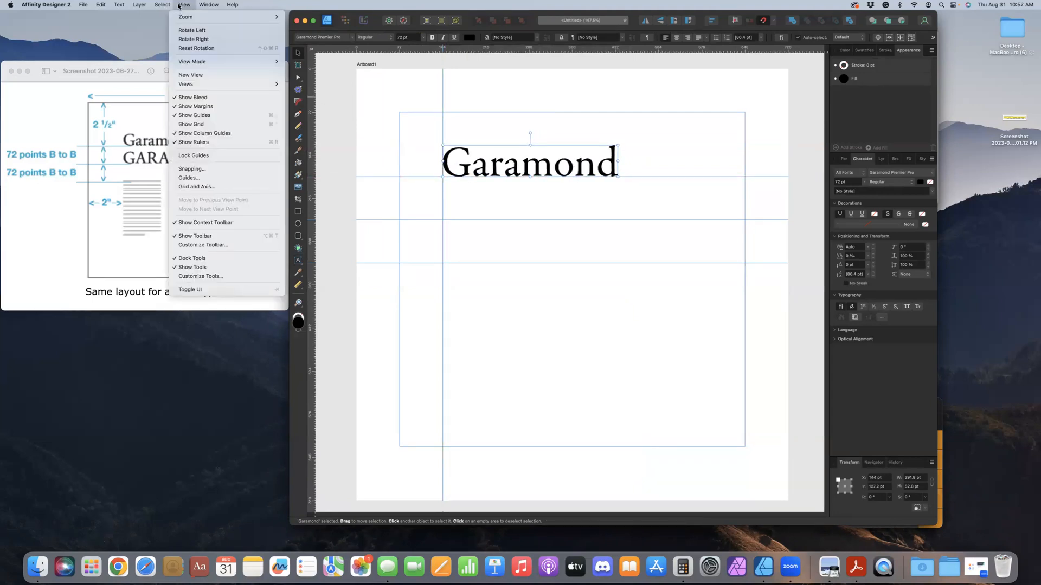
{"action": "left_click", "coordinate": [206, 170]}
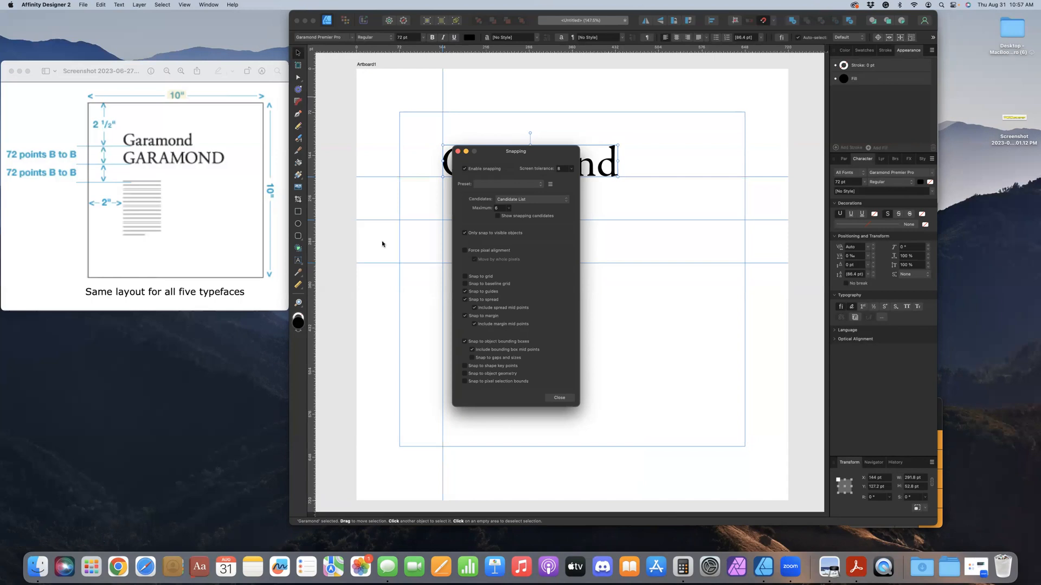
{"action": "left_click", "coordinate": [464, 316]}
{"action": "left_click", "coordinate": [559, 398]}
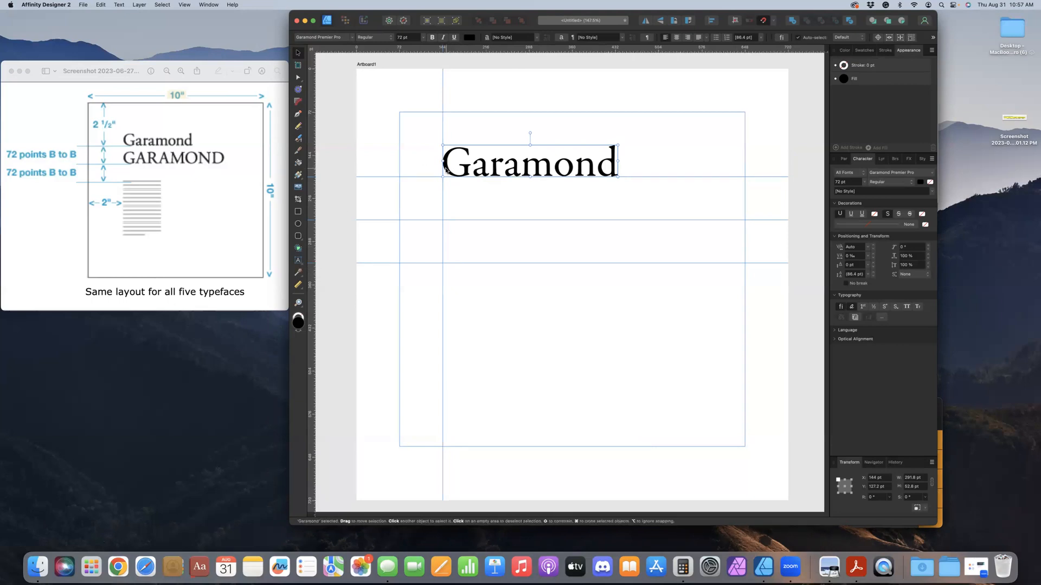
{"action": "key", "text": "t"}
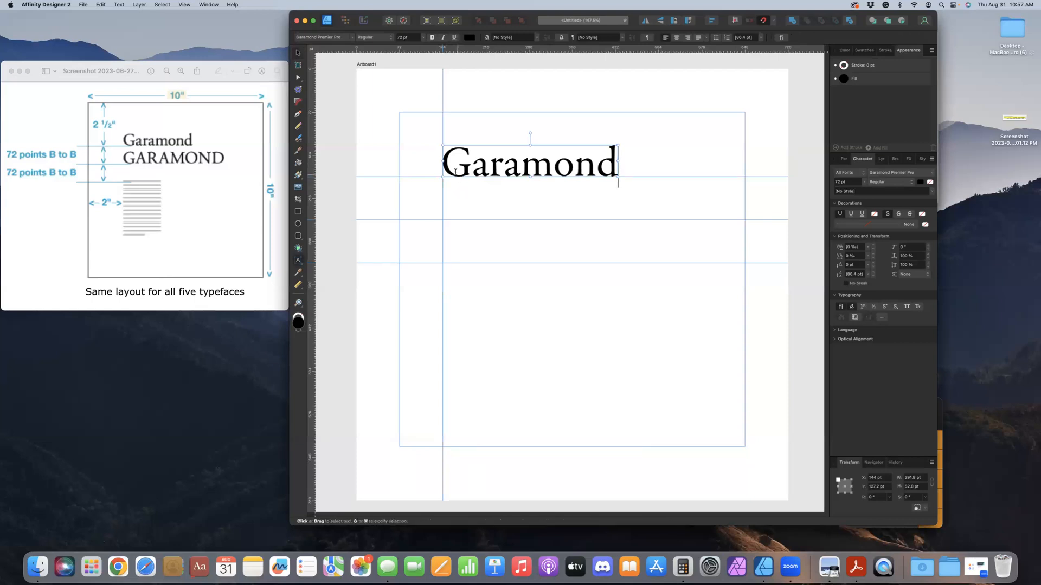
{"action": "left_click", "coordinate": [297, 52]}
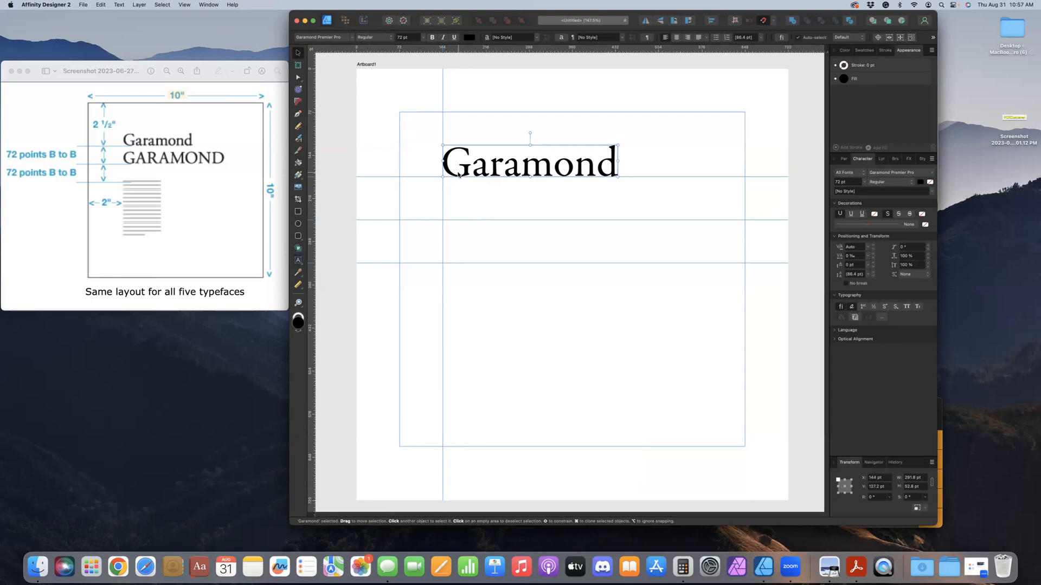
{"action": "left_click_drag", "start_coordinate": [468, 172], "coordinate": [468, 172]}
Copy and paste the Garamond heading onto the second horizontal guide, aligned to the vertical guide, and set the copy in all caps
{"action": "left_click", "coordinate": [99, 5]}
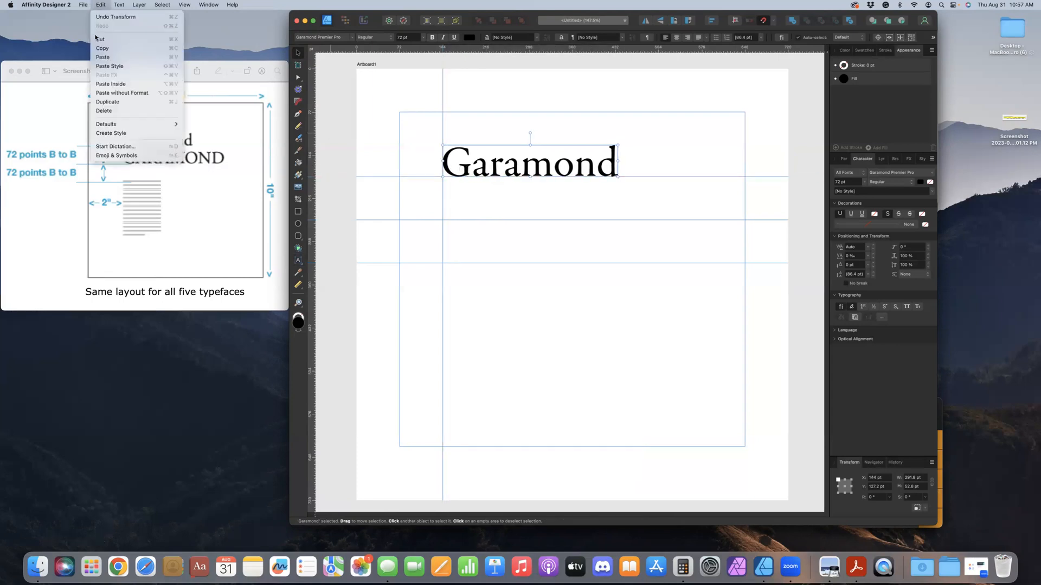
{"action": "left_click", "coordinate": [100, 48]}
{"action": "left_click", "coordinate": [101, 5]}
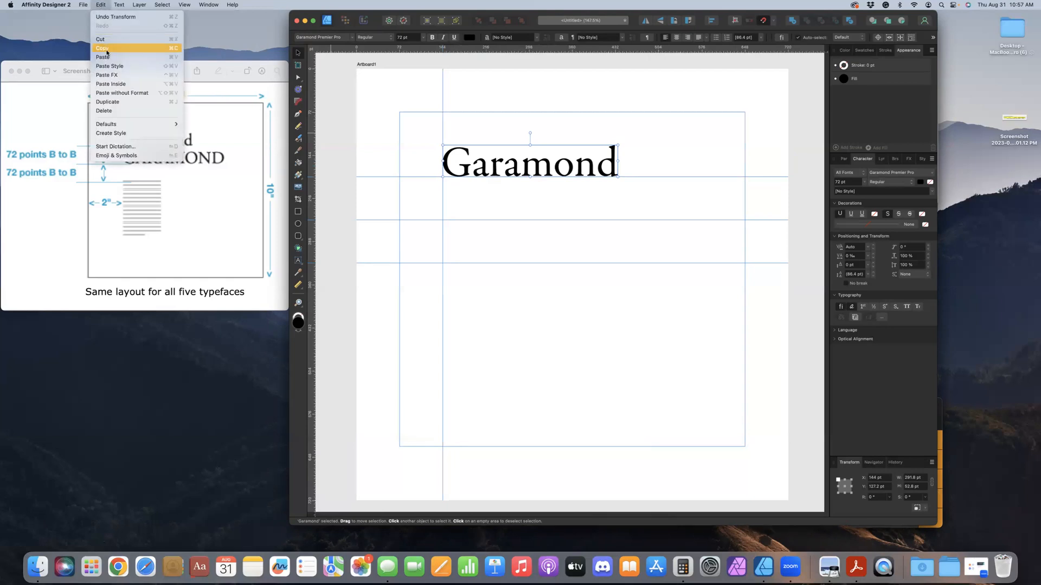
{"action": "left_click", "coordinate": [155, 58]}
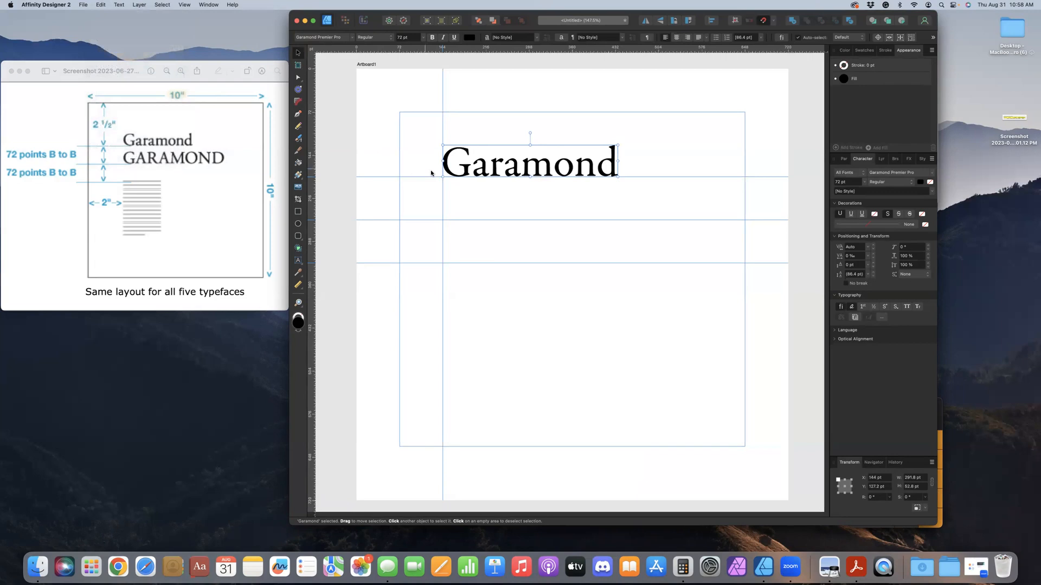
{"action": "left_click_drag", "start_coordinate": [437, 172], "coordinate": [454, 213]}
{"action": "left_click_drag", "start_coordinate": [456, 221], "coordinate": [456, 219]}
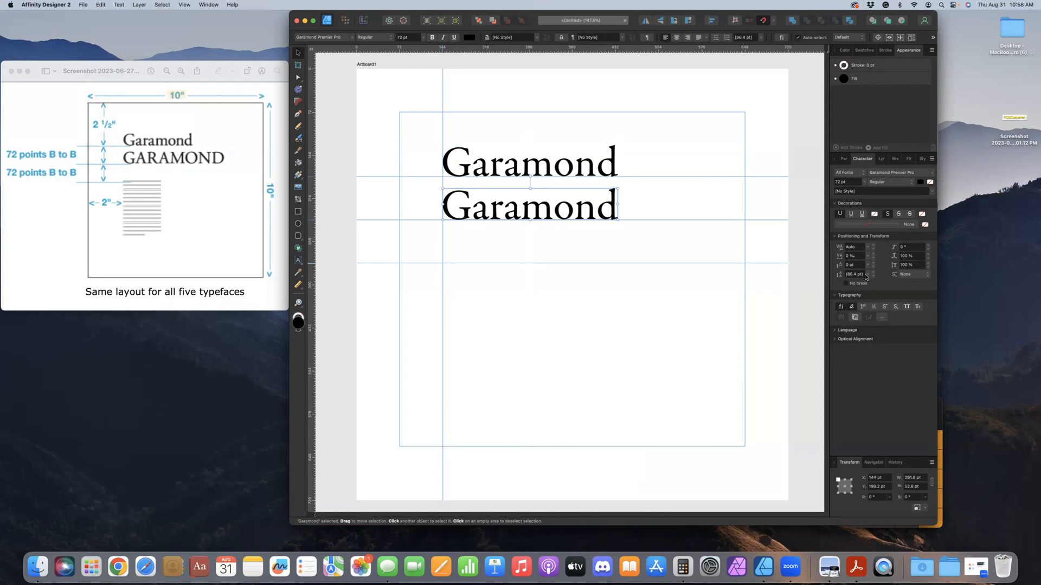
{"action": "left_click", "coordinate": [906, 308]}
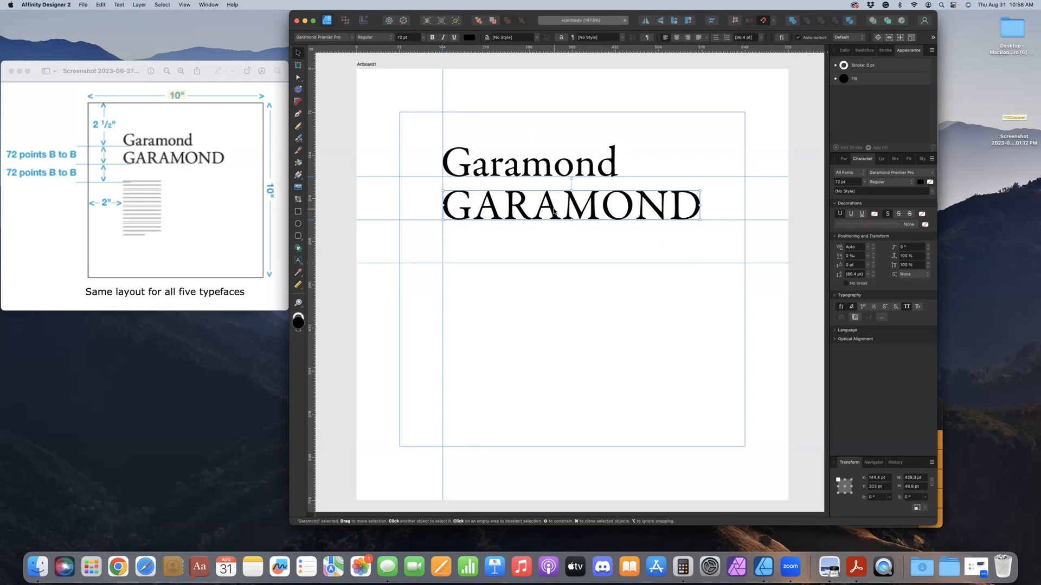
{"action": "left_click", "coordinate": [508, 236]}
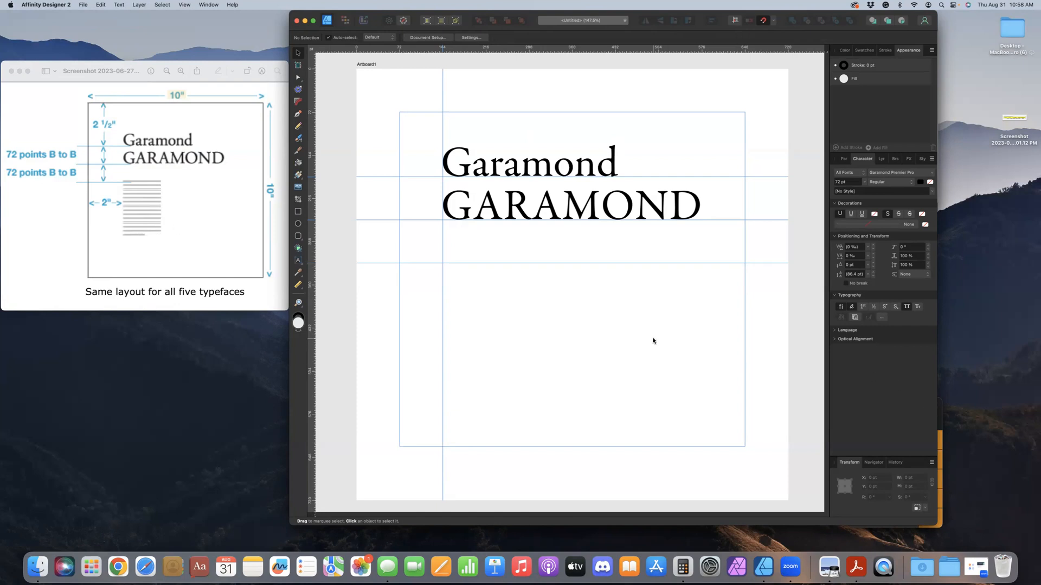
Open the Assignment 1-Demo file from the 1 Five Typefaces folder
{"action": "key", "text": "super+s"}
{"action": "key", "text": "super+o"}
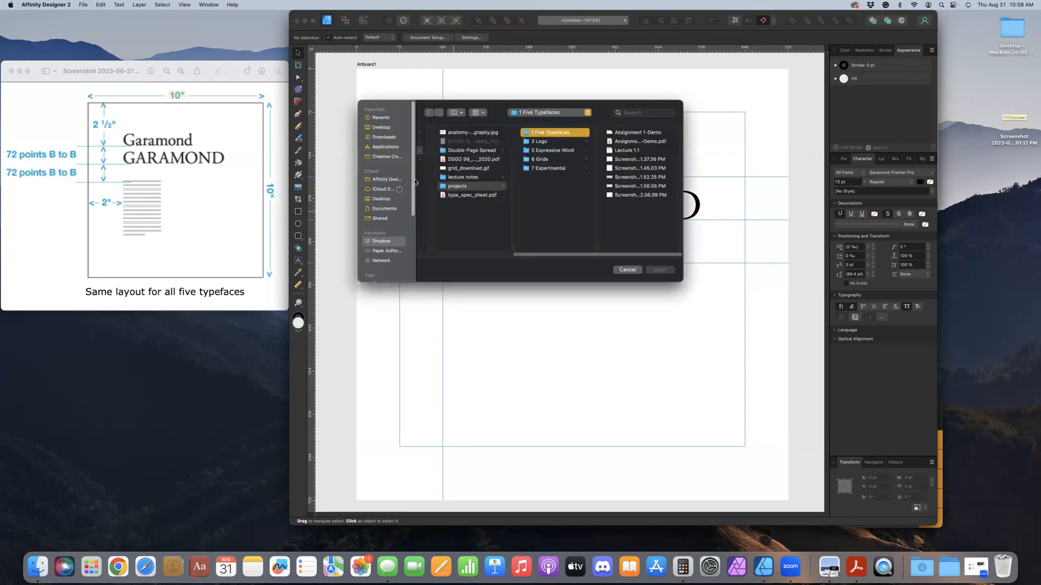
{"action": "left_click", "coordinate": [617, 133]}
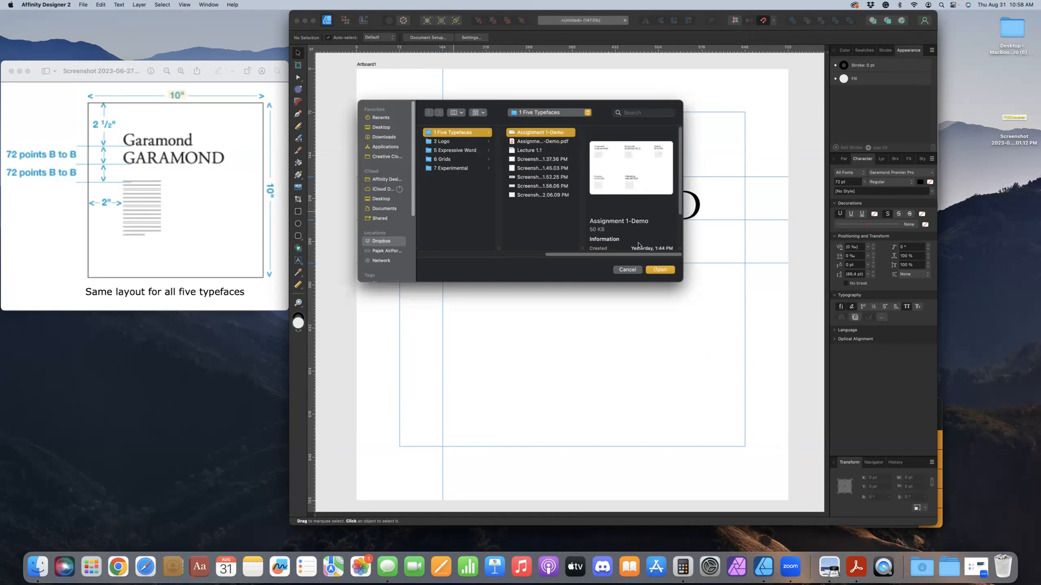
{"action": "left_click", "coordinate": [660, 271]}
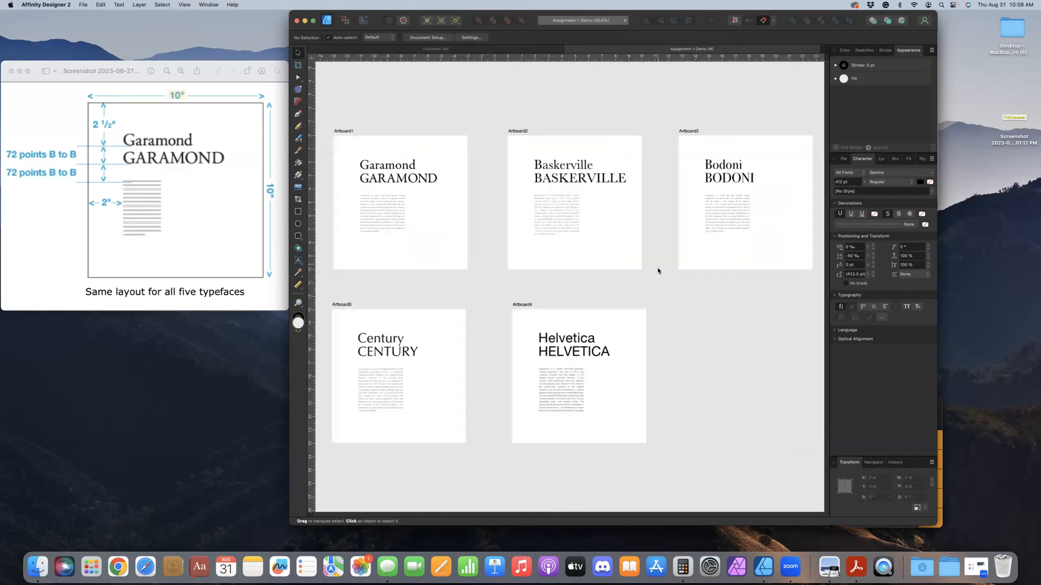
Change the demo document's ruler units to picas and check the frame dimensions of the Garamond and Baskerville body text
{"action": "left_click", "coordinate": [390, 224]}
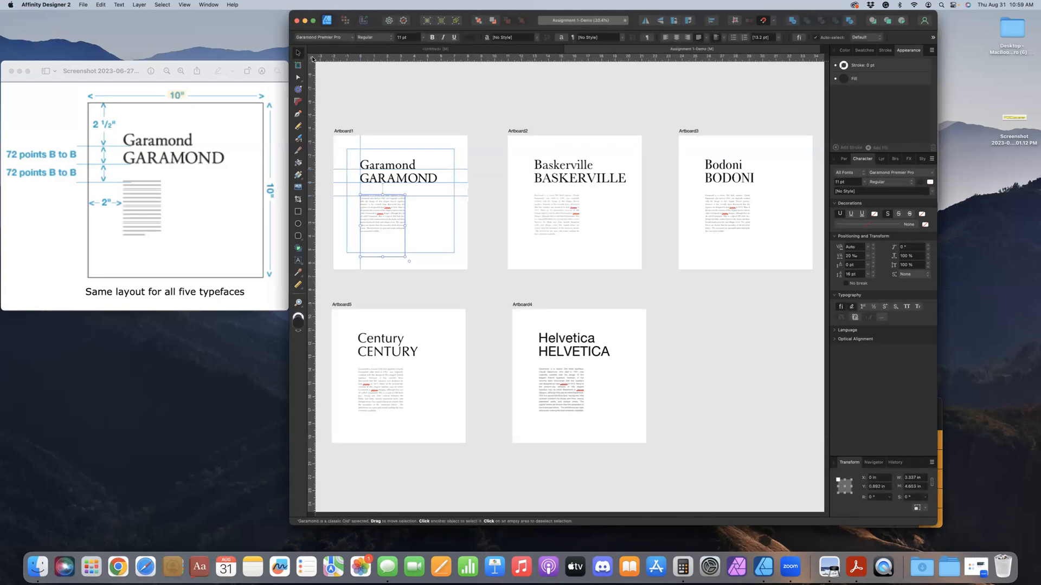
{"action": "right_click", "coordinate": [313, 59]}
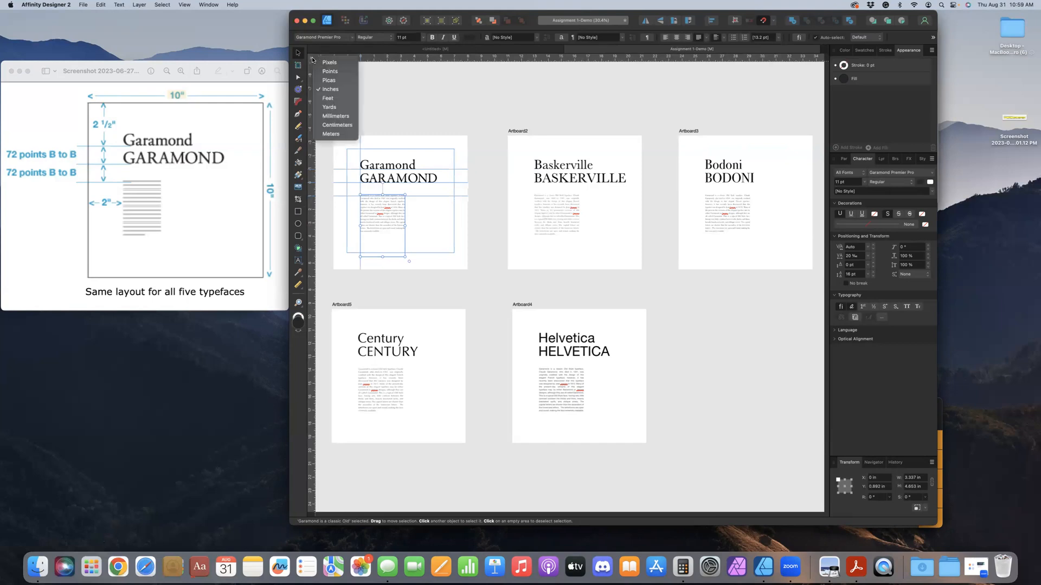
{"action": "left_click", "coordinate": [328, 80]}
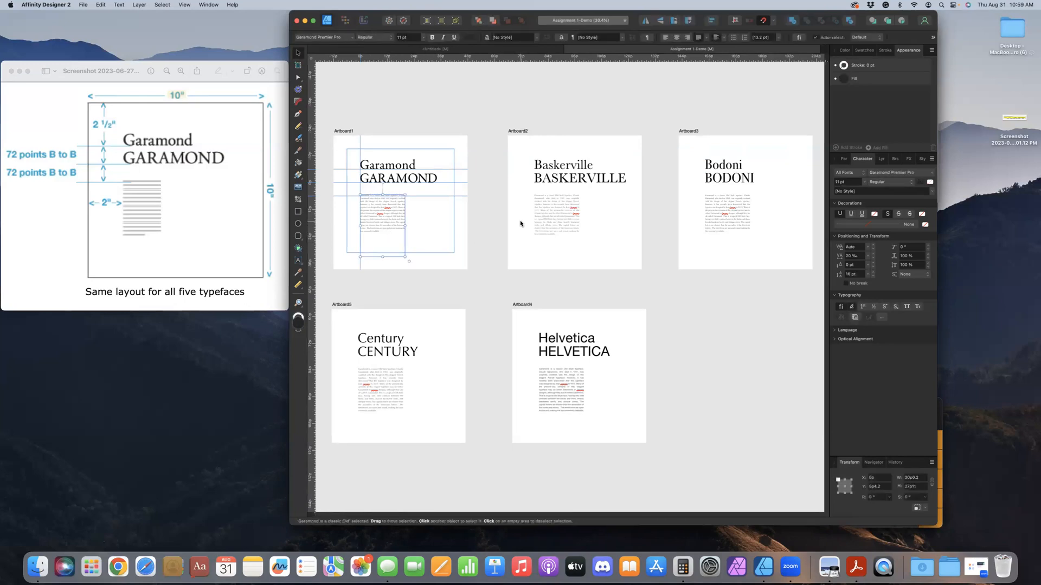
{"action": "left_click", "coordinate": [545, 223]}
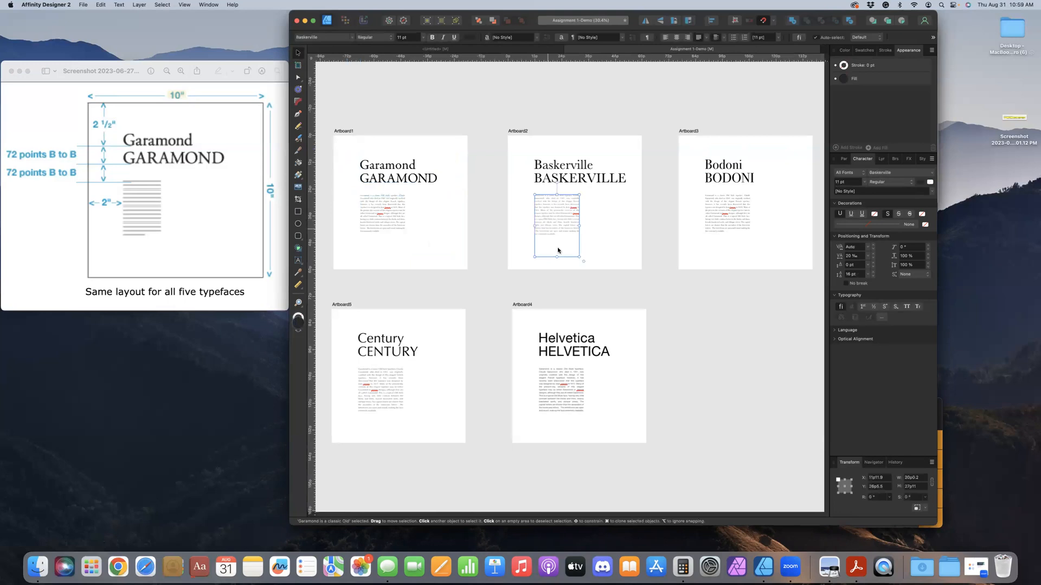
Switch back to the untitled document that holds the two Garamond headings
{"action": "left_click", "coordinate": [484, 48]}
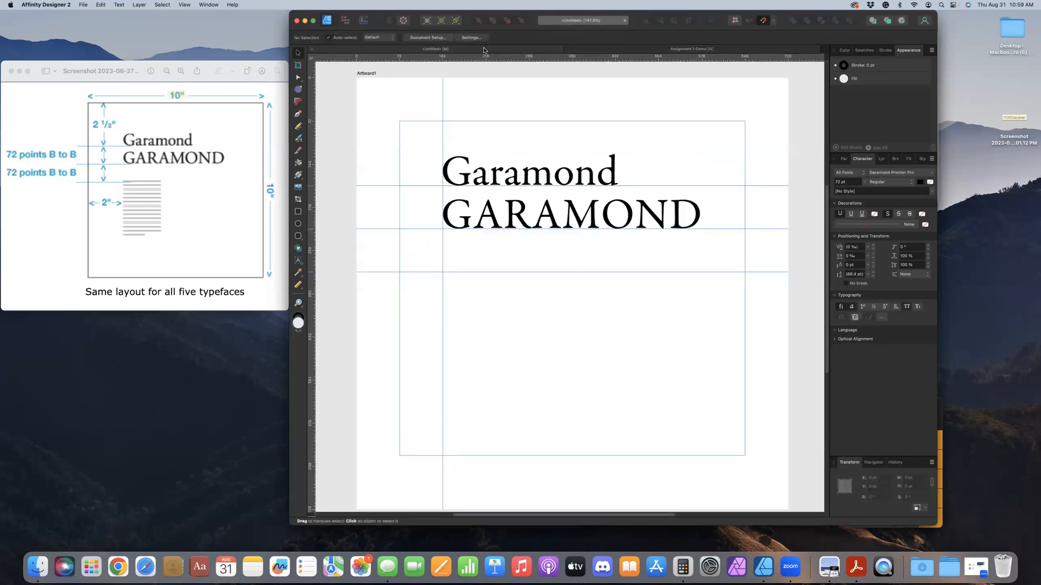
{"action": "left_click", "coordinate": [298, 261]}
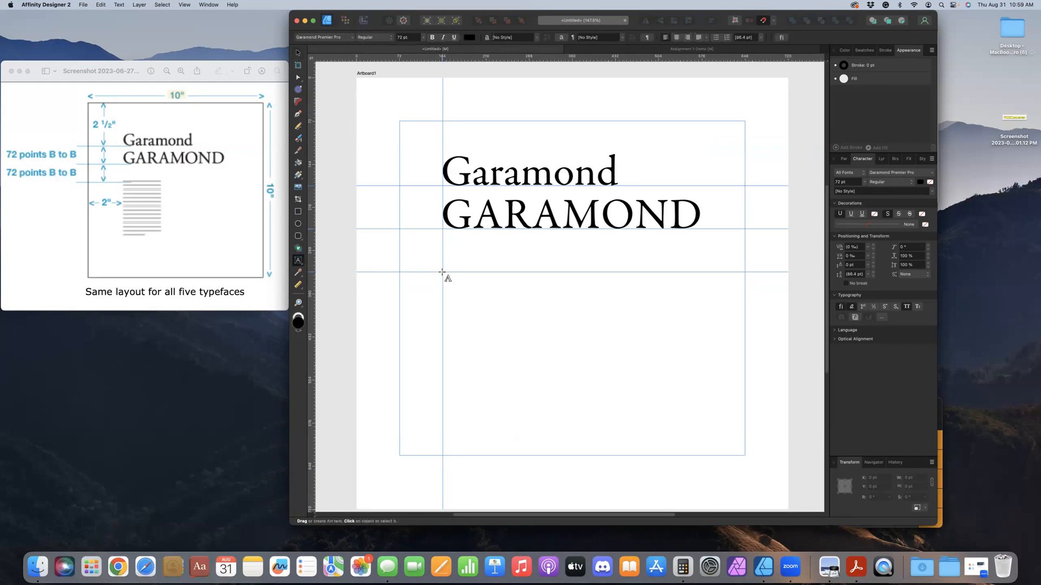
{"action": "left_click_drag", "start_coordinate": [442, 272], "coordinate": [556, 360]}
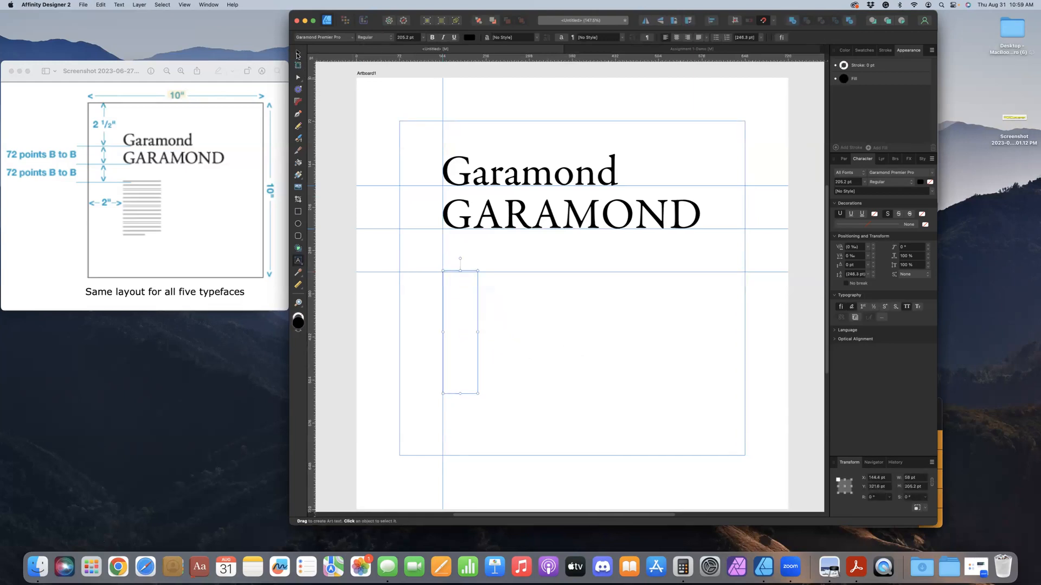
{"action": "left_click", "coordinate": [297, 54]}
{"action": "key", "text": "super+z"}
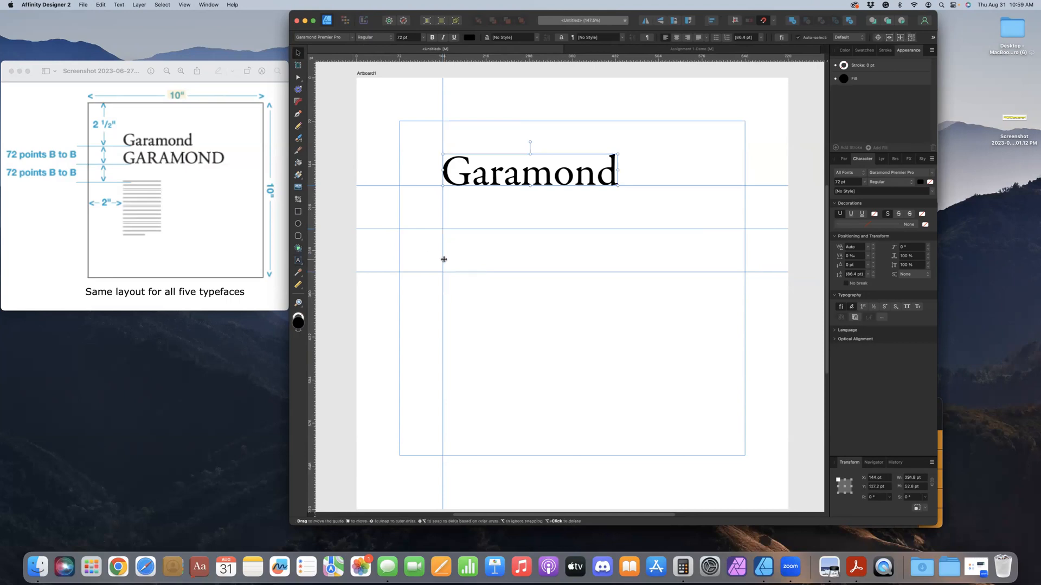
{"action": "key", "text": "super+shift+z"}
{"action": "left_click", "coordinate": [450, 308]}
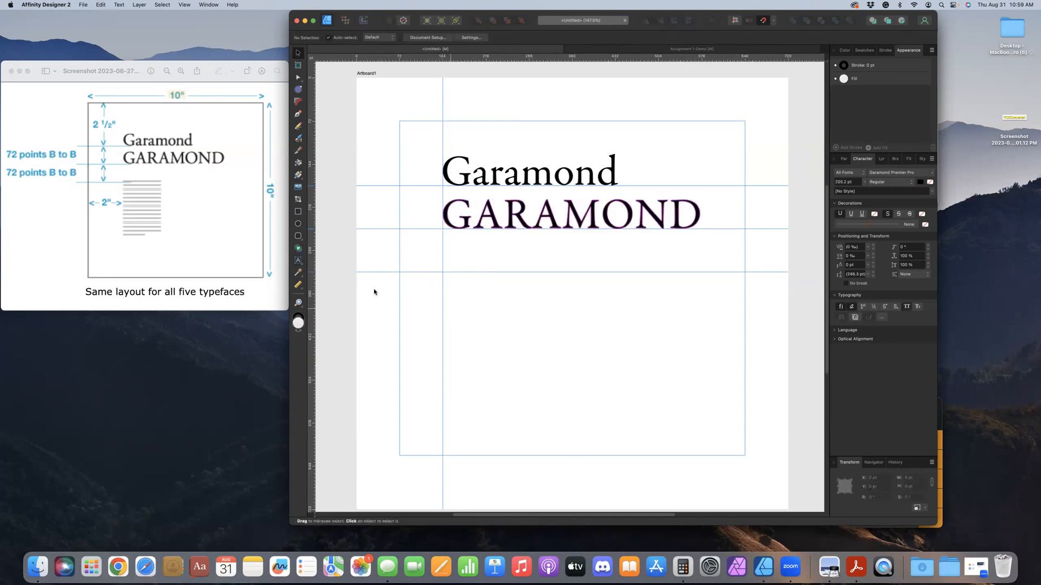
{"action": "left_click", "coordinate": [299, 261]}
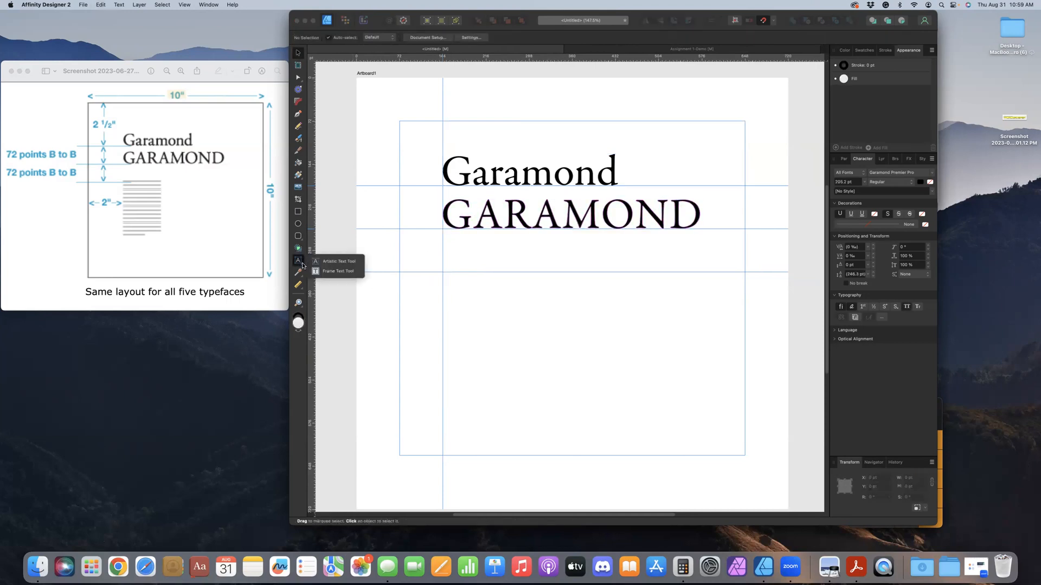
{"action": "left_click", "coordinate": [329, 274]}
{"action": "left_click_drag", "start_coordinate": [443, 272], "coordinate": [579, 410]}
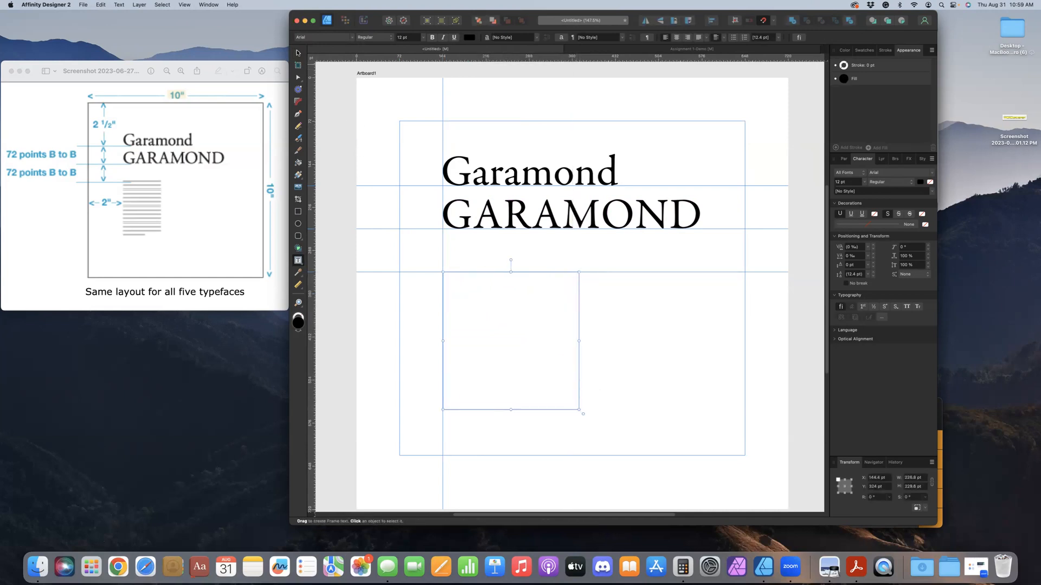
{"action": "left_click", "coordinate": [298, 52]}
{"action": "key", "text": "super+z"}
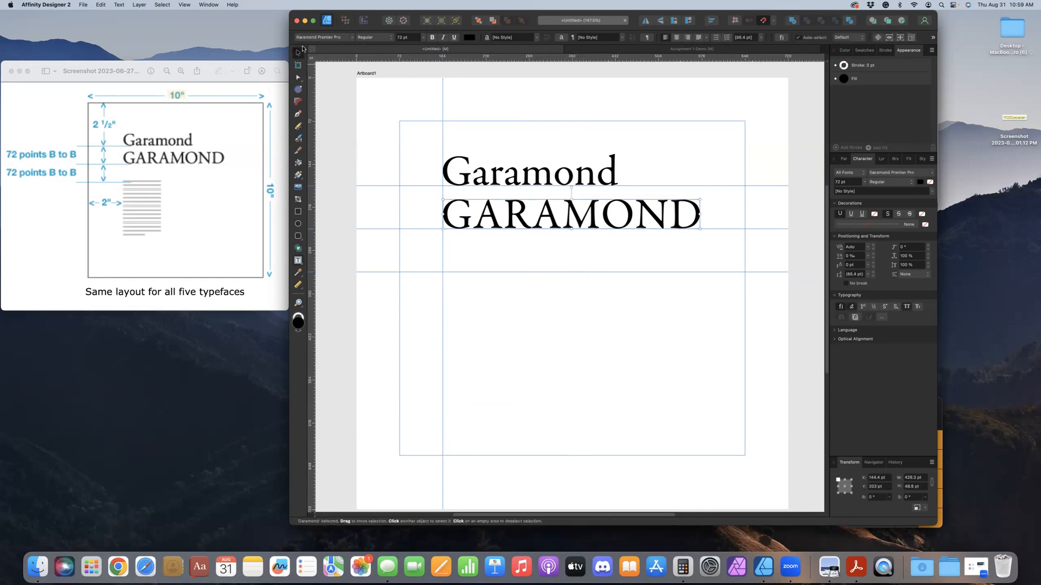
Change the ruler units to picas and draw a text frame about 20p7 by 23p from the third horizontal guide at the vertical guide
{"action": "left_click", "coordinate": [314, 57]}
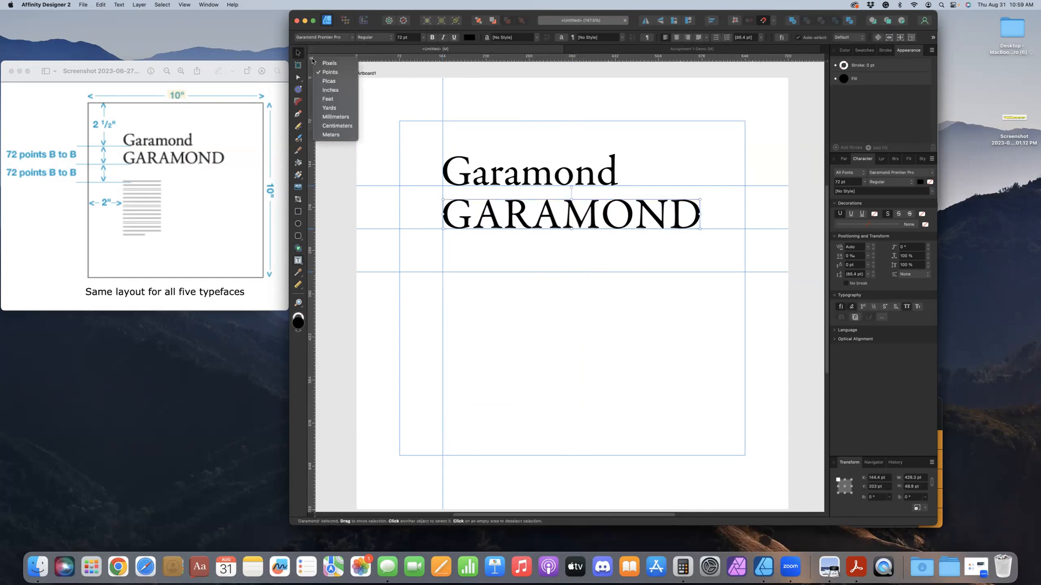
{"action": "left_click", "coordinate": [327, 81]}
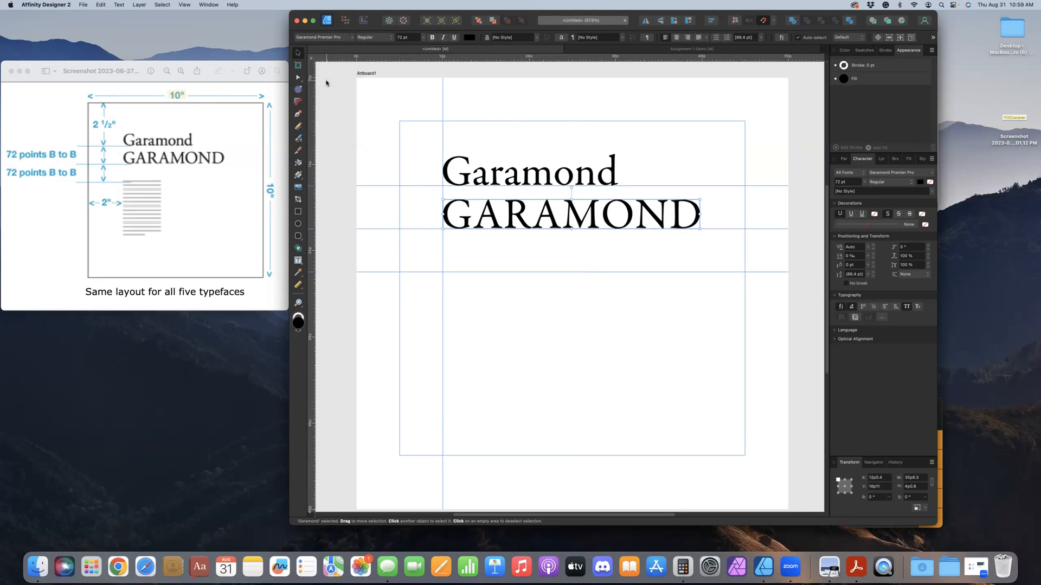
{"action": "left_click", "coordinate": [298, 260]}
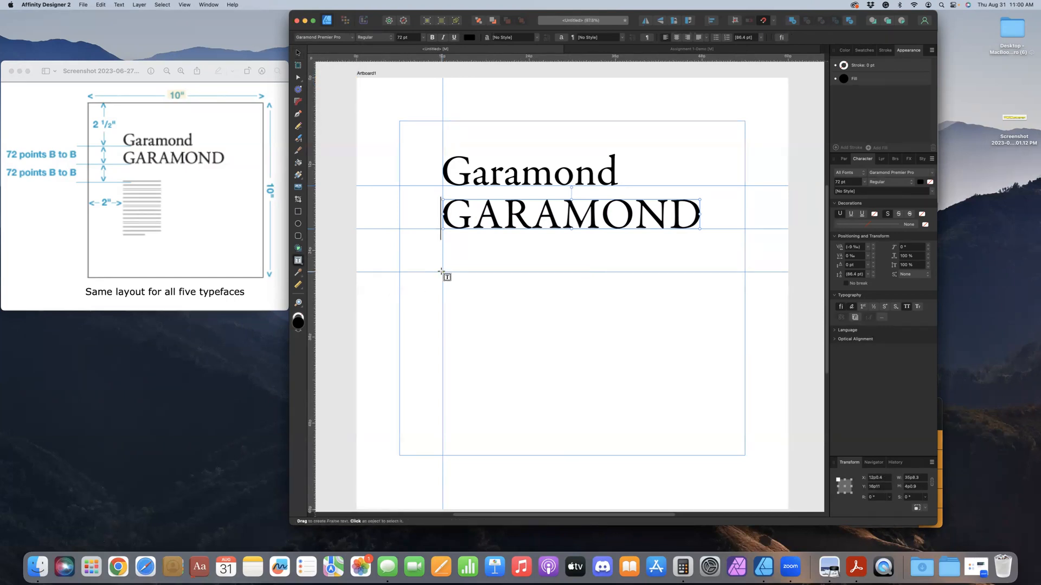
{"action": "left_click_drag", "start_coordinate": [442, 272], "coordinate": [588, 405]}
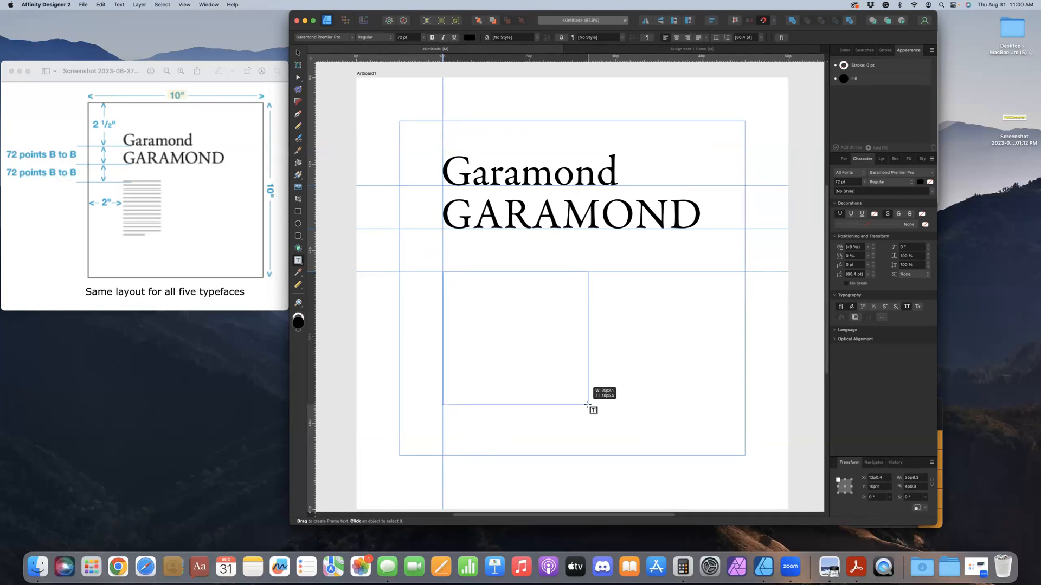
{"action": "left_click_drag", "start_coordinate": [587, 404], "coordinate": [591, 437]}
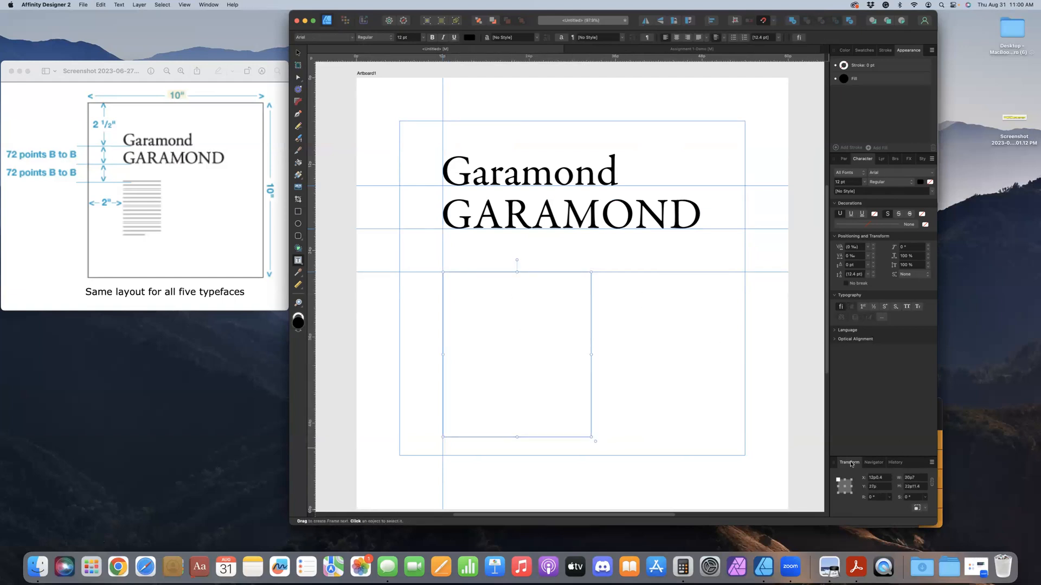
Set the empty body text frame's width to 20p
{"action": "left_click", "coordinate": [908, 479]}
{"action": "type", "text": "20p"}
{"action": "key", "text": "Tab"}
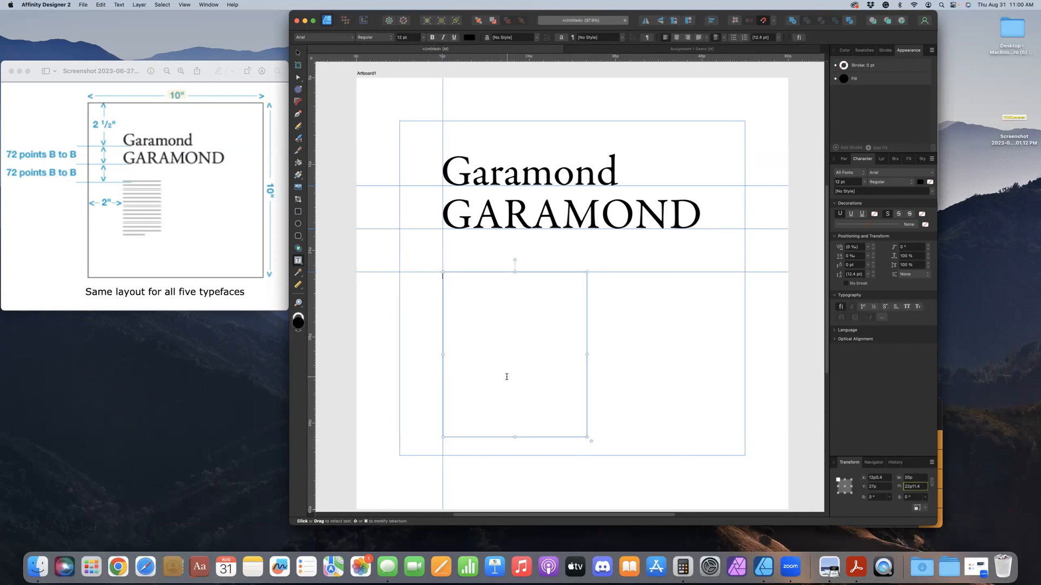
Copy the Garamond body paragraph from the Assignment 1-Demo document and paste it into the empty text frame
{"action": "key", "text": "super+v"}
{"action": "left_click", "coordinate": [622, 50]}
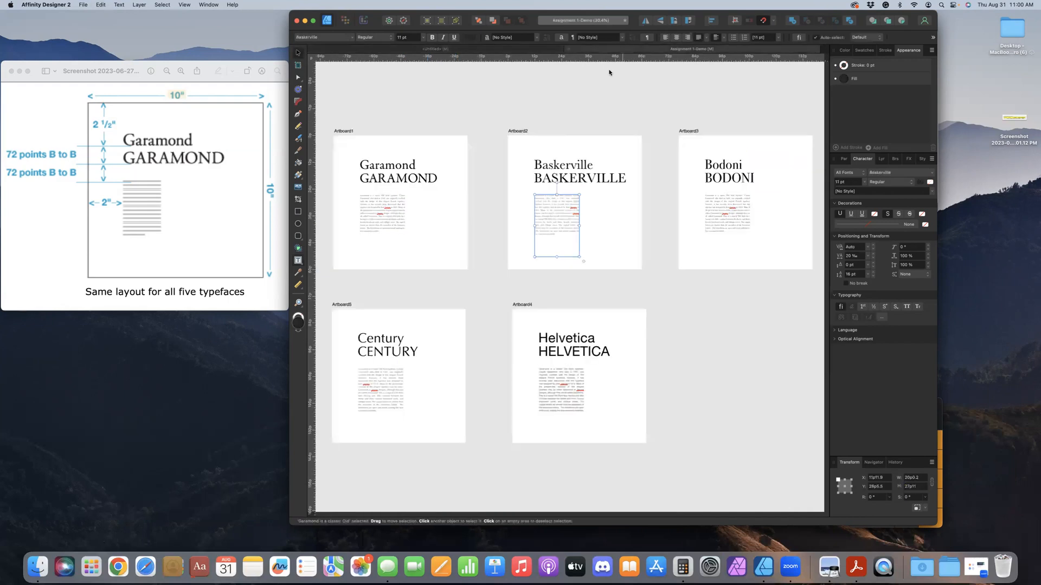
{"action": "double_click", "coordinate": [399, 211]}
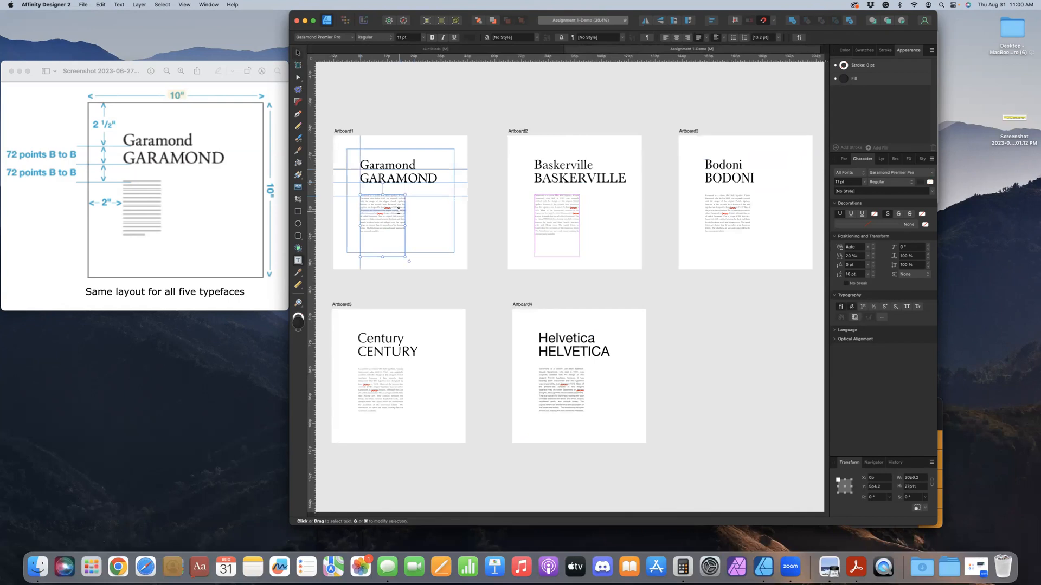
{"action": "key", "text": "super+a"}
{"action": "key", "text": "Escape"}
{"action": "left_click", "coordinate": [490, 50]}
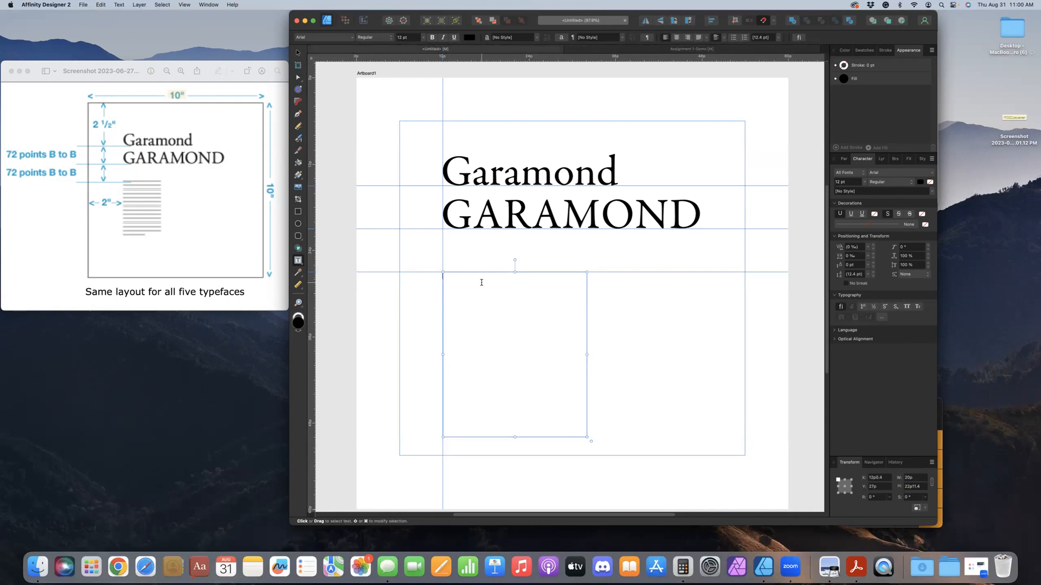
{"action": "key", "text": "super+v"}
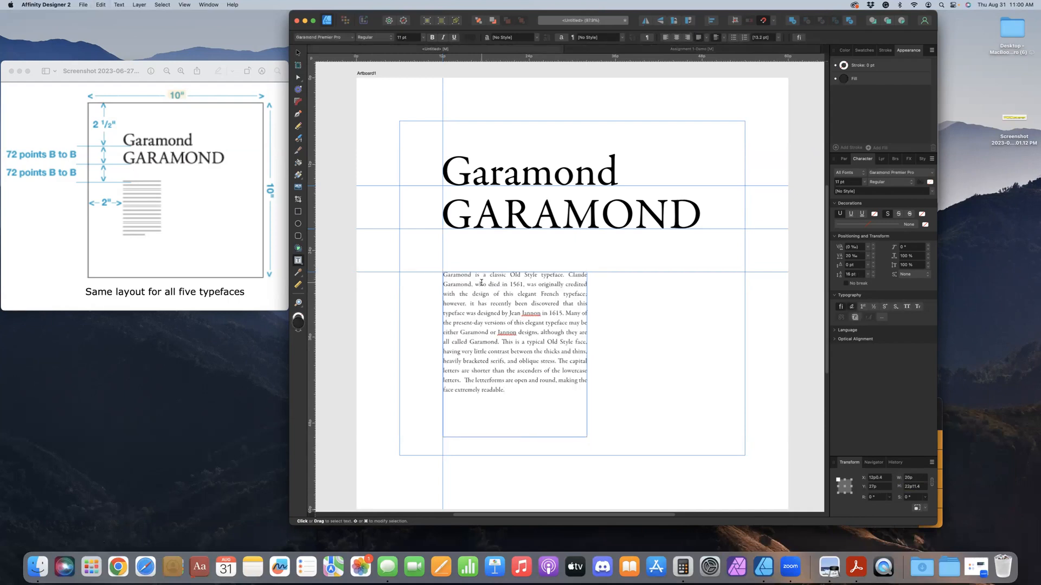
{"action": "key", "text": "Escape"}
{"action": "key", "text": "super+a"}
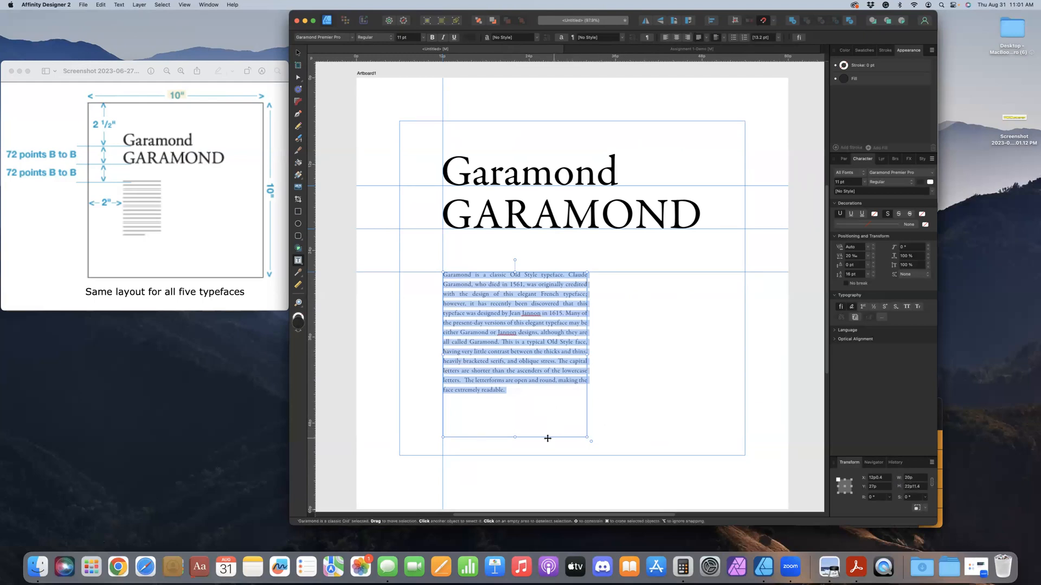
{"action": "left_click_drag", "start_coordinate": [513, 437], "coordinate": [507, 386]}
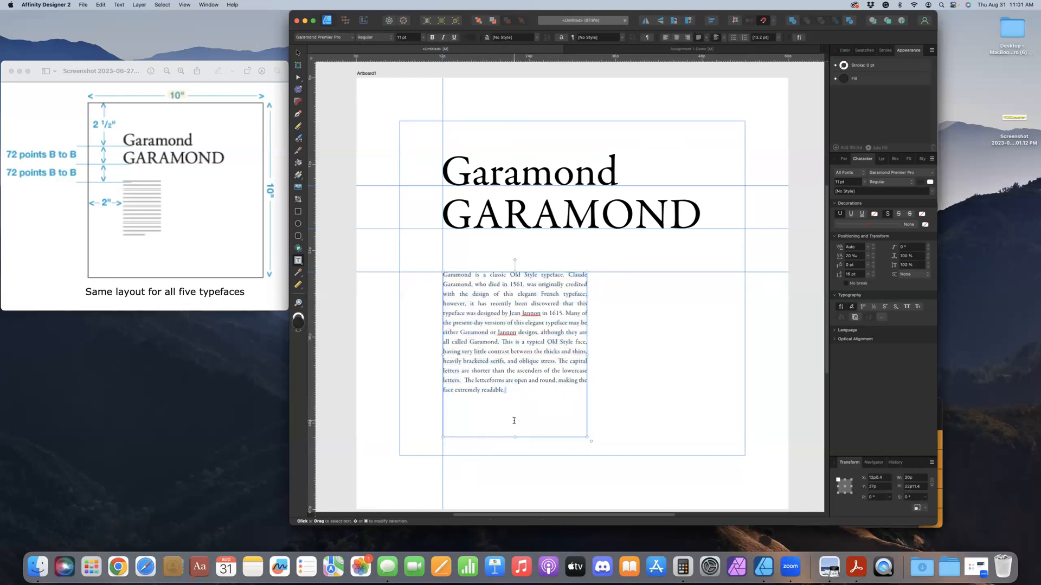
{"action": "left_click_drag", "start_coordinate": [514, 437], "coordinate": [511, 393]}
{"action": "key", "text": "super+z"}
{"action": "key", "text": "super+z"}
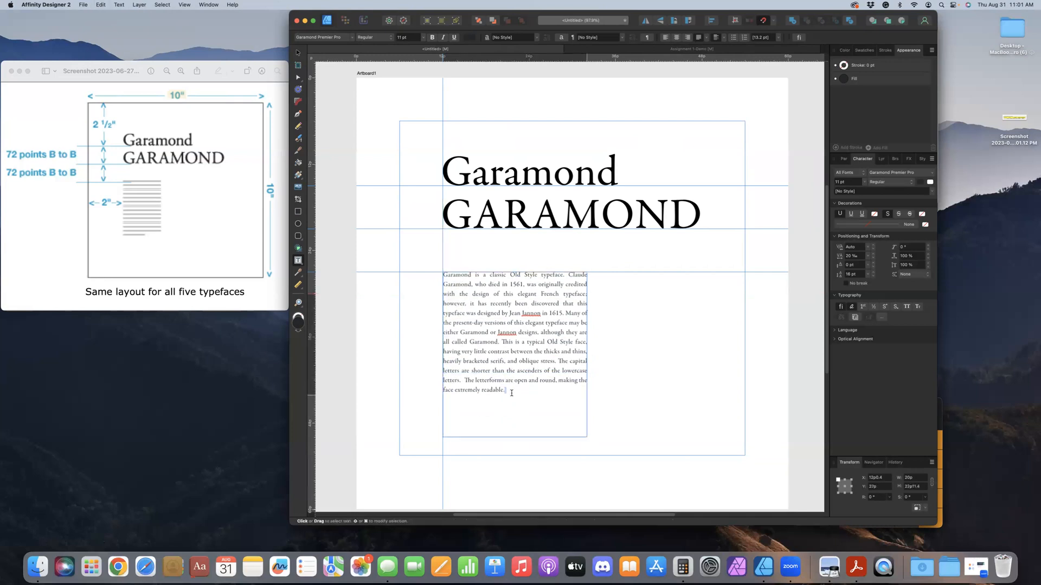
{"action": "left_click", "coordinate": [512, 393]}
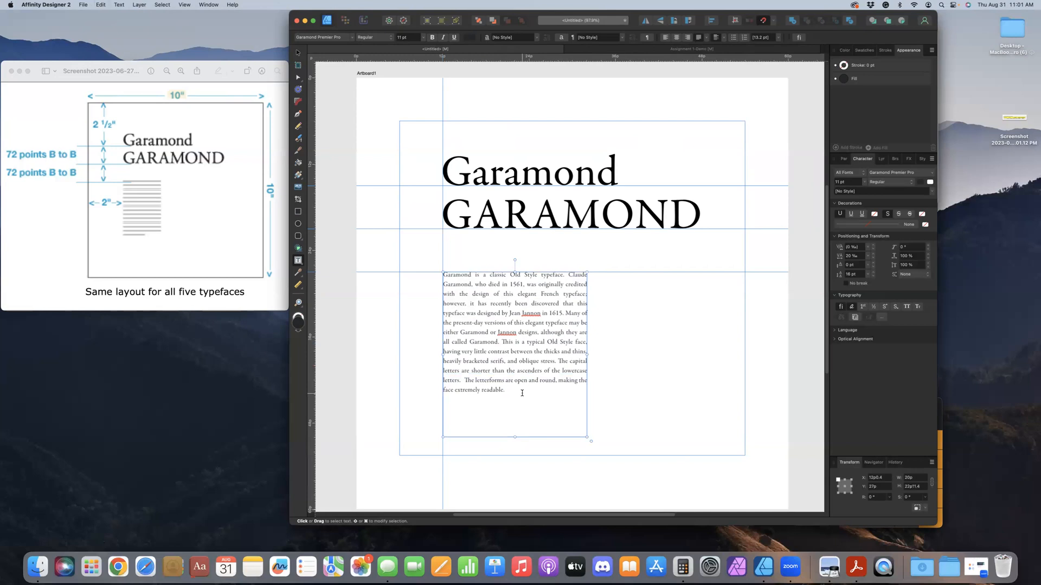
Review the Garamond body text's paragraph spacing, justification and leading override settings, and deselect the text
{"action": "key", "text": "super+a"}
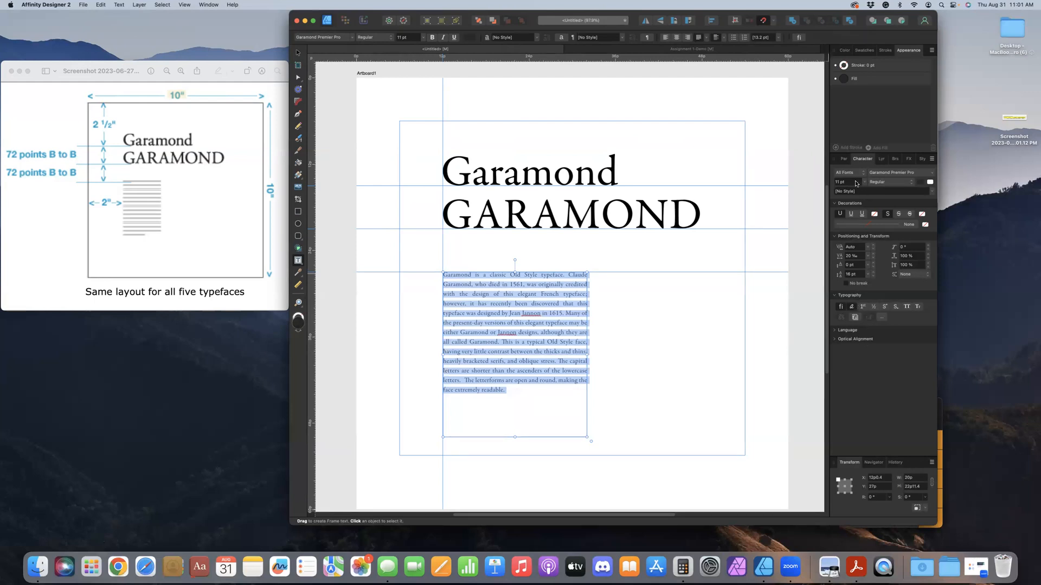
{"action": "left_click", "coordinate": [843, 159]}
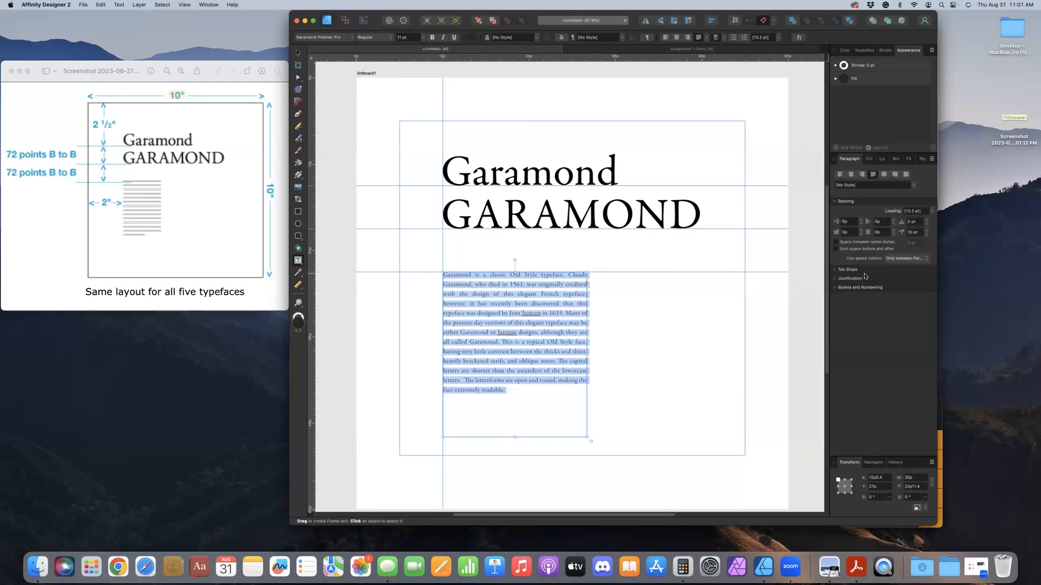
{"action": "left_click", "coordinate": [835, 279]}
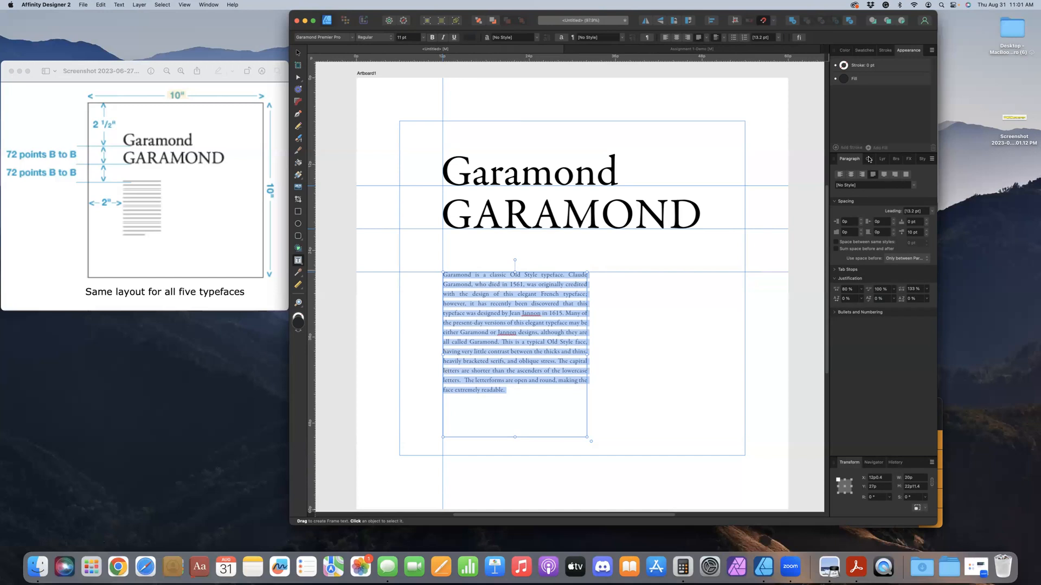
{"action": "left_click", "coordinate": [869, 159]}
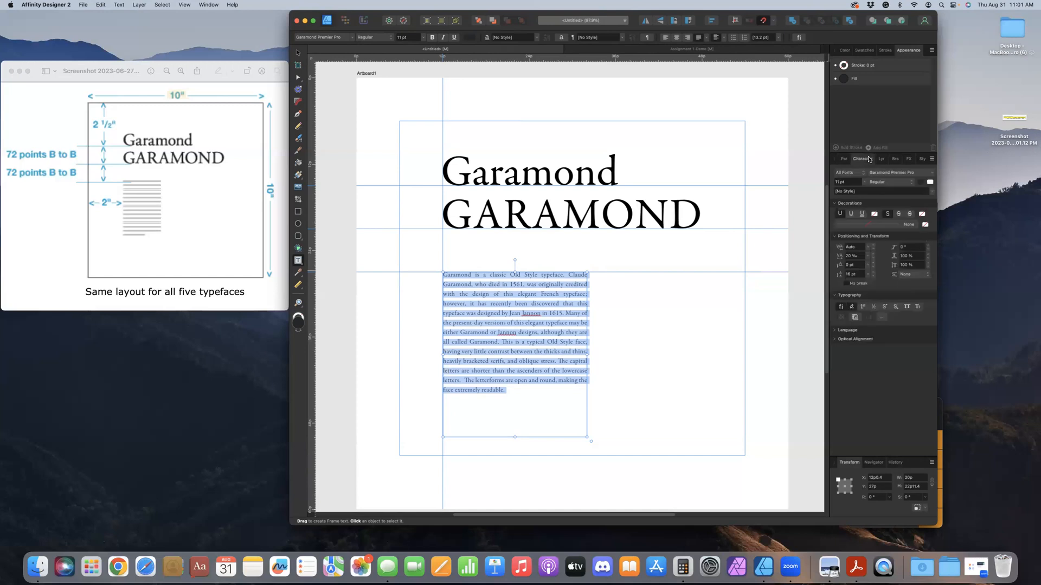
{"action": "left_click", "coordinate": [873, 273]}
{"action": "left_click", "coordinate": [872, 278]}
{"action": "left_click", "coordinate": [298, 53]}
{"action": "left_click", "coordinate": [372, 135]}
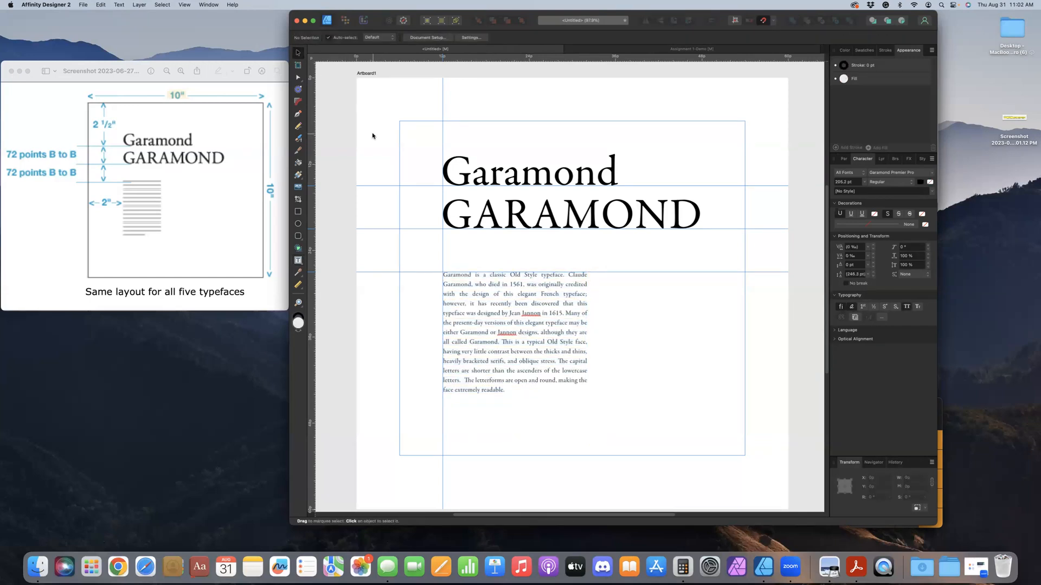
Draw a second artboard of 60p by 60p beside Artboard1, aligned with its top and bottom edges
{"action": "key", "text": "super+minus"}
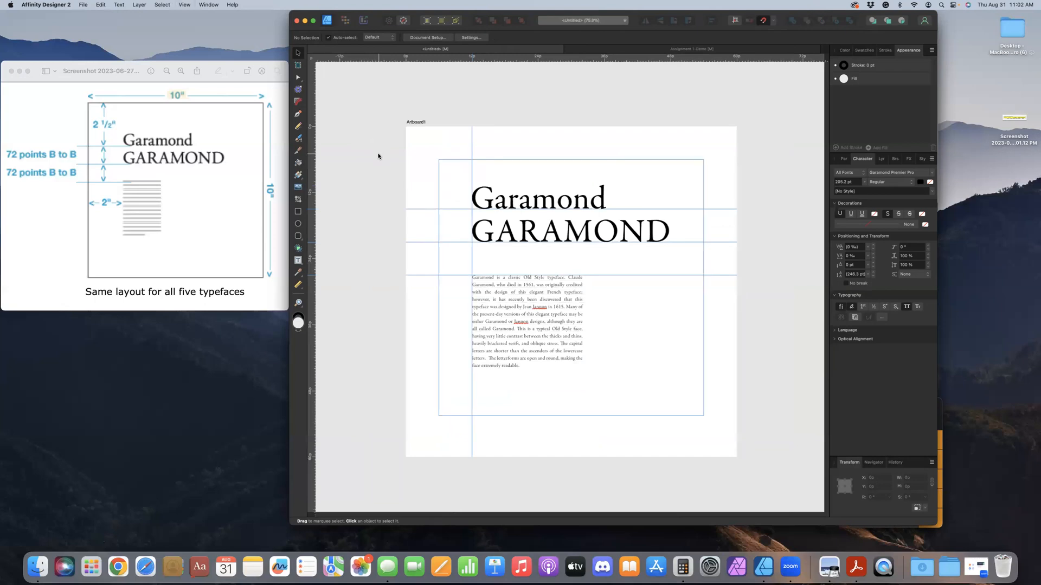
{"action": "key", "text": "super+minus"}
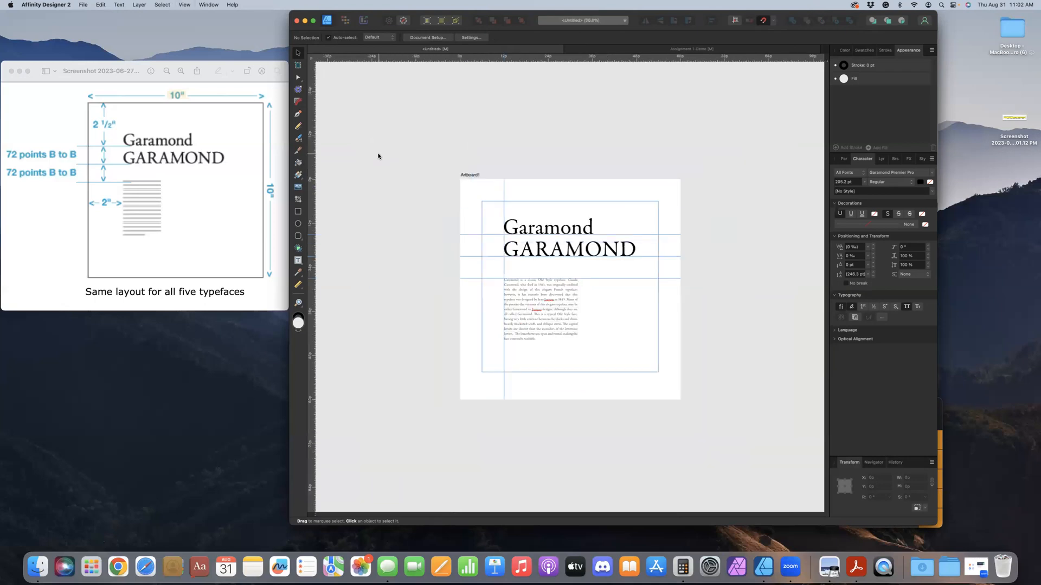
{"action": "key", "text": "super+minus"}
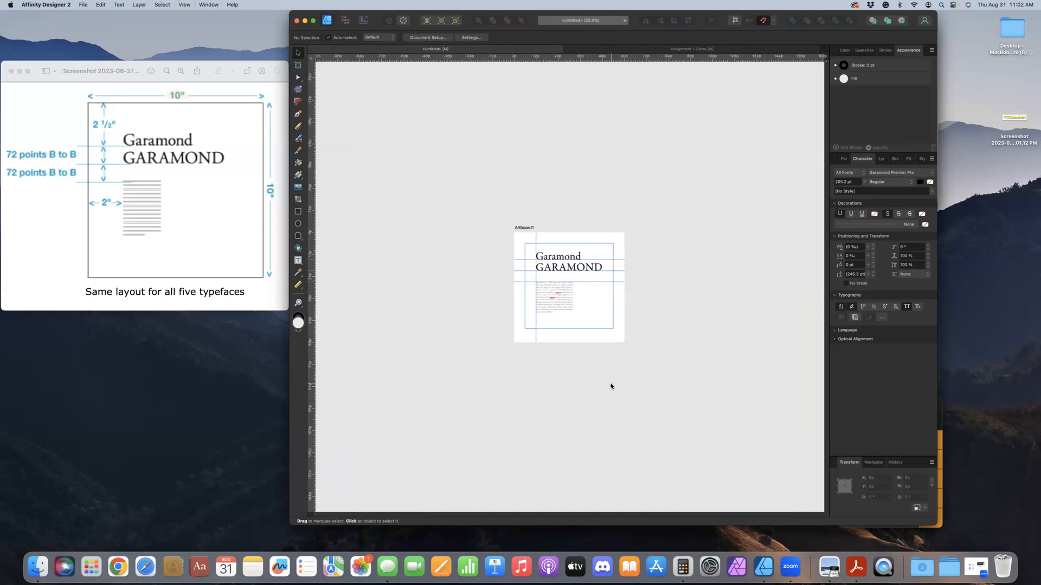
{"action": "left_click_drag", "start_coordinate": [609, 384], "coordinate": [470, 351]}
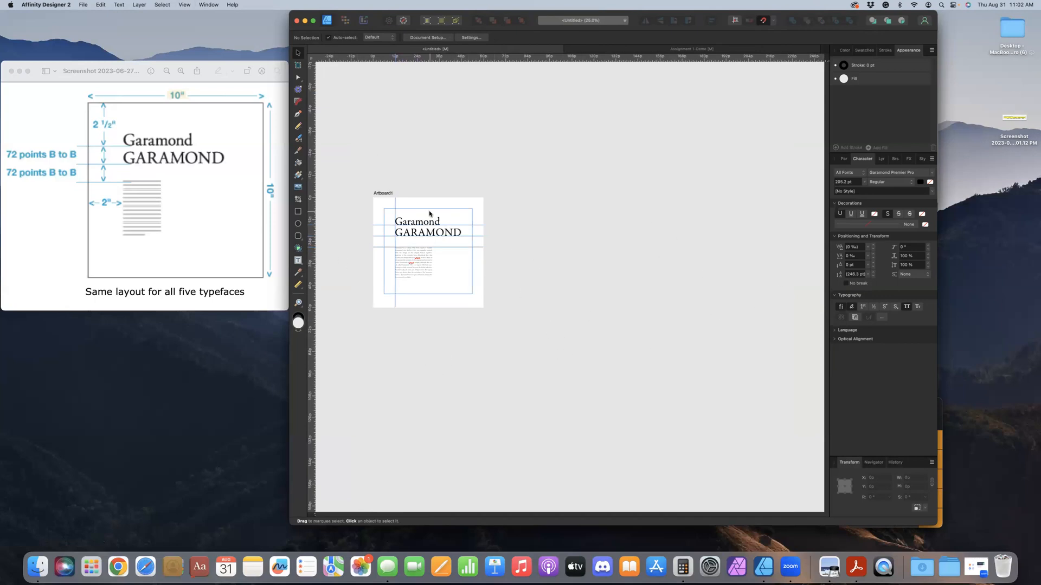
{"action": "left_click", "coordinate": [298, 65]}
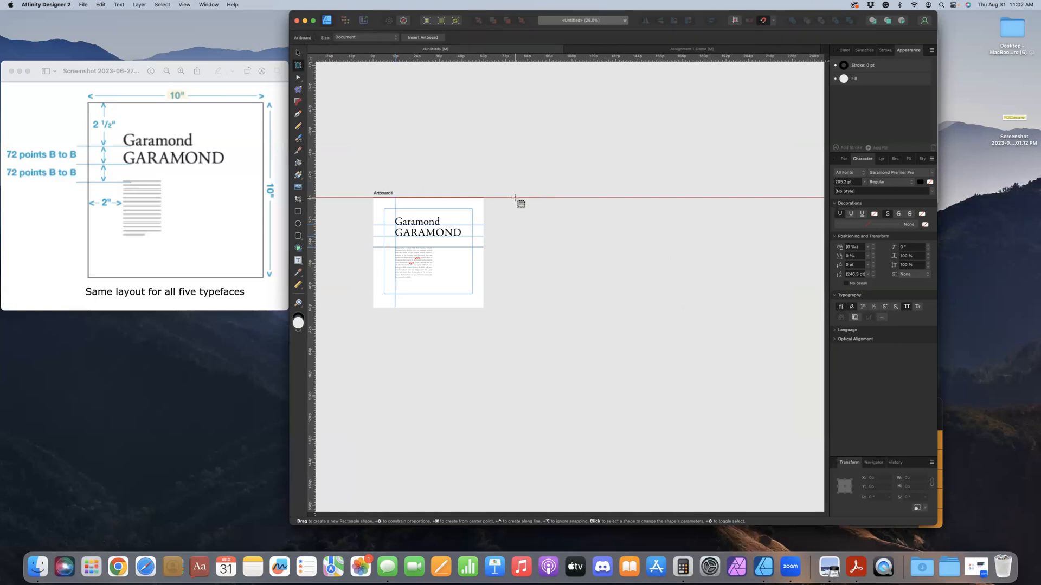
{"action": "right_click", "coordinate": [515, 199]}
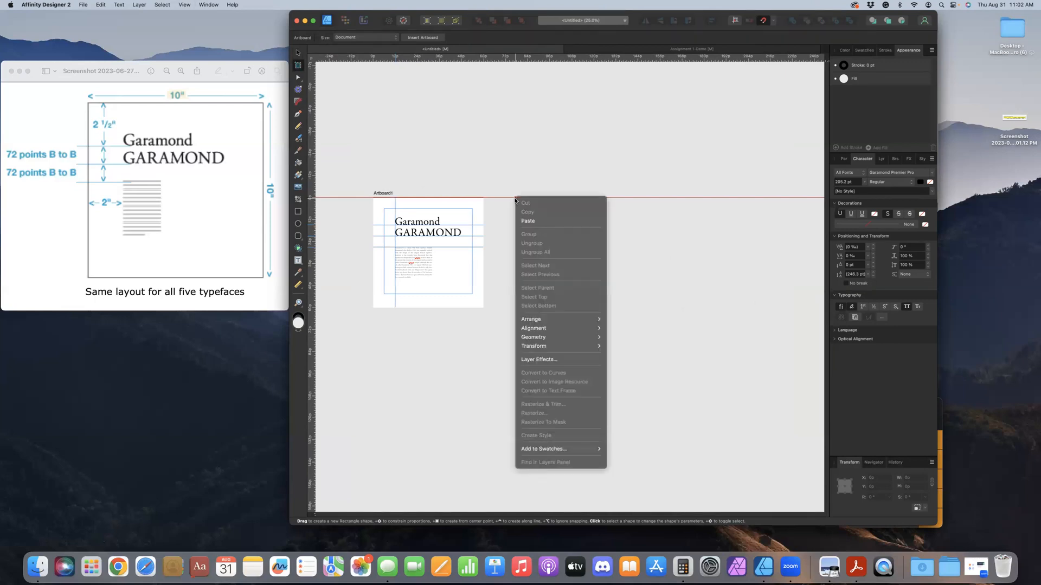
{"action": "key", "text": "Escape"}
{"action": "left_click_drag", "start_coordinate": [509, 199], "coordinate": [575, 259]}
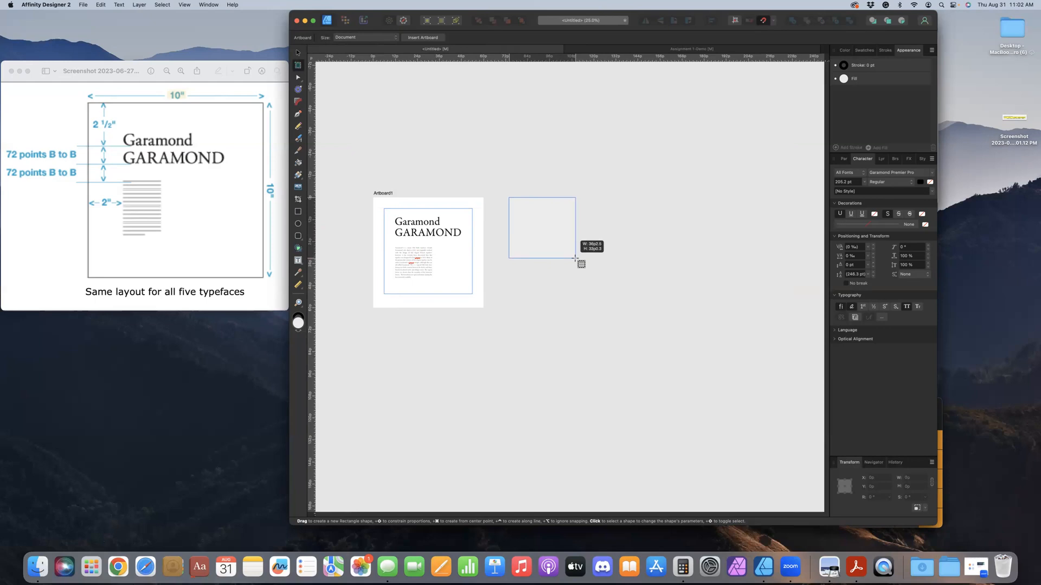
{"action": "left_click_drag", "start_coordinate": [576, 259], "coordinate": [617, 308]}
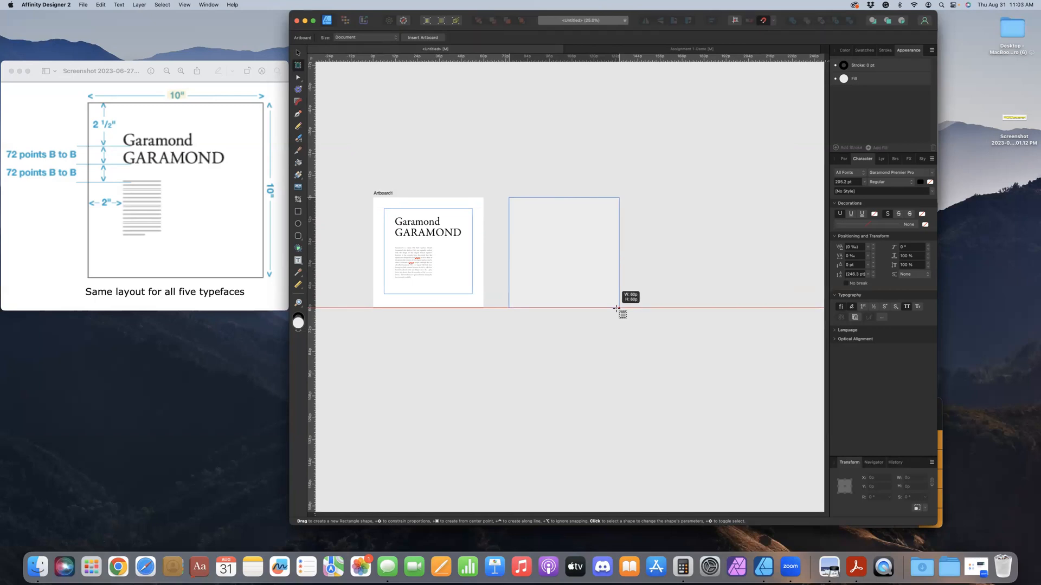
Finish the second artboard at 60p by 60p and switch the ruler units to inches
{"action": "left_click_drag", "start_coordinate": [617, 309], "coordinate": [616, 308]}
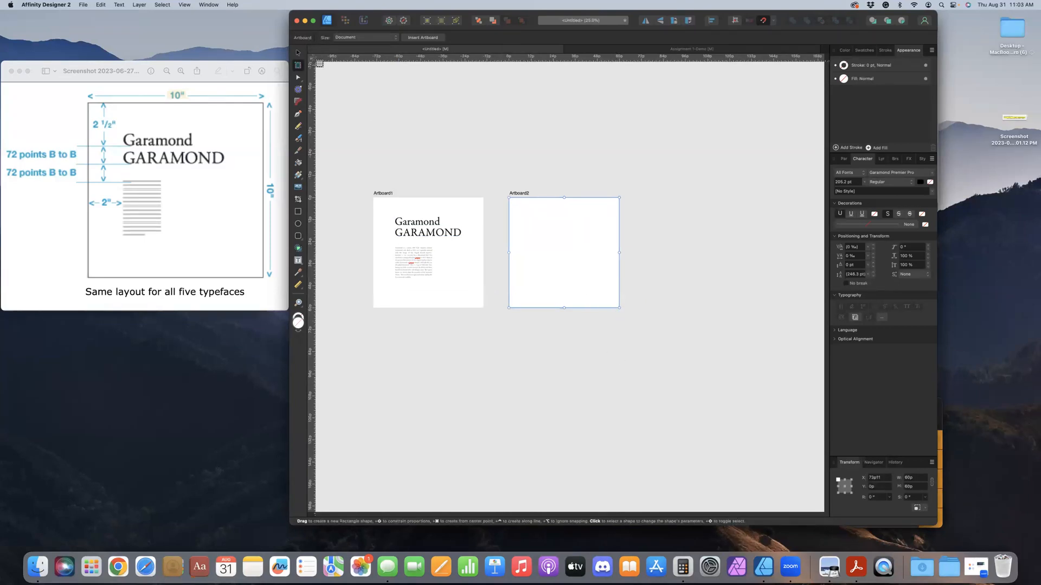
{"action": "left_click", "coordinate": [298, 52]}
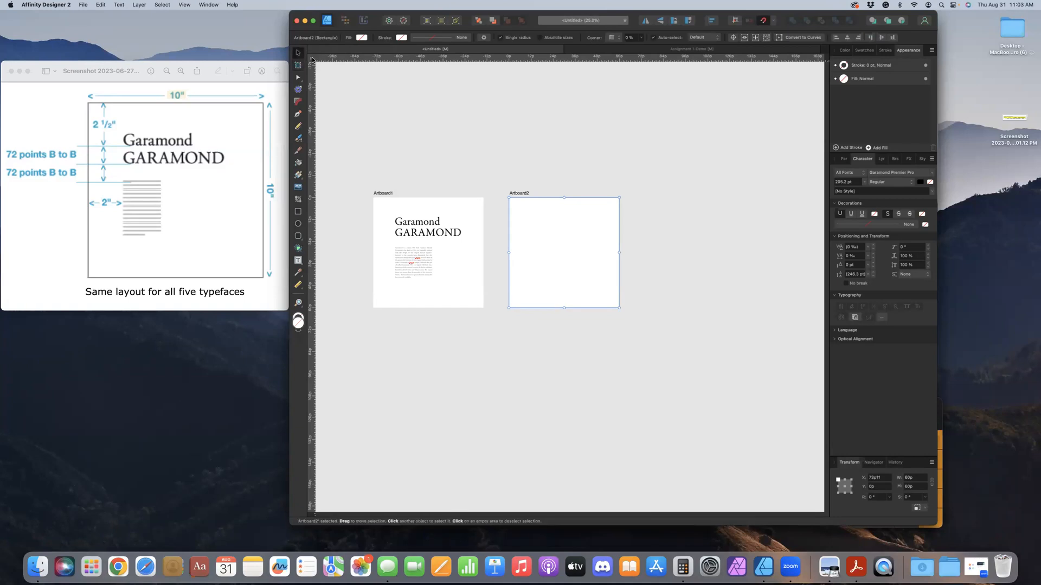
{"action": "right_click", "coordinate": [312, 59]}
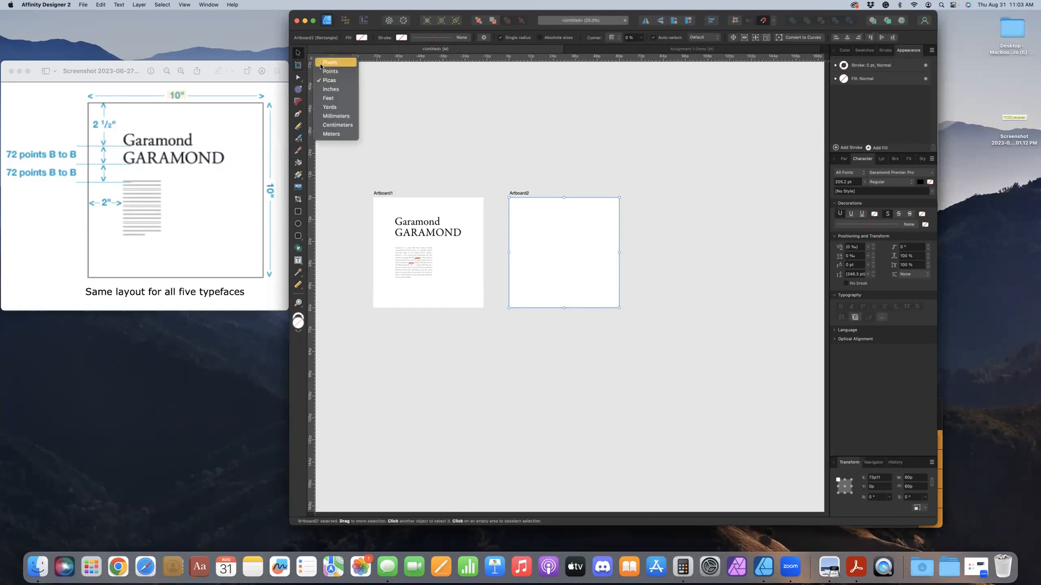
{"action": "left_click", "coordinate": [335, 90]}
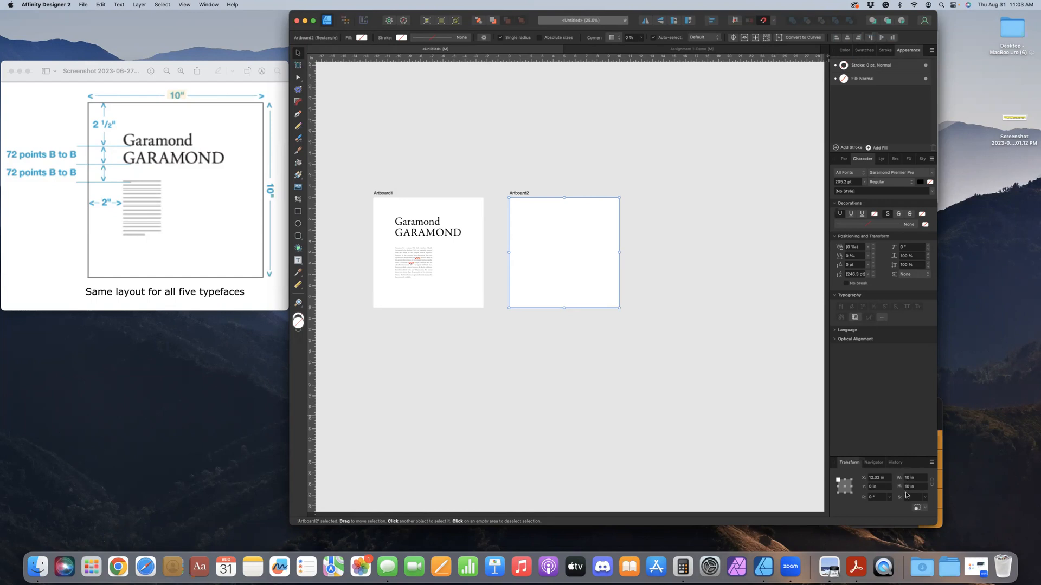
Draw three more 10 in square artboards, one beside Artboard2 and two in a row below, and clear the selection
{"action": "left_click", "coordinate": [298, 64]}
{"action": "left_click_drag", "start_coordinate": [647, 198], "coordinate": [760, 304]}
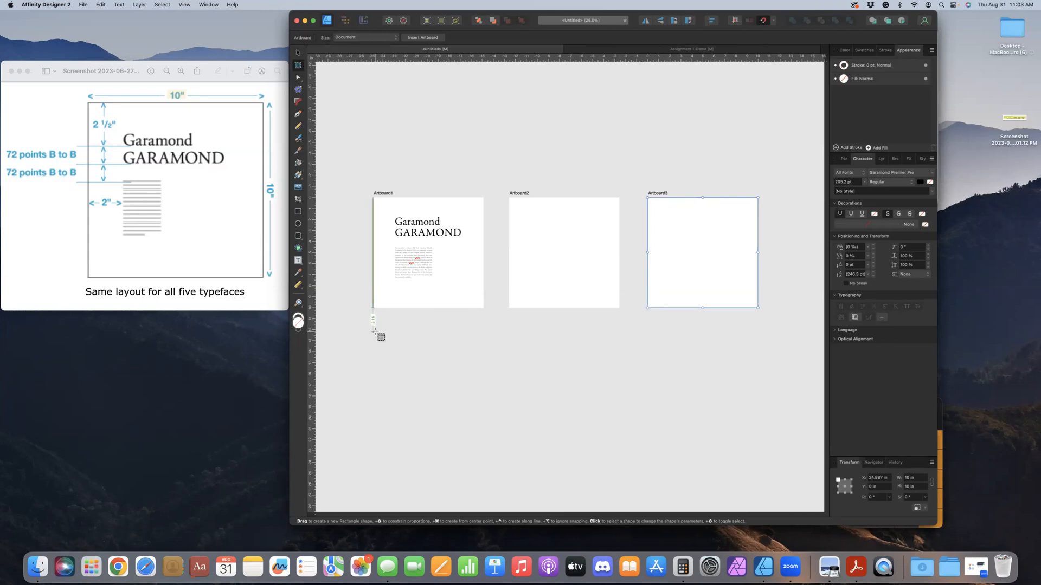
{"action": "left_click_drag", "start_coordinate": [374, 332], "coordinate": [503, 422]}
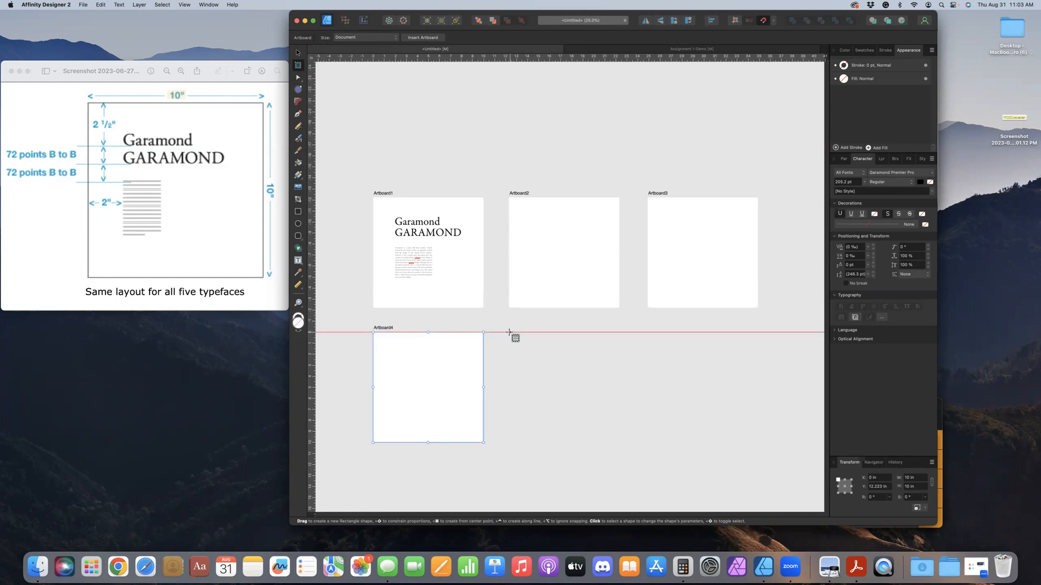
{"action": "left_click_drag", "start_coordinate": [510, 331], "coordinate": [615, 447]}
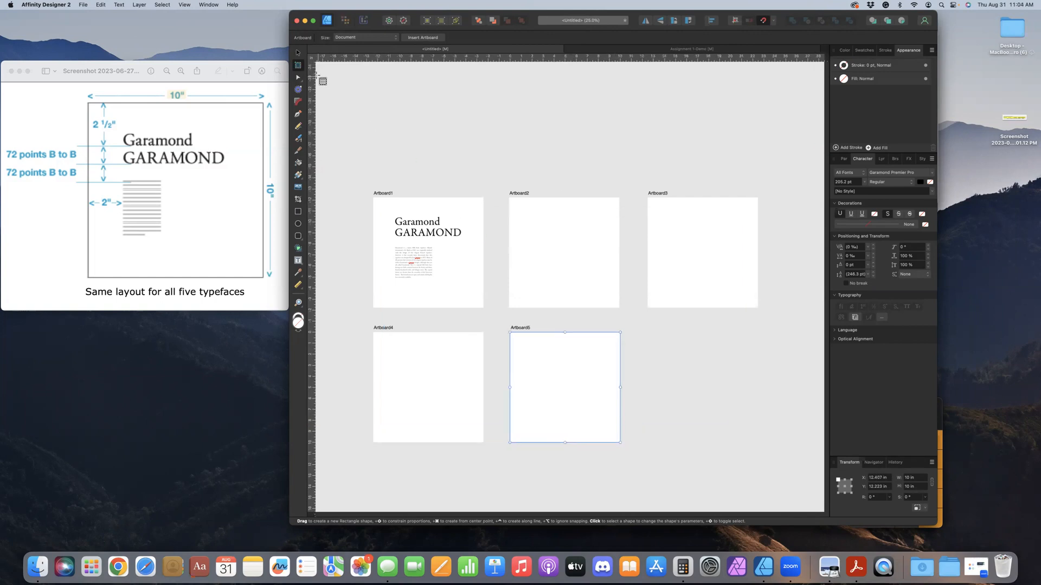
{"action": "left_click", "coordinate": [298, 53]}
{"action": "left_click", "coordinate": [378, 156]}
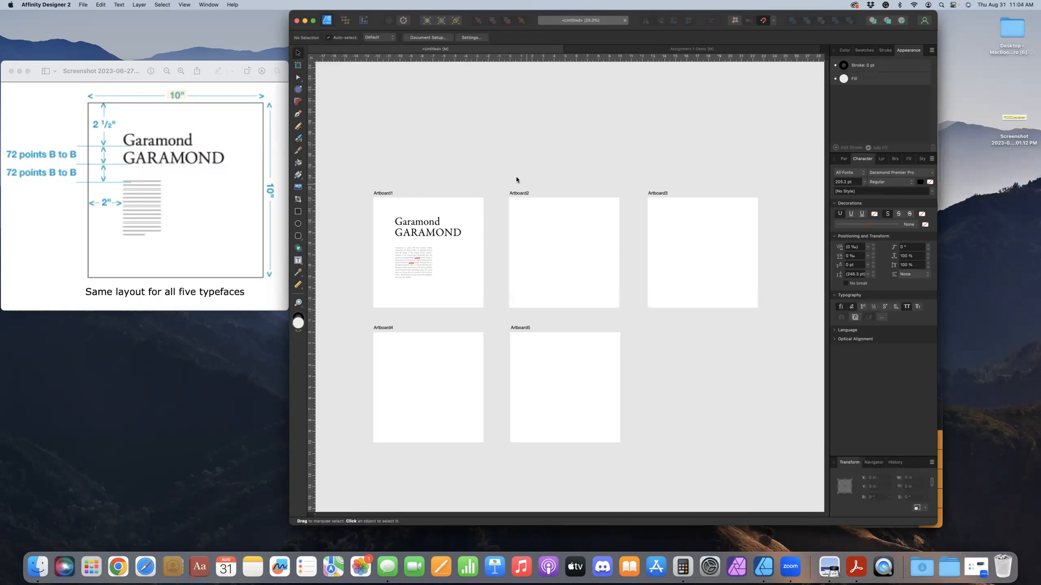
Rename Artboard1 as Garamond in the layer list
{"action": "left_click", "coordinate": [882, 159]}
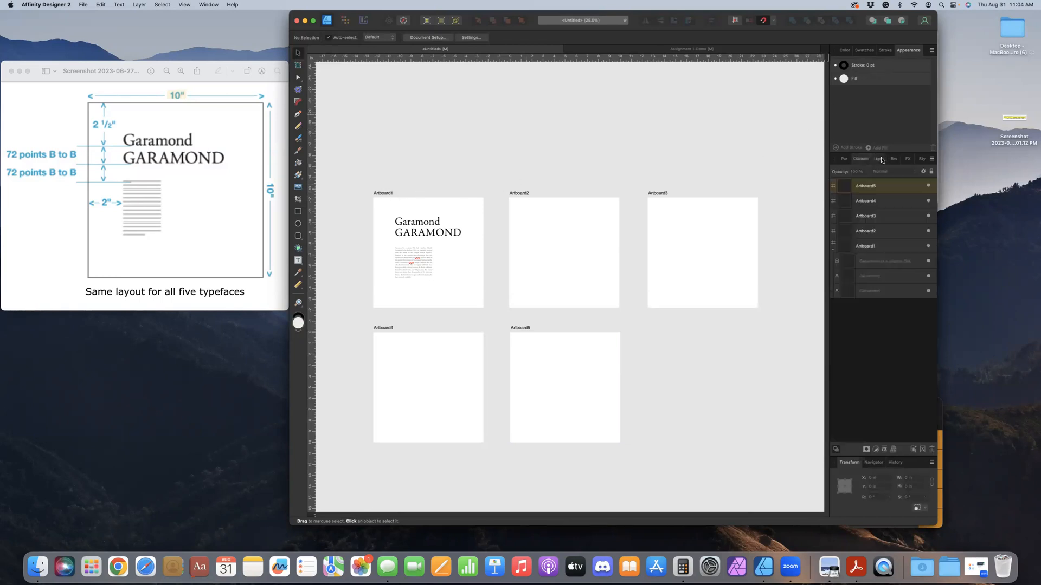
{"action": "double_click", "coordinate": [865, 247]}
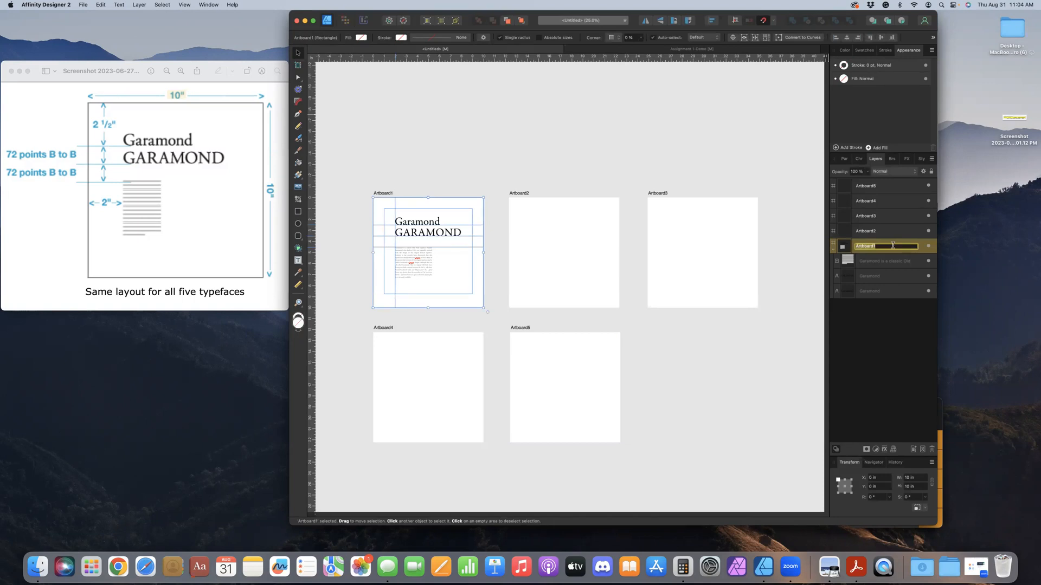
{"action": "key", "text": "super+v"}
{"action": "type", "text": "ara"}
{"action": "key", "text": "BackSpace"}
{"action": "key", "text": "BackSpace"}
{"action": "key", "text": "super+a"}
{"action": "type", "text": "Garamond"}
{"action": "key", "text": "Tab"}
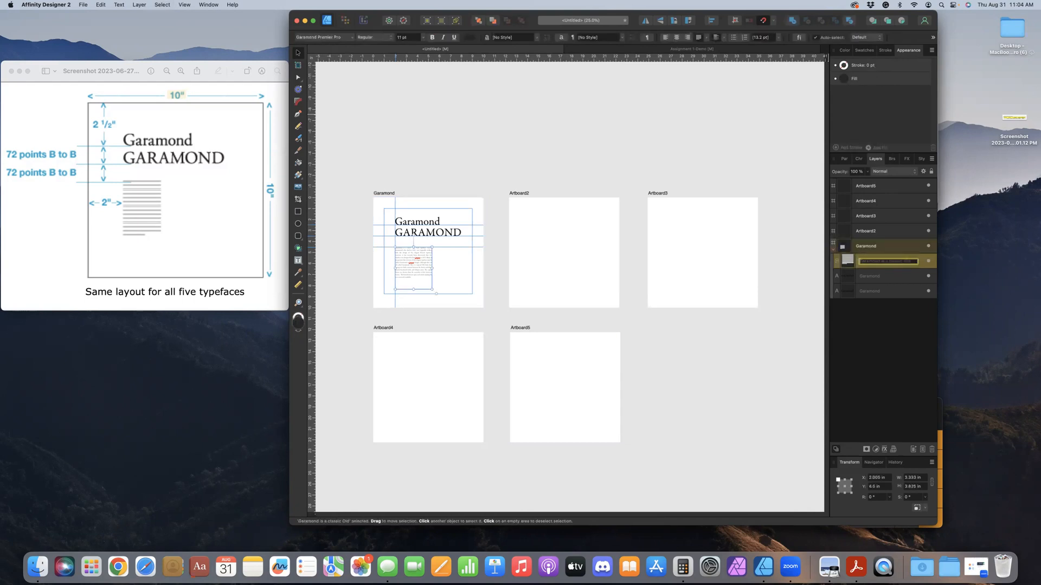
Rename Artboard2 as Baskerville
{"action": "left_click", "coordinate": [869, 231]}
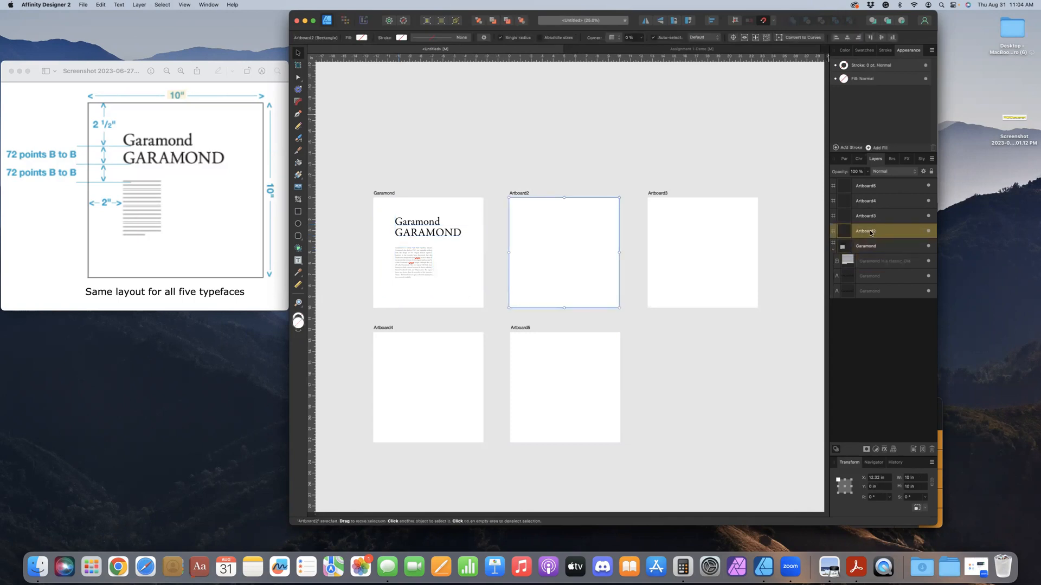
{"action": "double_click", "coordinate": [870, 232]}
{"action": "type", "text": "Bask"}
{"action": "key", "text": "Tab"}
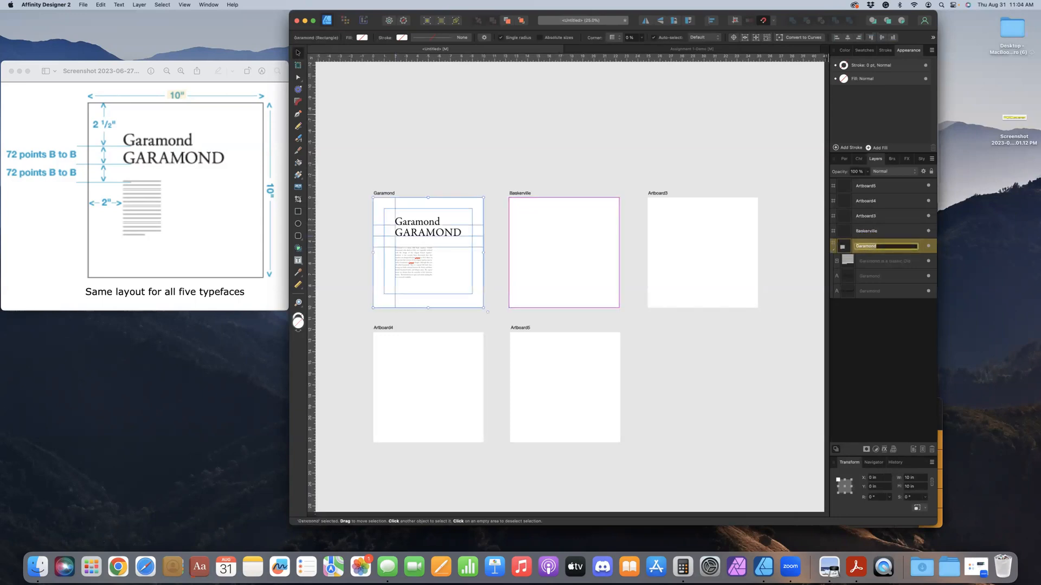
{"action": "left_click", "coordinate": [872, 217]}
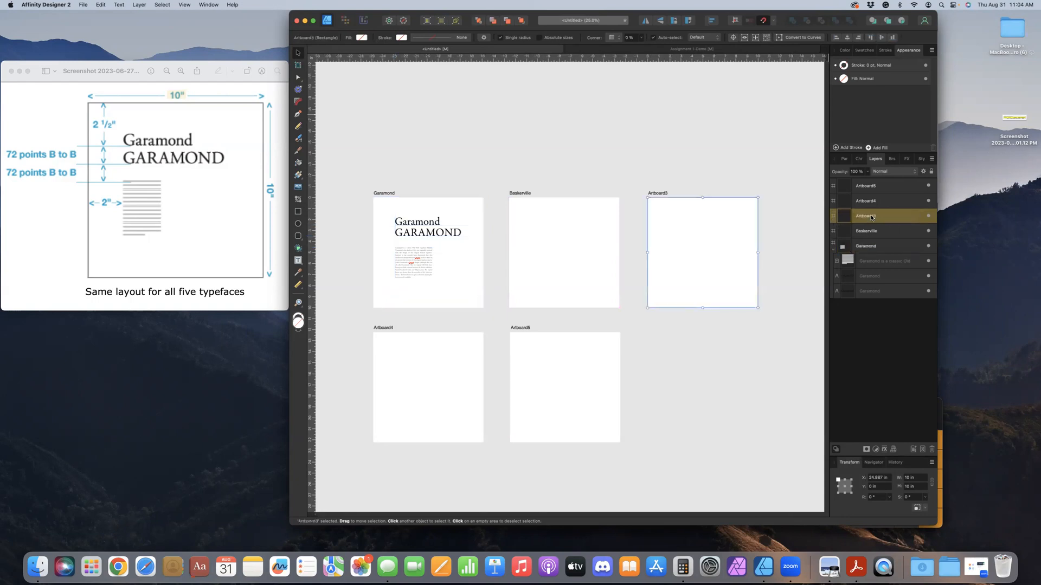
{"action": "left_click", "coordinate": [889, 205]}
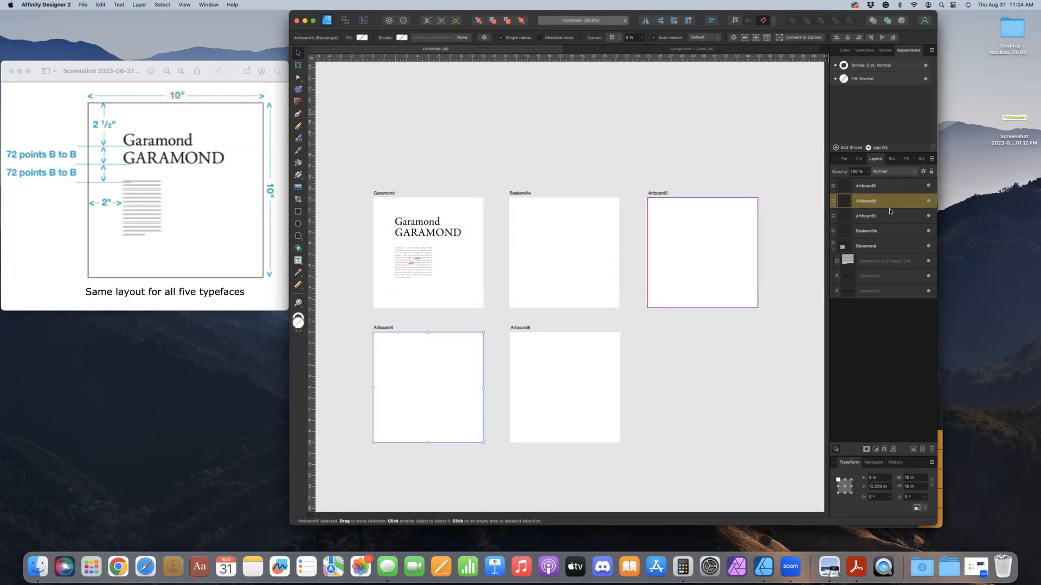
{"action": "left_click", "coordinate": [890, 217]}
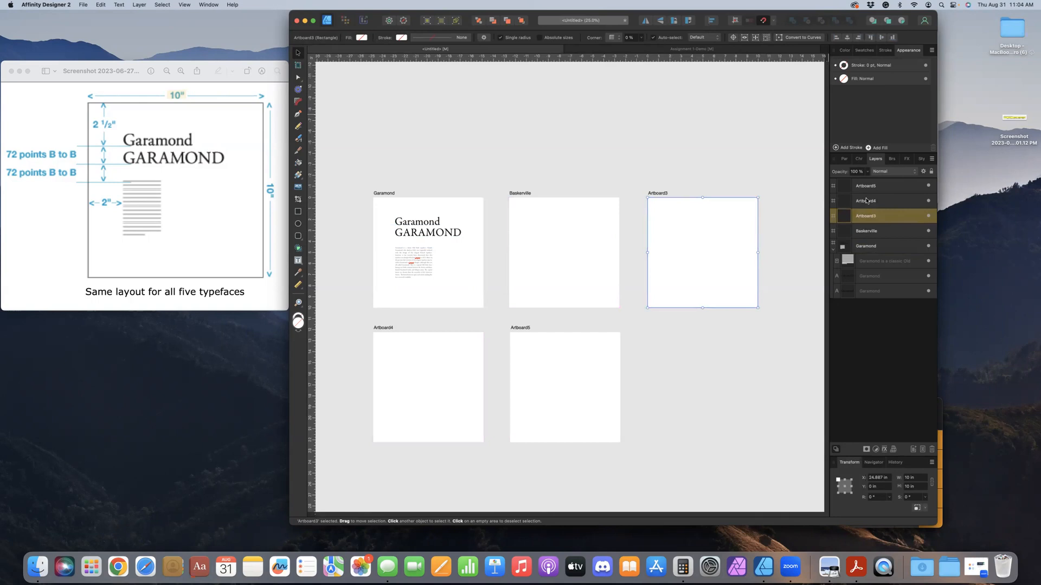
{"action": "double_click", "coordinate": [868, 217]}
{"action": "left_click", "coordinate": [546, 190]}
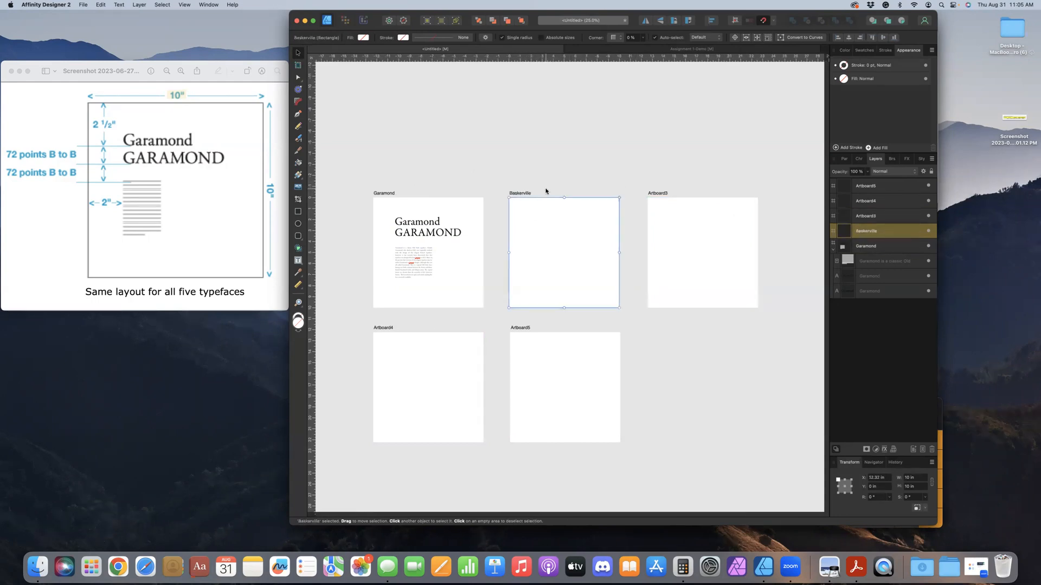
{"action": "left_click", "coordinate": [352, 200]}
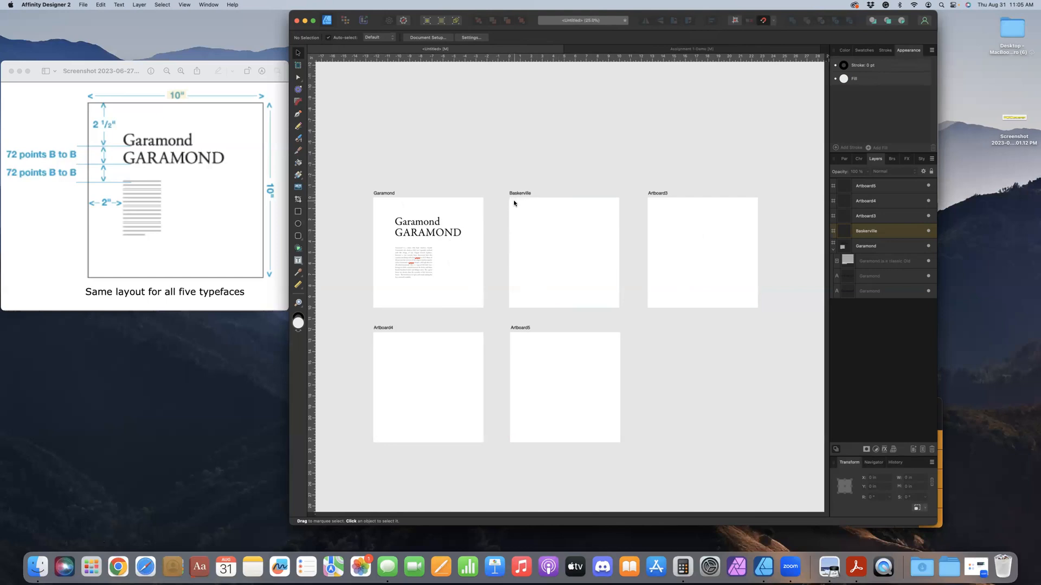
Copy the Garamond artboard's two headings and body text and paste them inside the Baskerville artboard
{"action": "left_click_drag", "start_coordinate": [349, 187], "coordinate": [495, 317]}
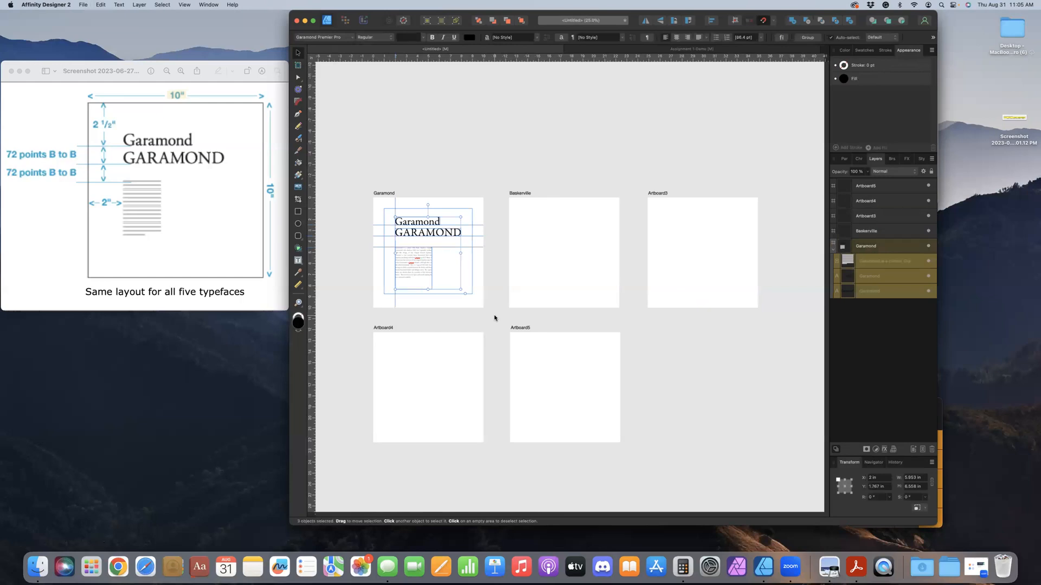
{"action": "left_click", "coordinate": [893, 232]}
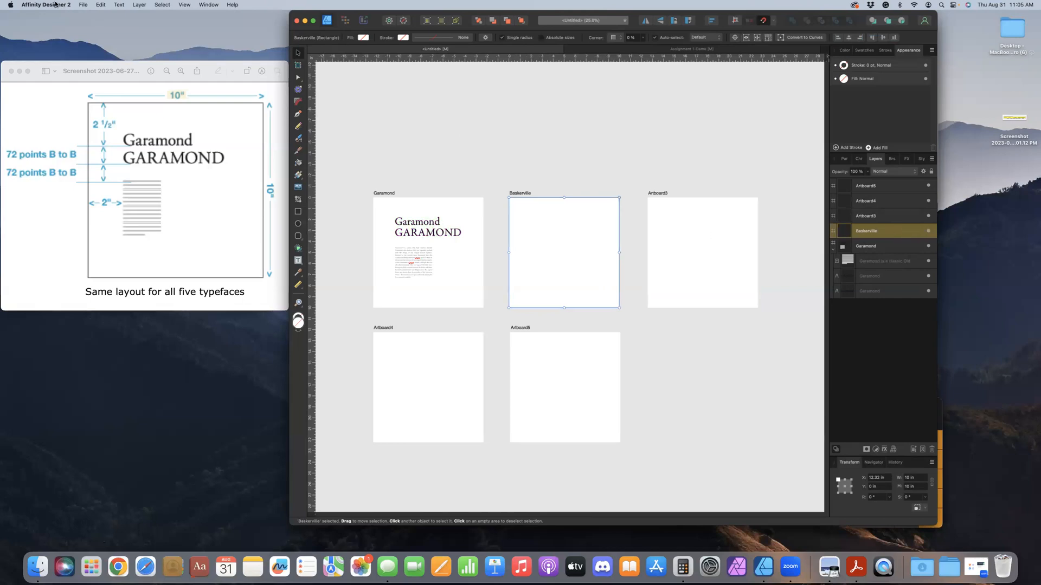
{"action": "left_click", "coordinate": [101, 5]}
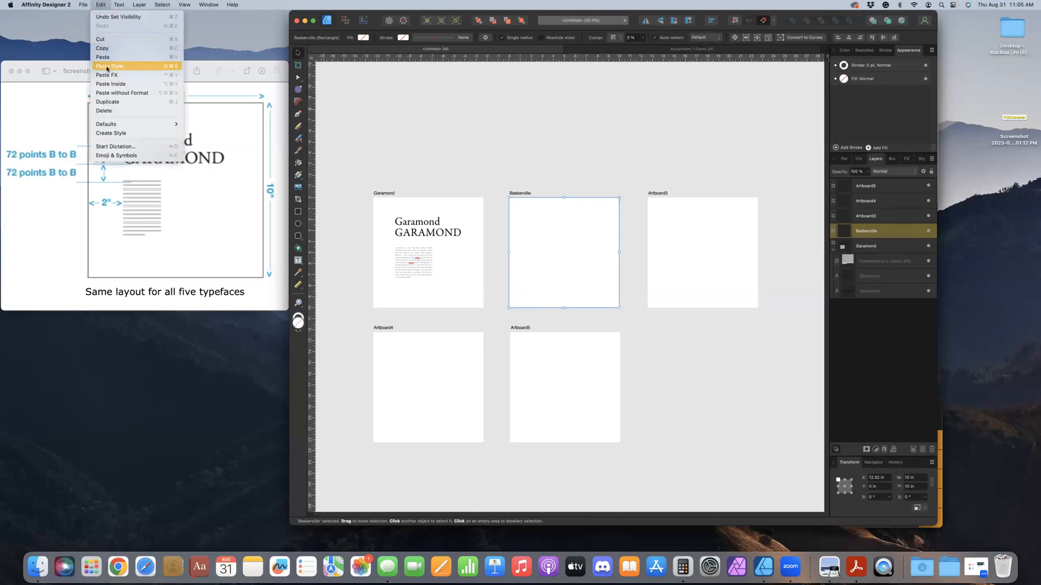
{"action": "left_click", "coordinate": [109, 85]}
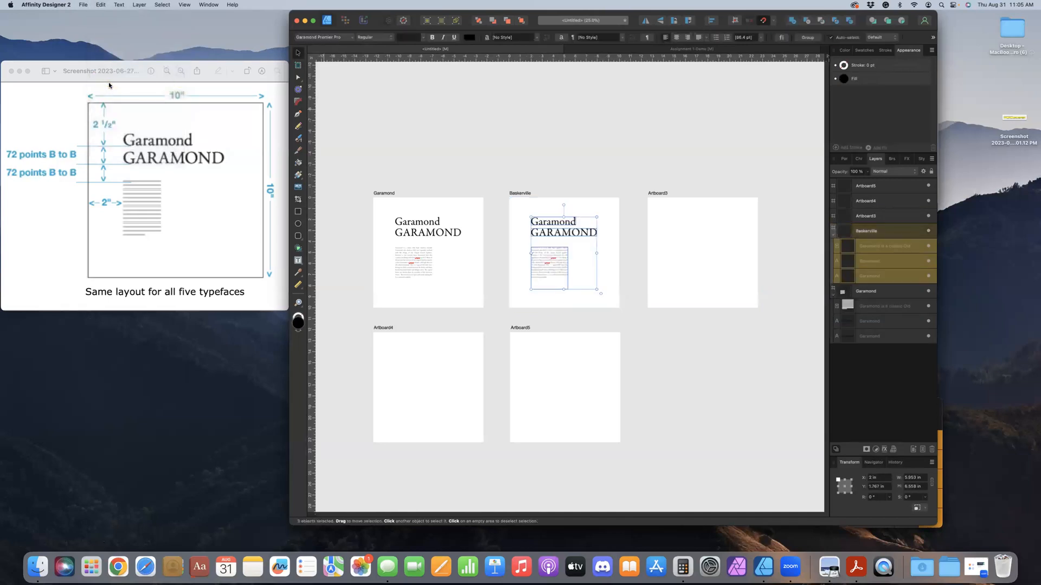
Paste the copied headings and body text inside Artboard3, Artboard4 and Artboard5, and clear the selection
{"action": "left_click", "coordinate": [885, 217]}
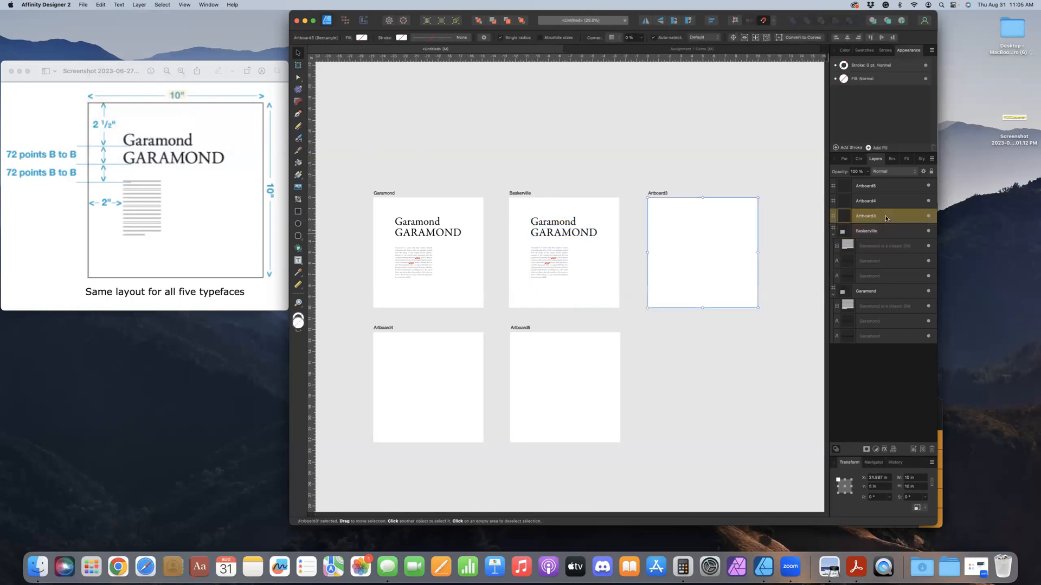
{"action": "left_click", "coordinate": [83, 5]}
{"action": "mouse_move", "coordinate": [100, 4]}
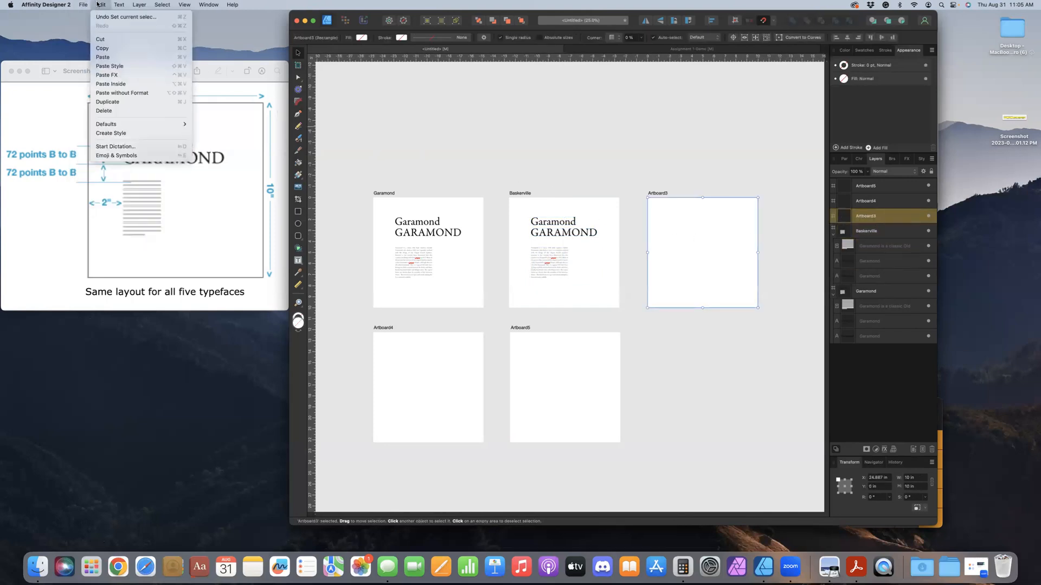
{"action": "left_click", "coordinate": [111, 84]}
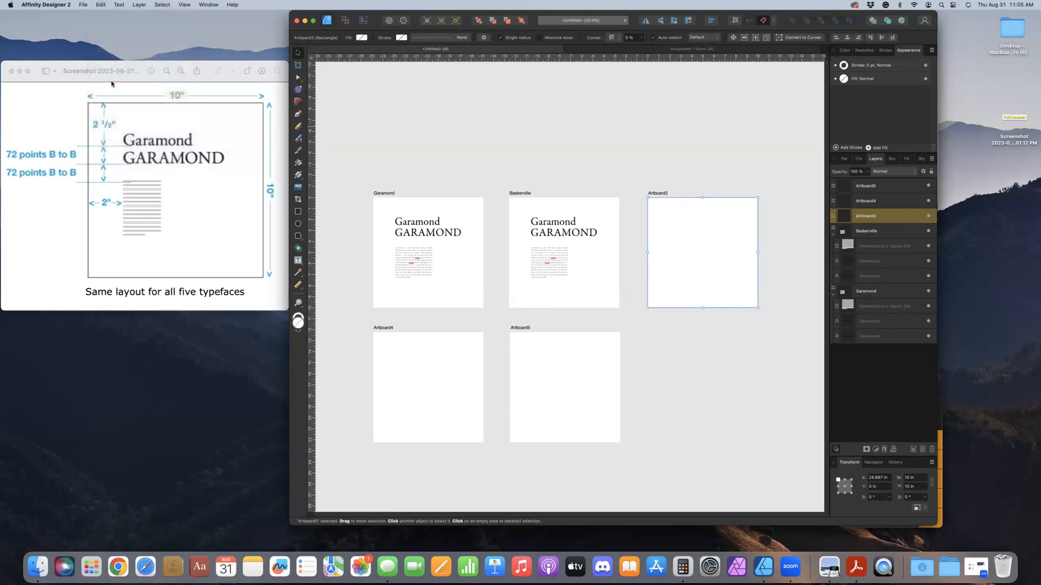
{"action": "left_click", "coordinate": [894, 202]}
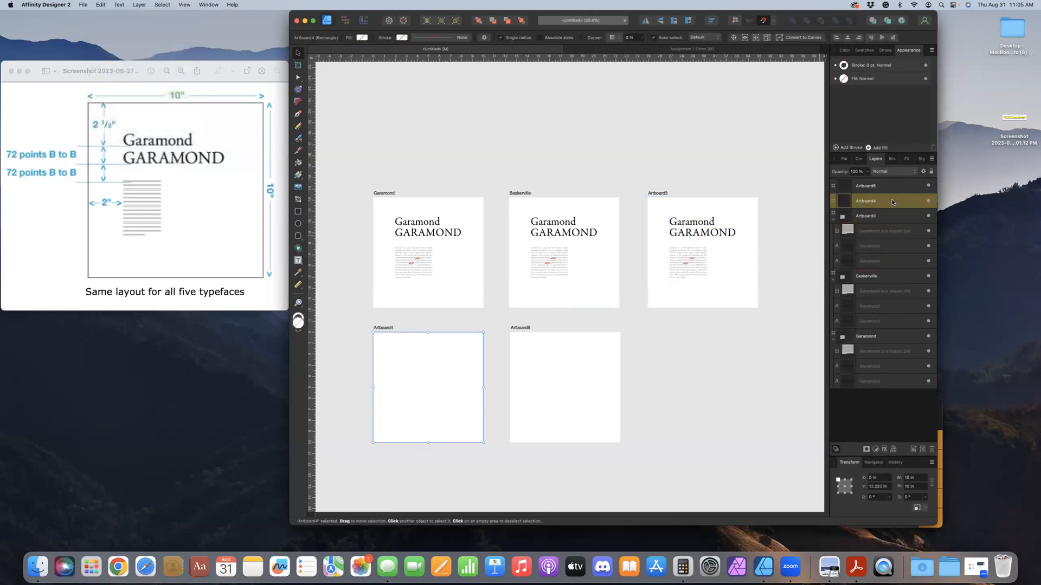
{"action": "left_click", "coordinate": [100, 5]}
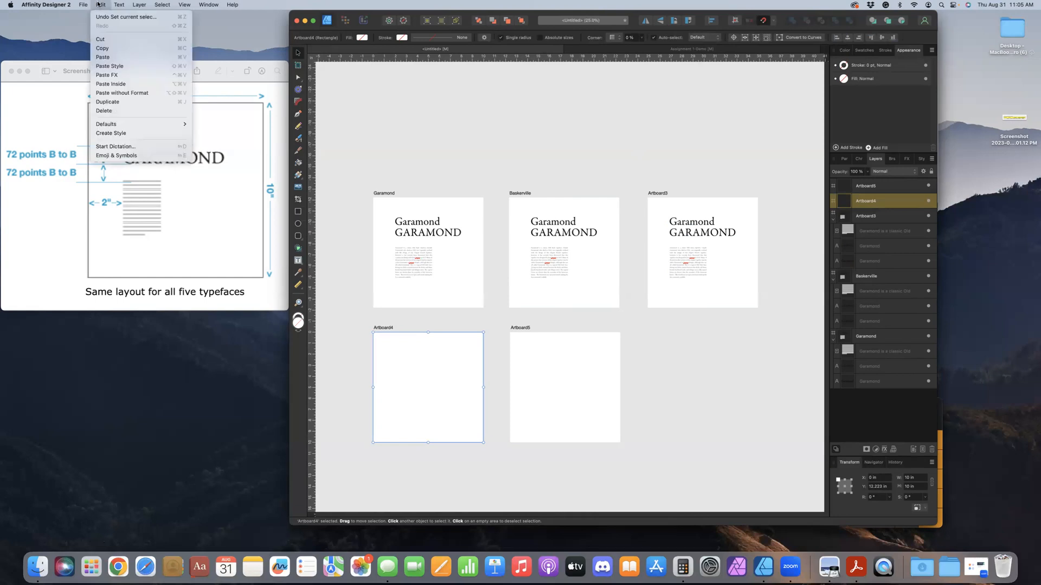
{"action": "left_click", "coordinate": [113, 84]}
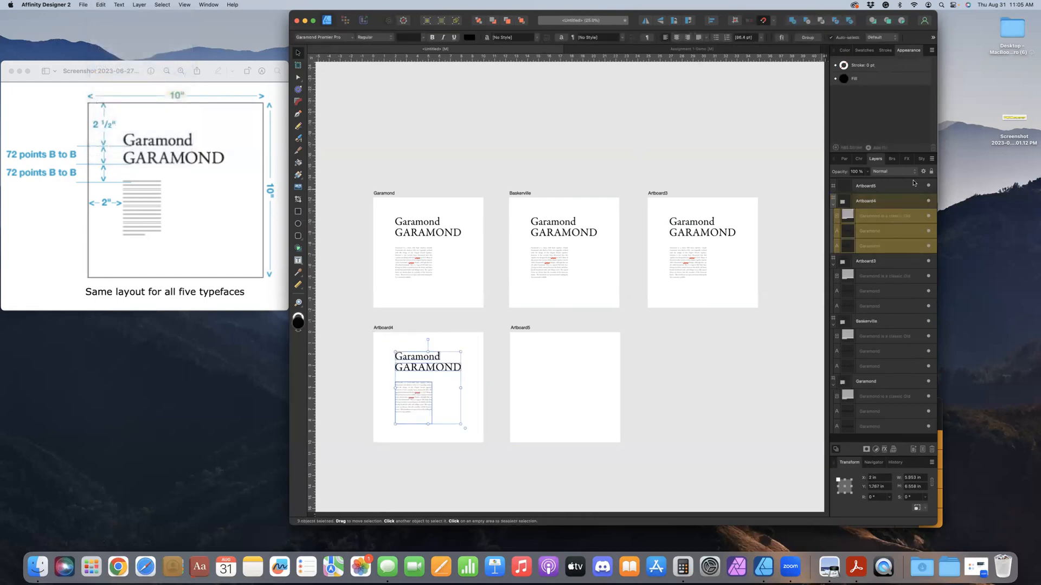
{"action": "left_click", "coordinate": [896, 190]}
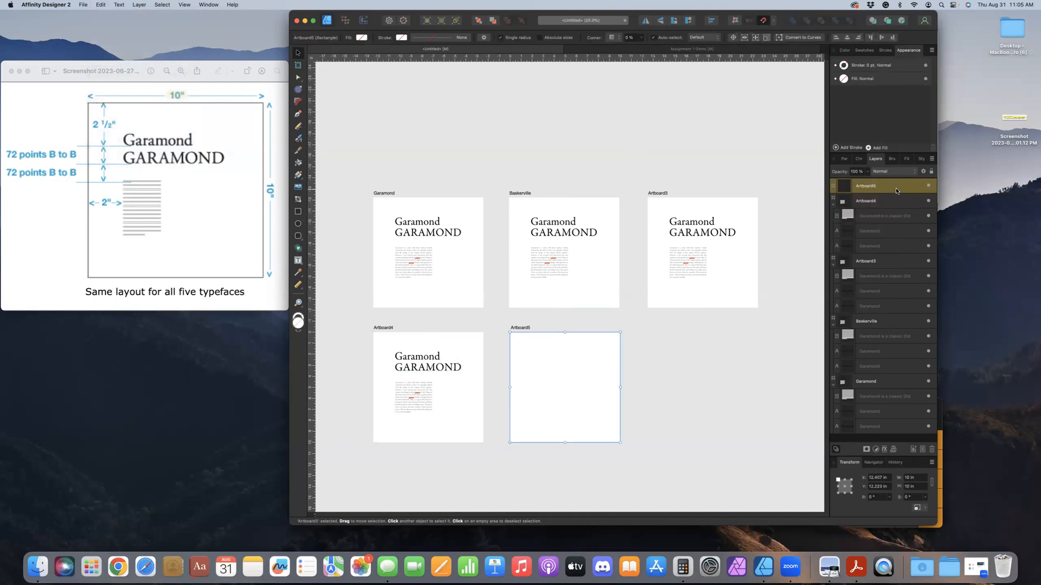
{"action": "left_click", "coordinate": [103, 4]}
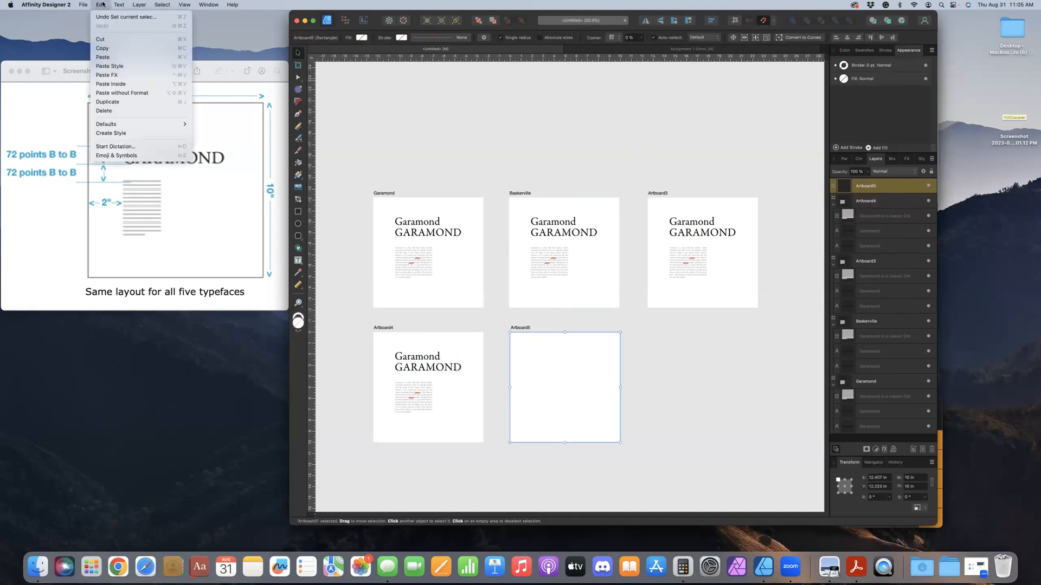
{"action": "left_click", "coordinate": [110, 84]}
{"action": "left_click", "coordinate": [433, 145]}
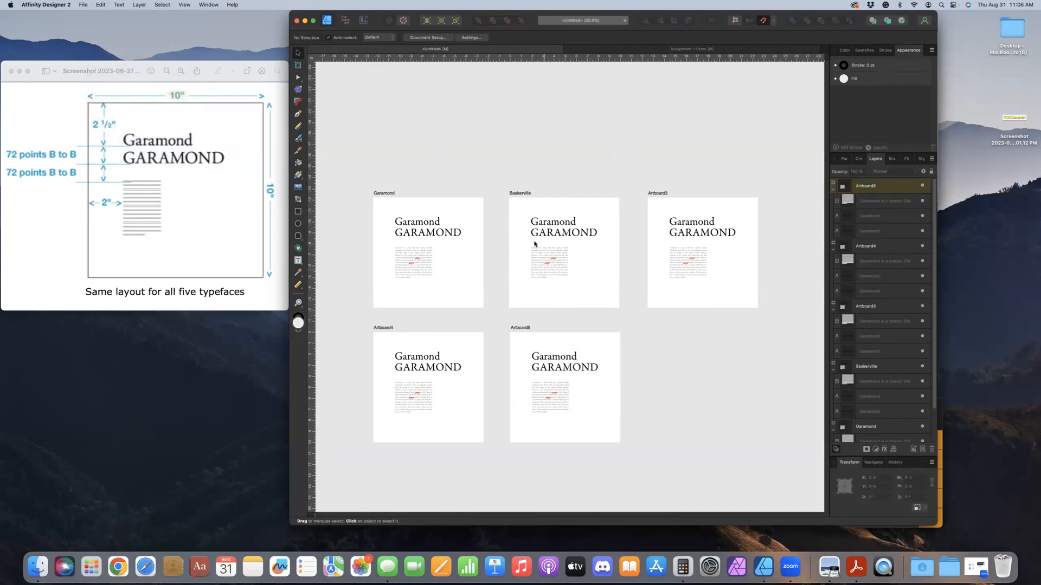
Set both headings and the body text on the Baskerville artboard to Baskerville Regular, and clear the selection
{"action": "left_click", "coordinate": [543, 224]}
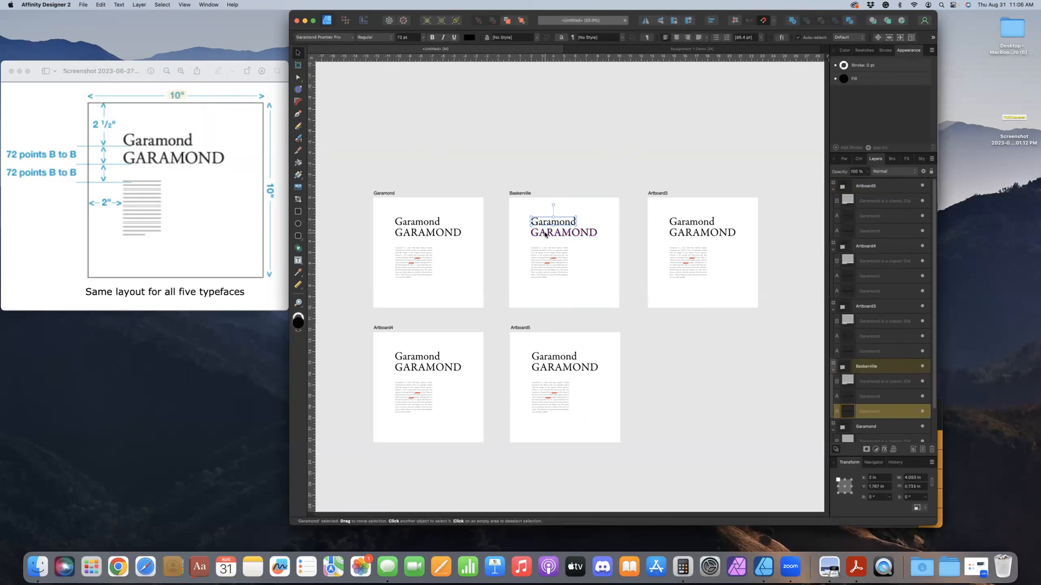
{"action": "left_click", "coordinate": [546, 234], "text": "shift"}
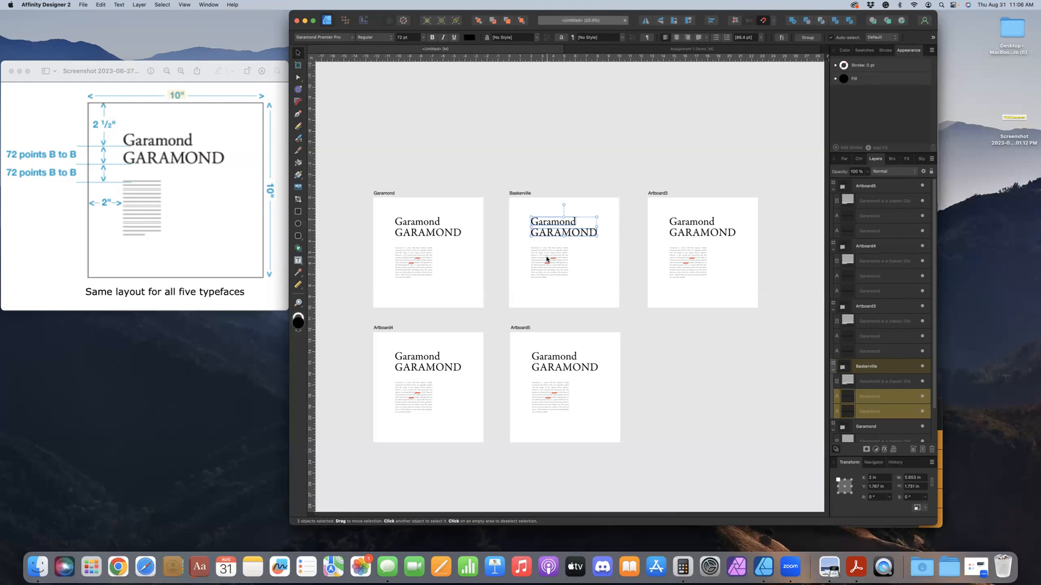
{"action": "left_click", "coordinate": [546, 256], "text": "shift"}
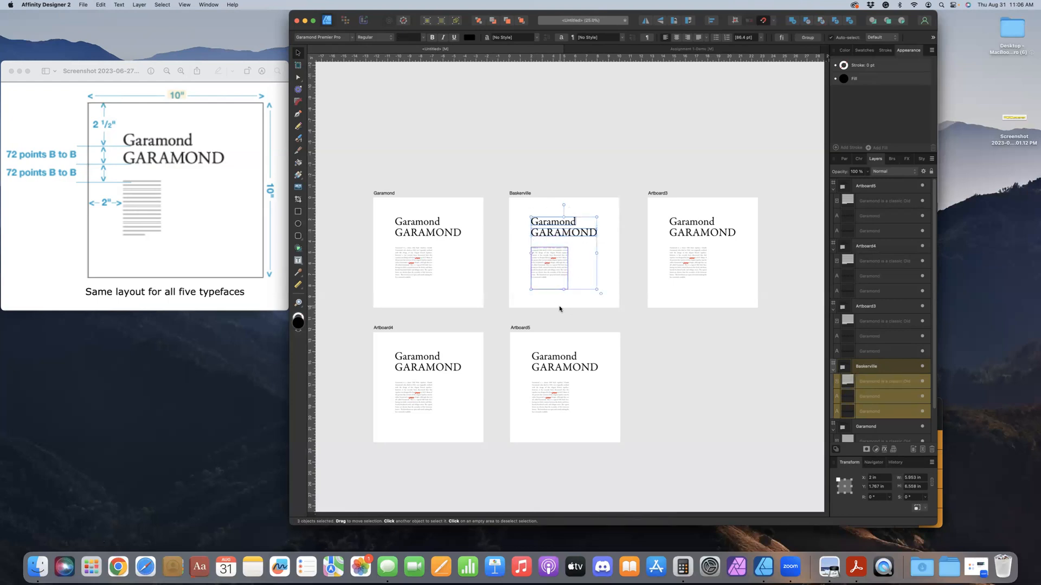
{"action": "left_click", "coordinate": [352, 37]}
{"action": "scroll", "coordinate": [348, 114], "scroll_direction": "up", "scroll_amount": 5}
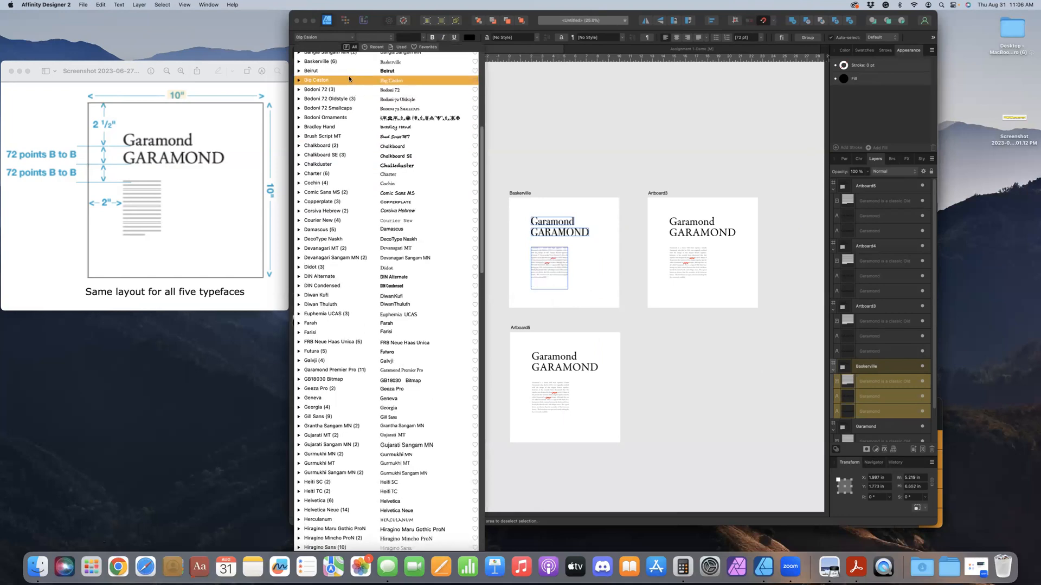
{"action": "left_click", "coordinate": [300, 60]}
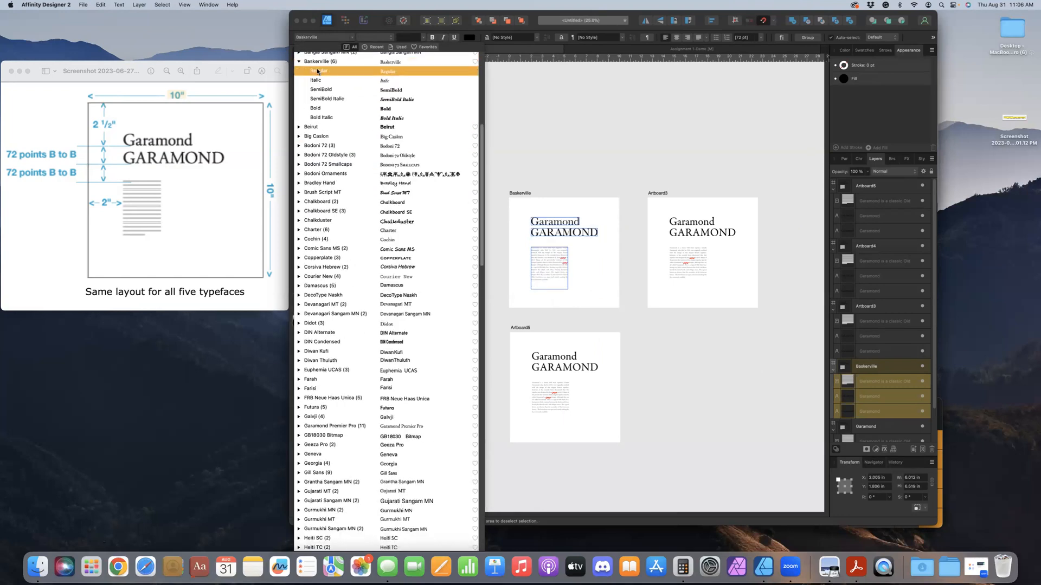
{"action": "left_click", "coordinate": [319, 71]}
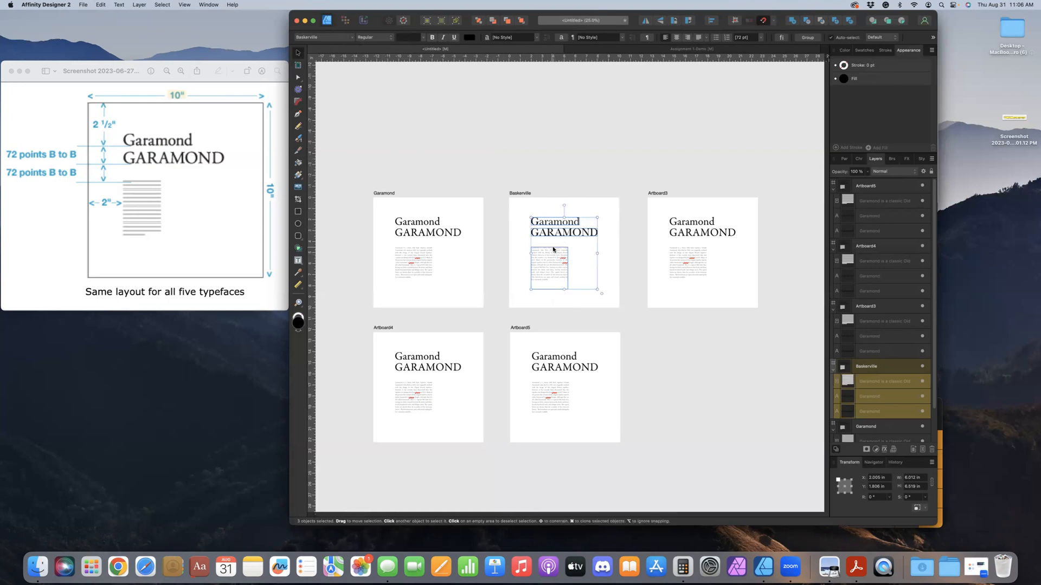
{"action": "left_click", "coordinate": [611, 223]}
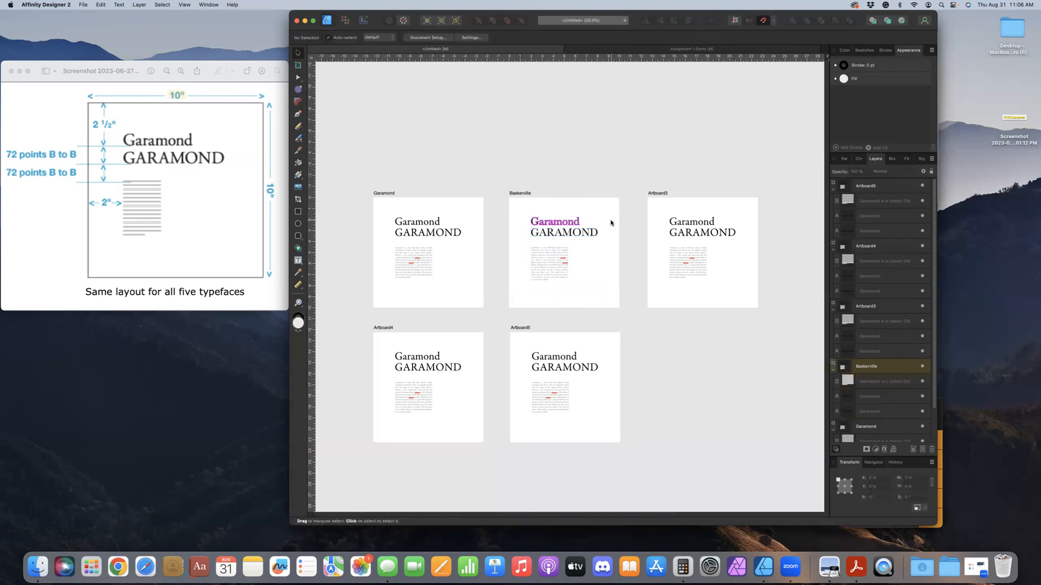
Replace the Baskerville artboard's two heading texts with "Baskerville" and "BASKERVILLE", and leave text editing
{"action": "left_click", "coordinate": [565, 224]}
{"action": "double_click", "coordinate": [565, 223]}
{"action": "type", "text": "Baskerville"}
{"action": "double_click", "coordinate": [566, 232]}
{"action": "triple_click", "coordinate": [565, 233]}
{"action": "type", "text": "B"}
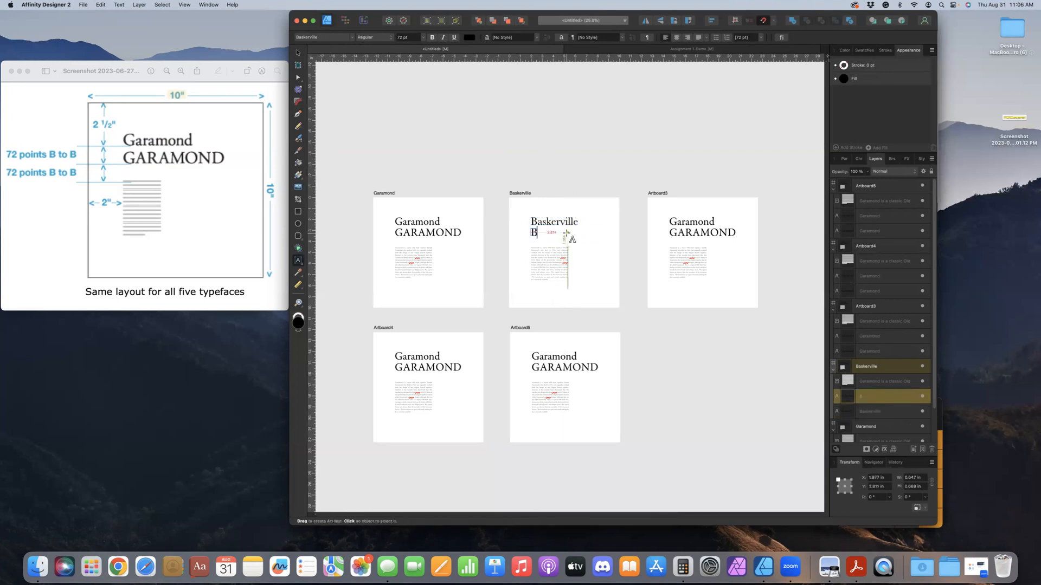
{"action": "type", "text": "ASKERVILLE"}
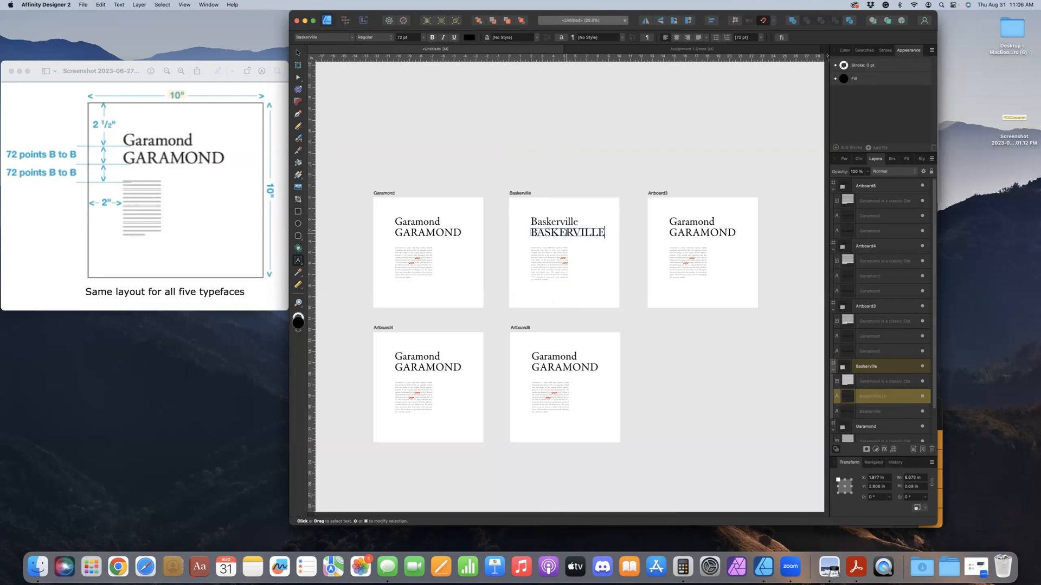
{"action": "key", "text": "Escape"}
{"action": "left_click", "coordinate": [298, 53]}
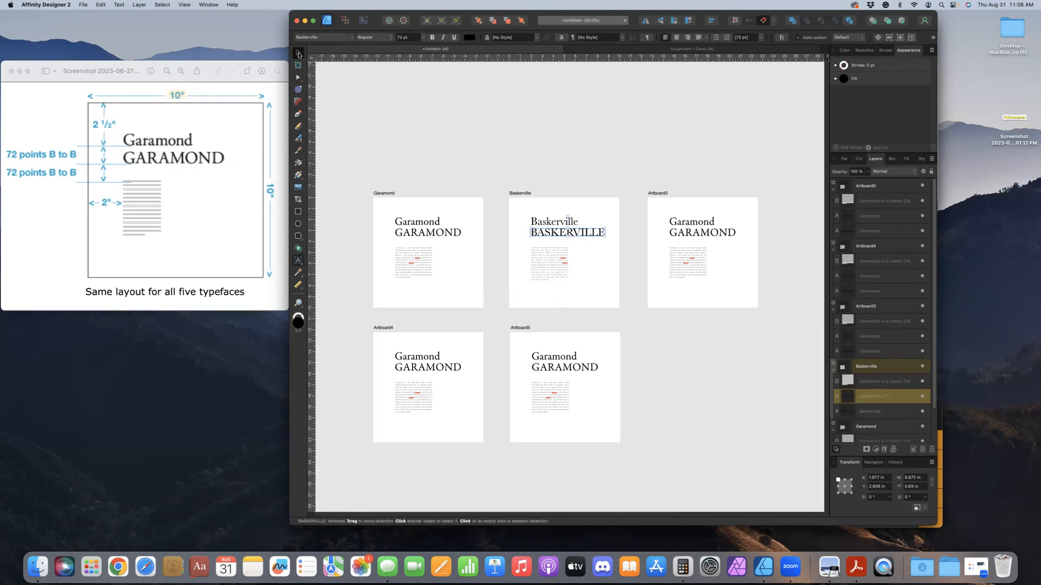
Examine the justified body text and the letter spacing of both headings on the Baskerville artboard up close
{"action": "left_click", "coordinate": [546, 267]}
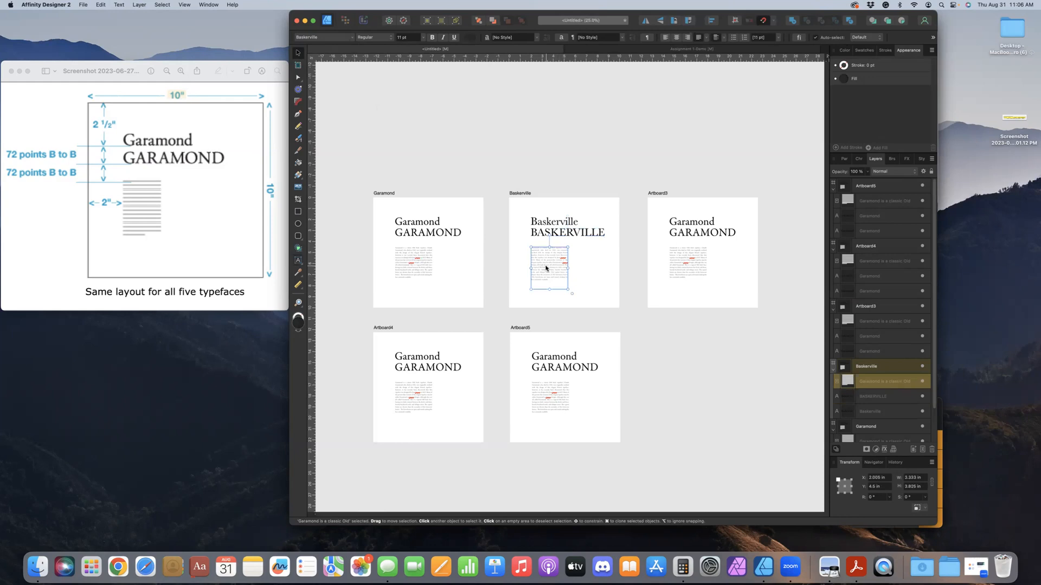
{"action": "scroll", "coordinate": [546, 267], "scroll_direction": "up", "scroll_amount": 4}
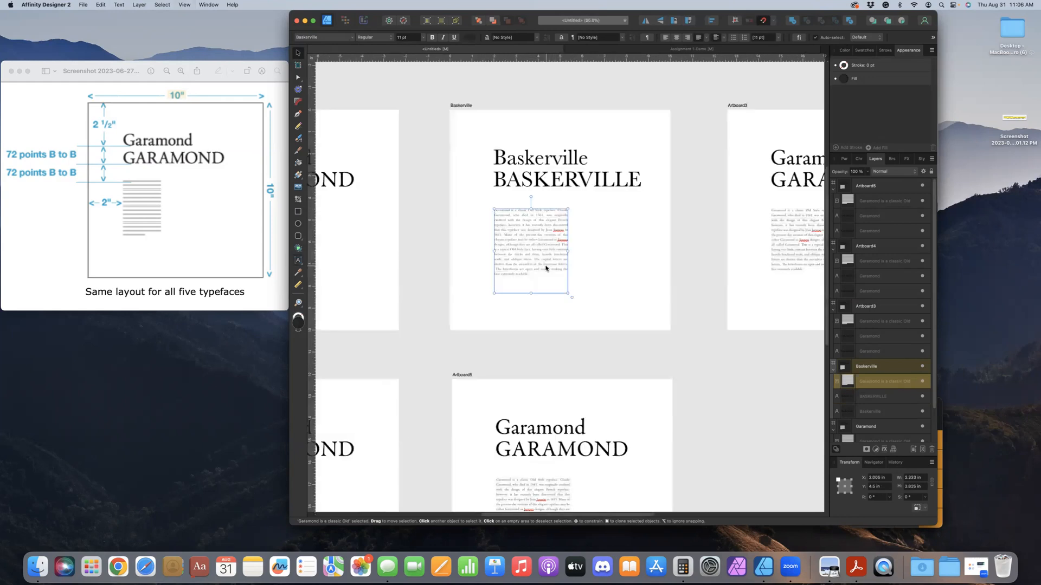
{"action": "scroll", "coordinate": [547, 268], "scroll_direction": "up", "scroll_amount": 3}
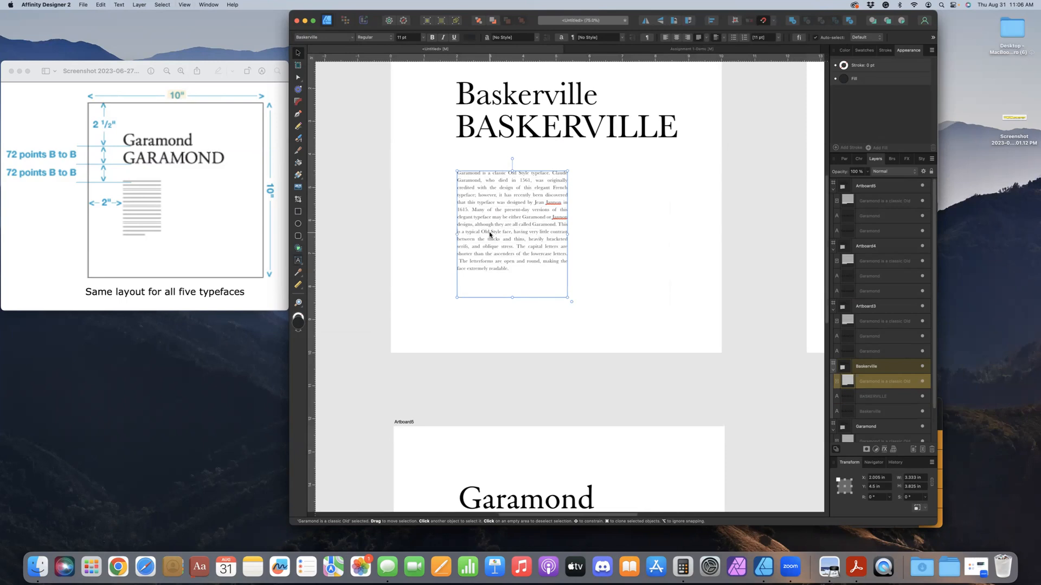
{"action": "scroll", "coordinate": [489, 234], "scroll_direction": "down", "scroll_amount": 3}
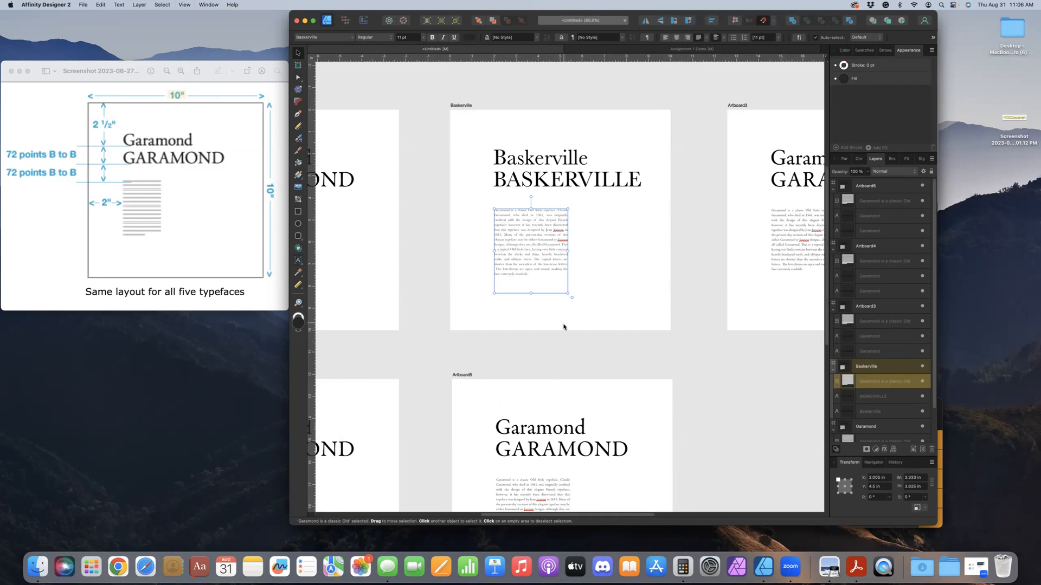
{"action": "left_click", "coordinate": [495, 348]}
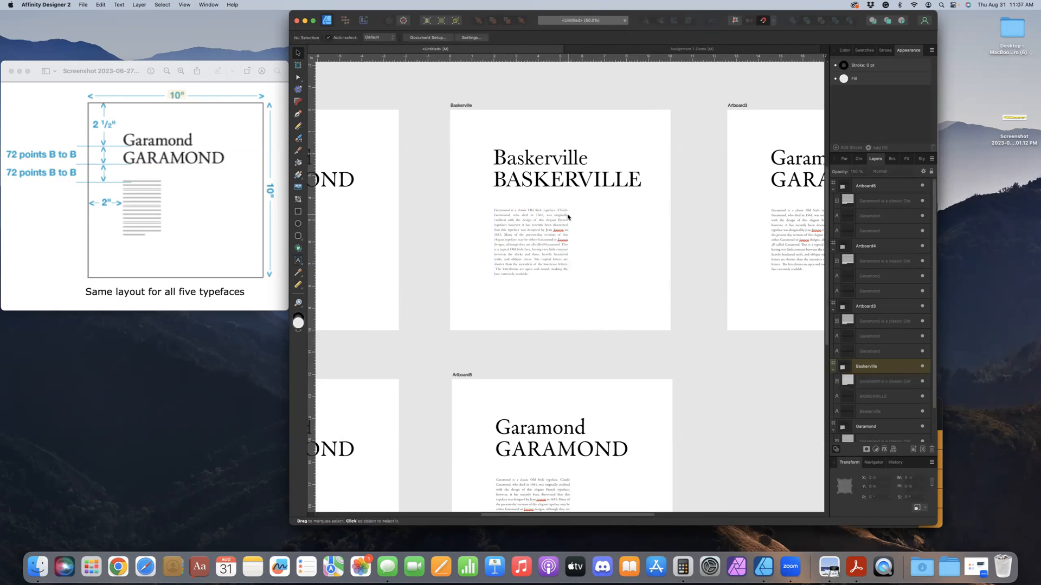
{"action": "scroll", "coordinate": [567, 213], "scroll_direction": "up", "scroll_amount": 3}
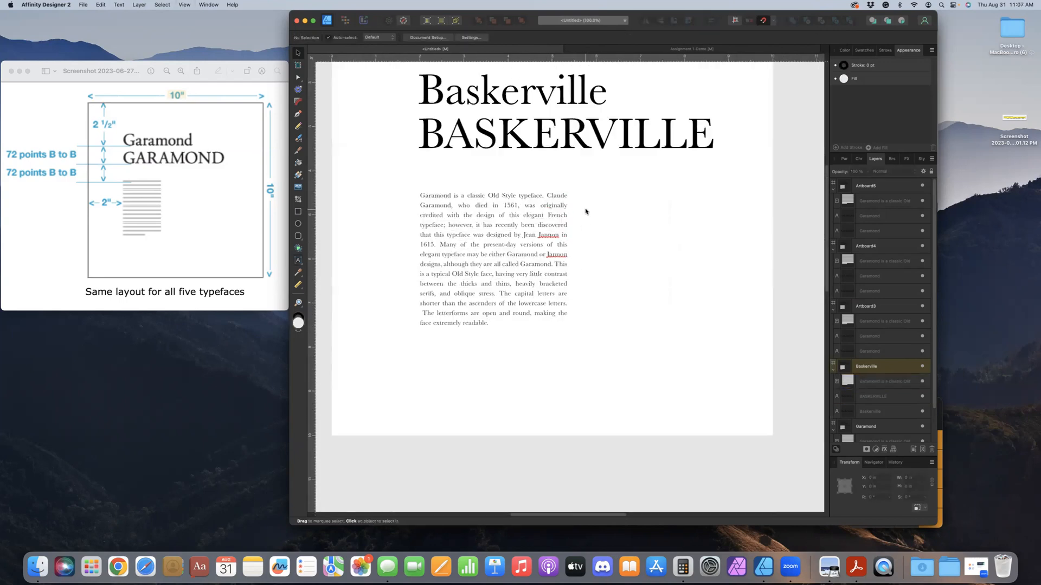
{"action": "scroll", "coordinate": [585, 211], "scroll_direction": "up", "scroll_amount": 3}
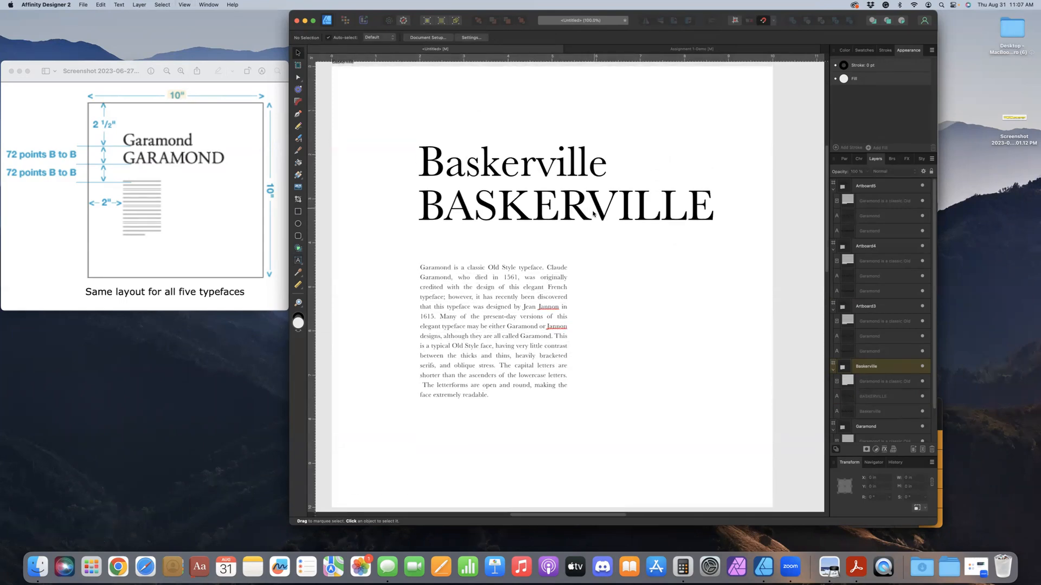
{"action": "left_click", "coordinate": [612, 213]}
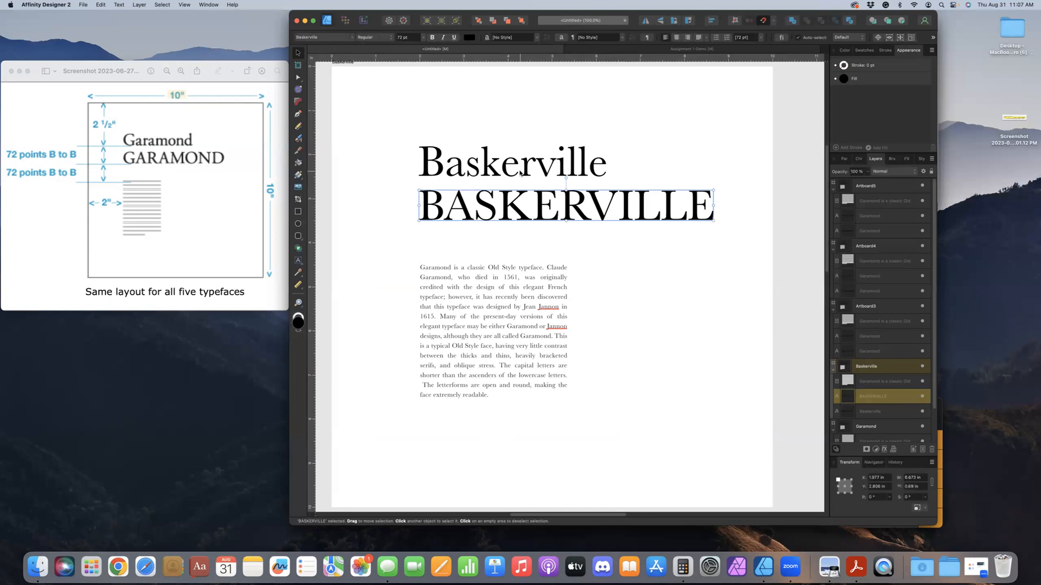
{"action": "left_click", "coordinate": [520, 174]}
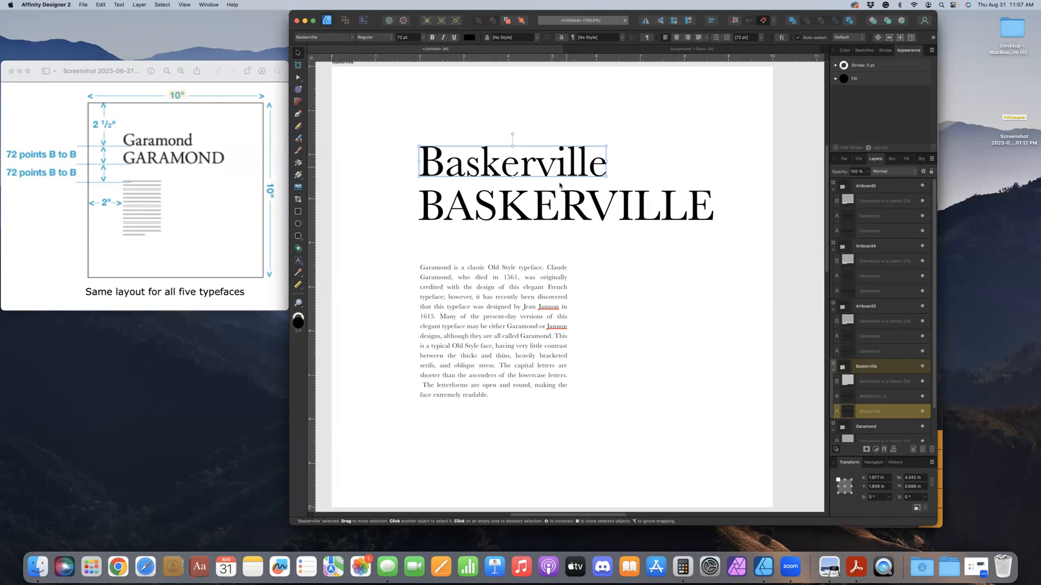
{"action": "left_click", "coordinate": [484, 218]}
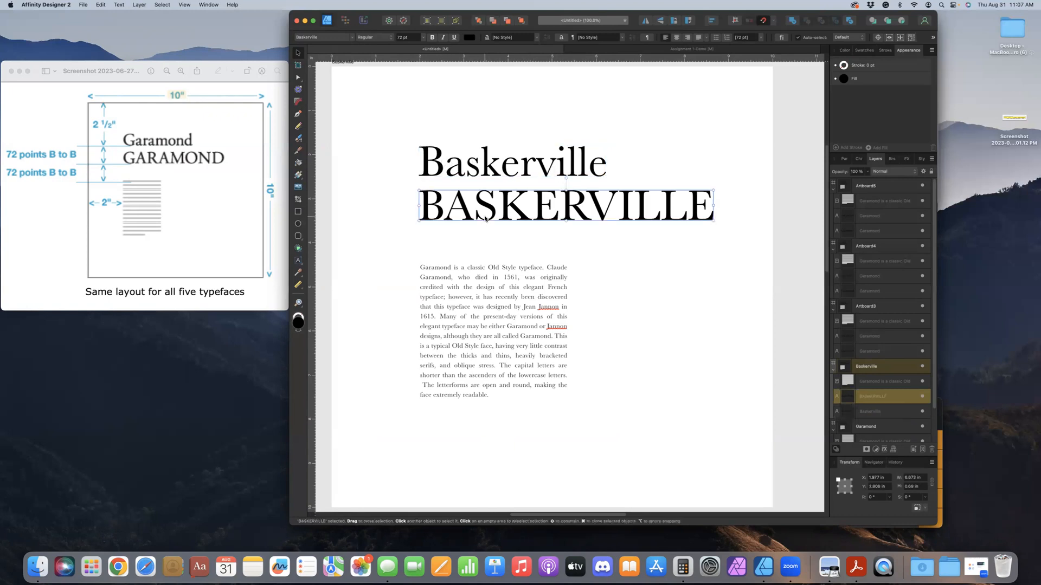
{"action": "left_click", "coordinate": [501, 176]}
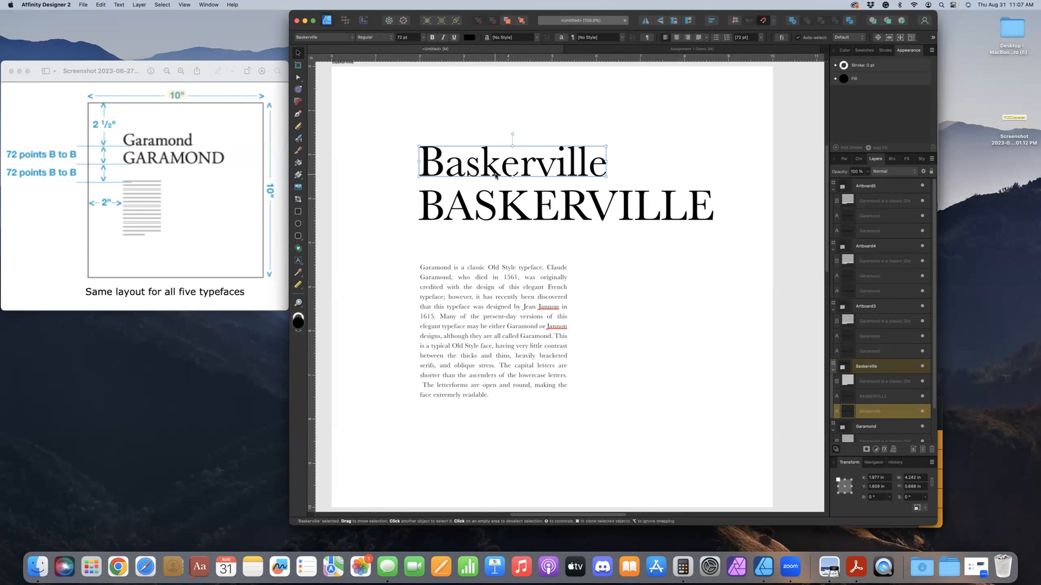
Set the kerning between the r and v of the upper Baskerville heading to 25‰
{"action": "double_click", "coordinate": [535, 172]}
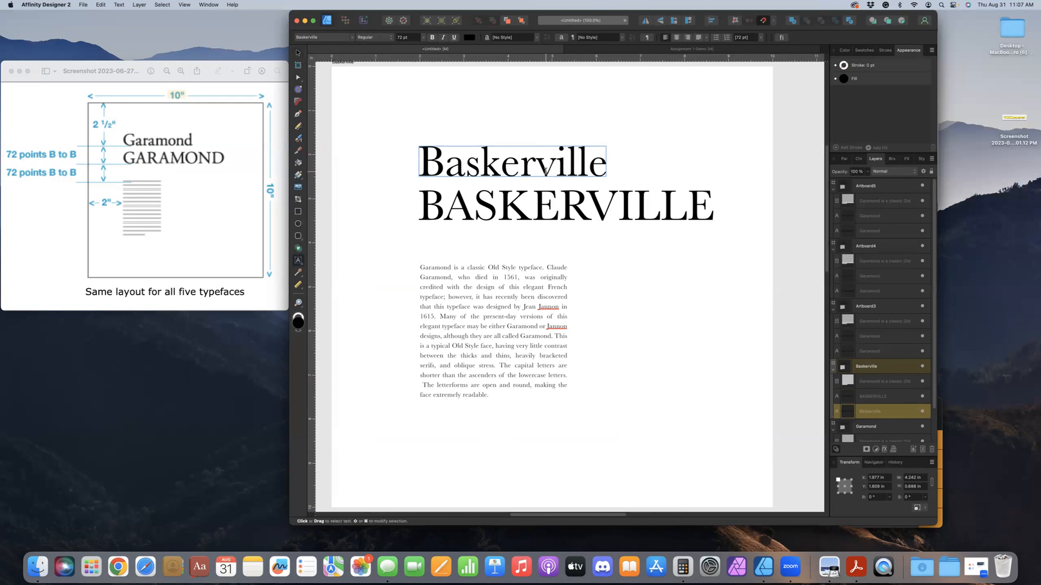
{"action": "left_click", "coordinate": [298, 52]}
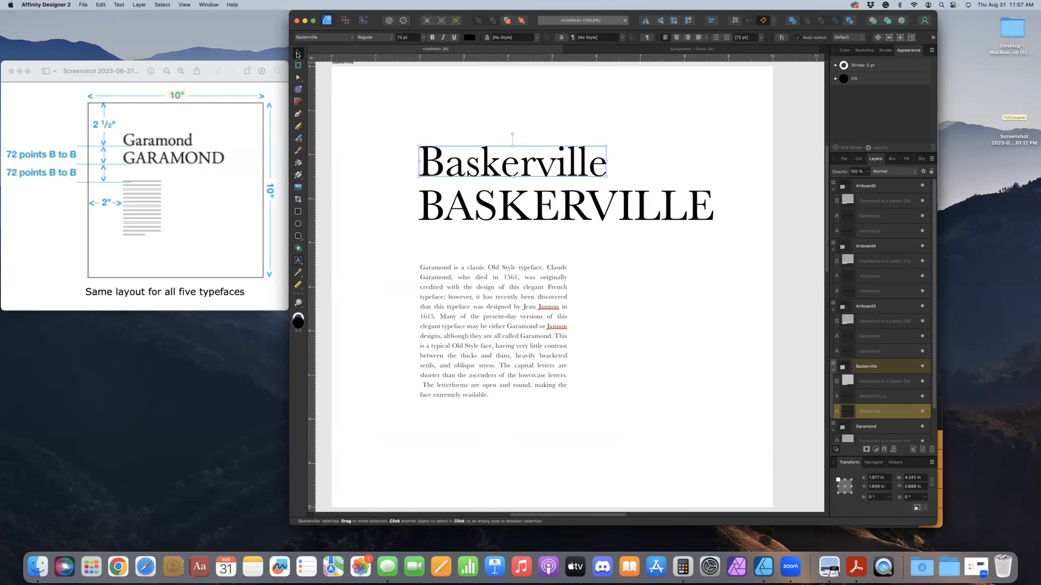
{"action": "key", "text": "super+equal"}
{"action": "left_click_drag", "start_coordinate": [485, 157], "coordinate": [530, 250]}
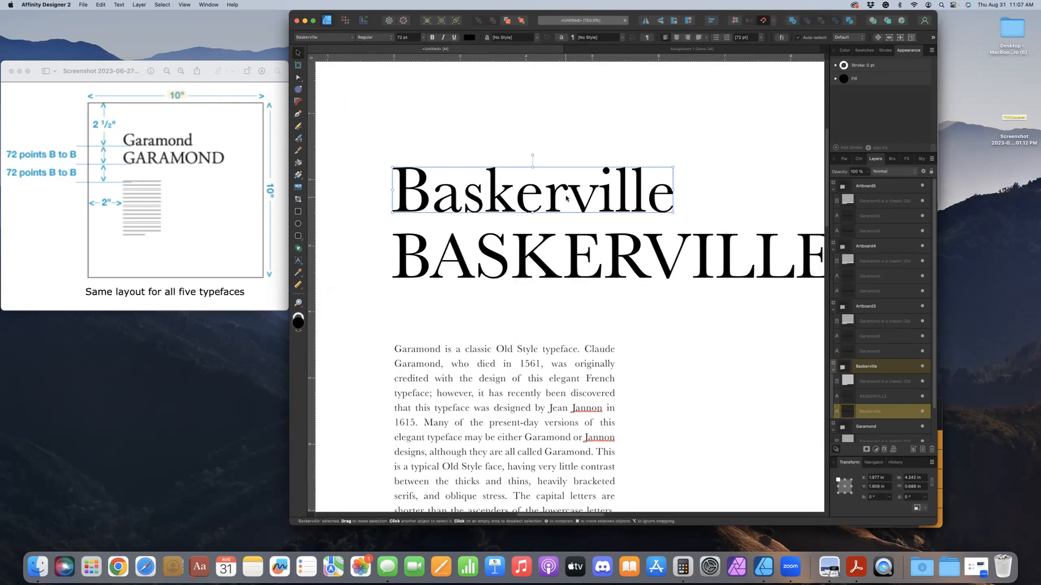
{"action": "key", "text": "t"}
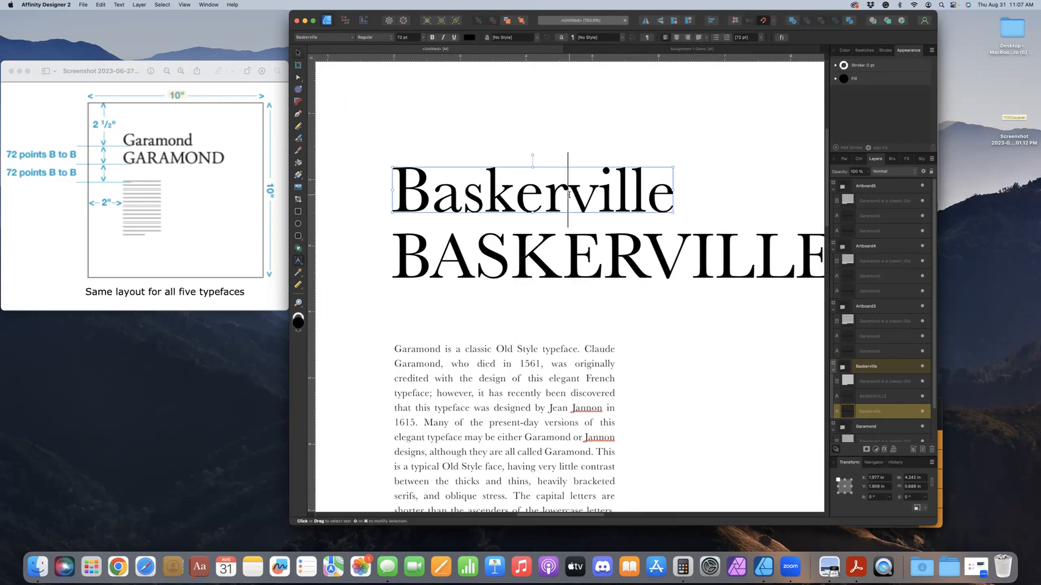
{"action": "left_click", "coordinate": [567, 192]}
{"action": "left_click", "coordinate": [859, 159]}
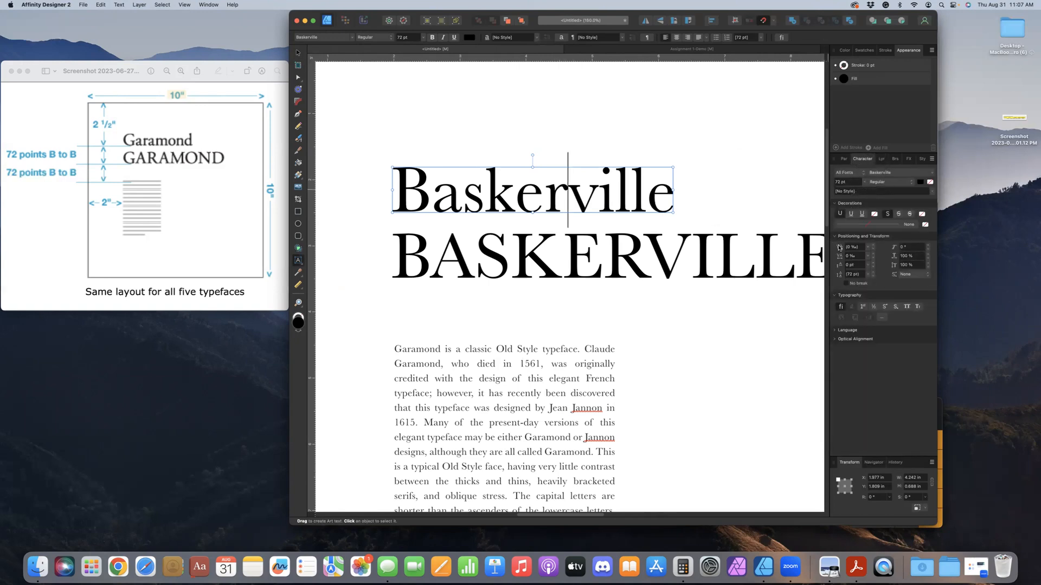
{"action": "left_click", "coordinate": [869, 248]}
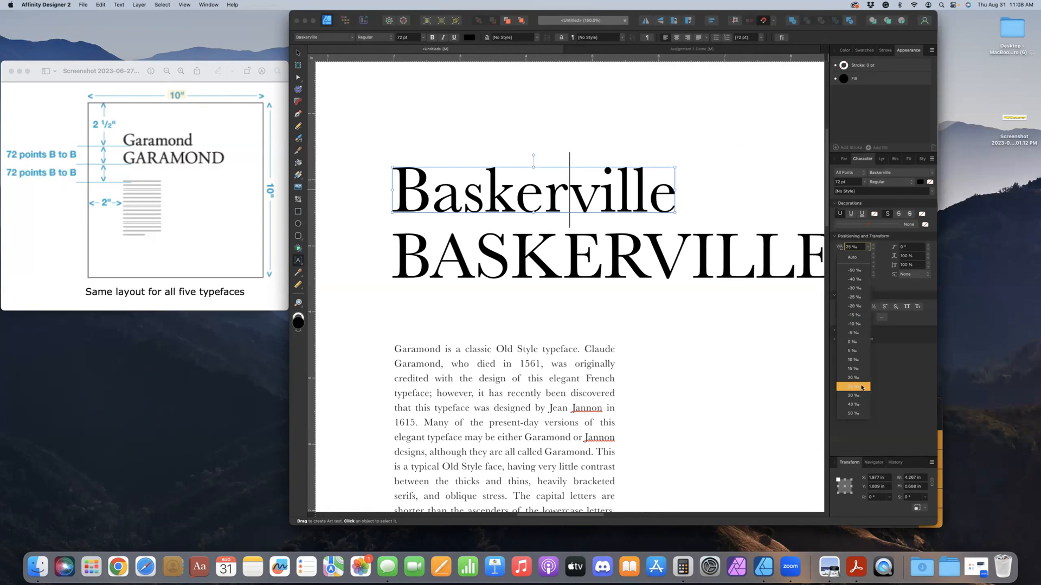
{"action": "left_click", "coordinate": [862, 387]}
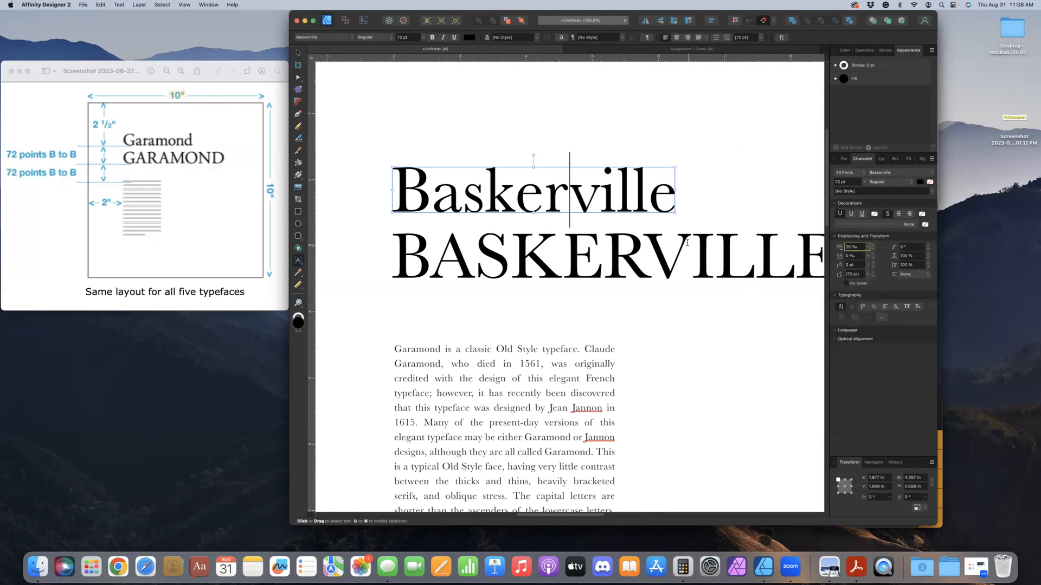
Set the kerning between the last l and e of the upper Baskerville heading to -40‰, and leave text editing
{"action": "left_click", "coordinate": [647, 200]}
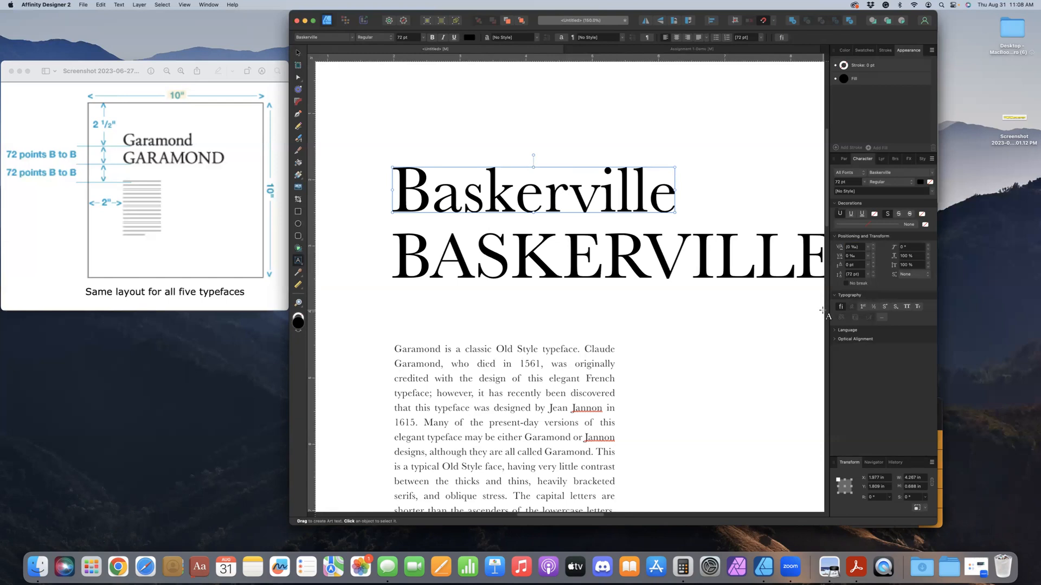
{"action": "left_click", "coordinate": [871, 248]}
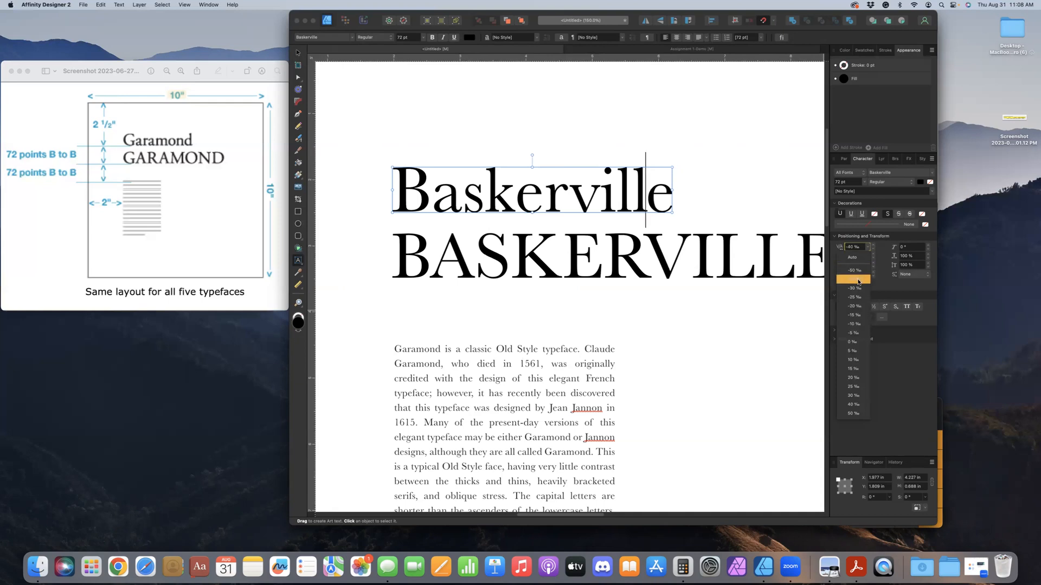
{"action": "left_click", "coordinate": [855, 281]}
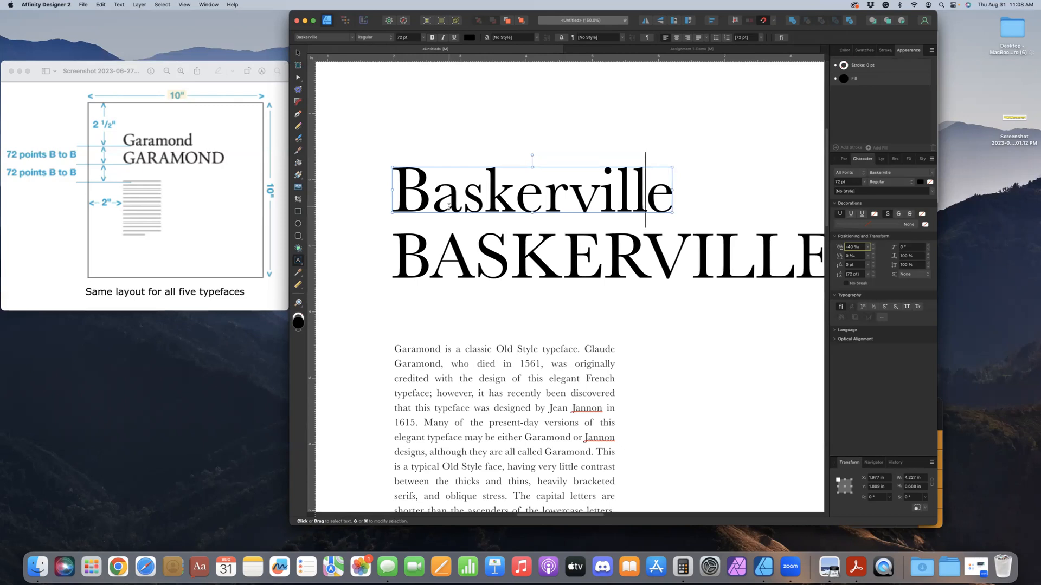
{"action": "left_click", "coordinate": [433, 203]}
{"action": "left_click", "coordinate": [516, 250]}
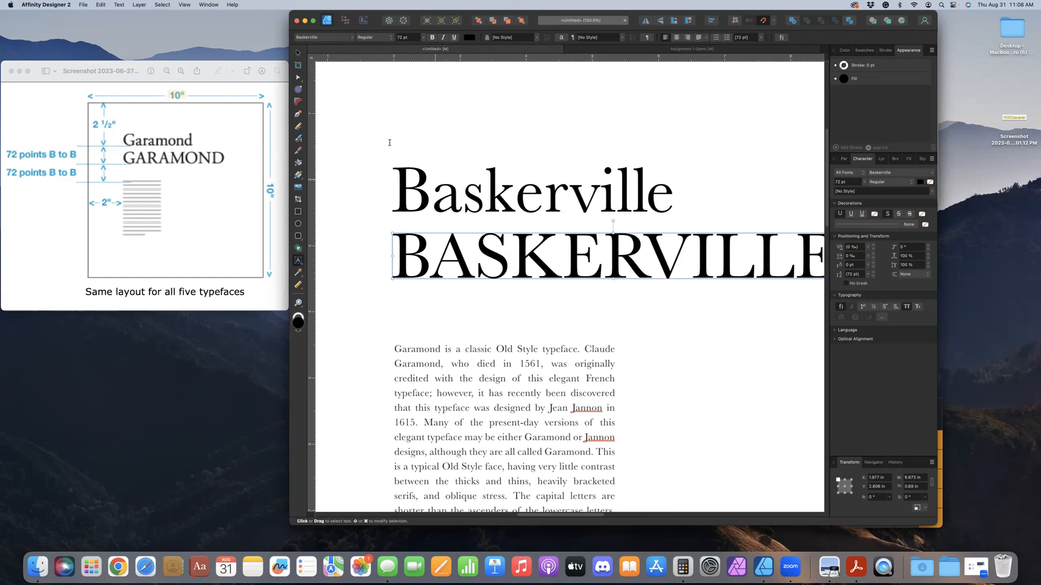
{"action": "left_click", "coordinate": [298, 52]}
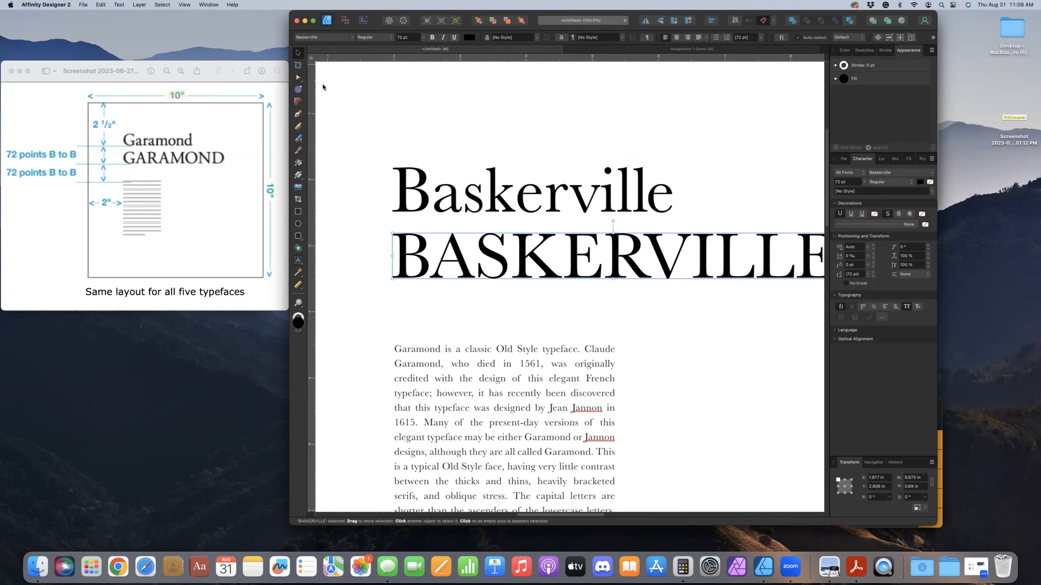
{"action": "key", "text": "super+1"}
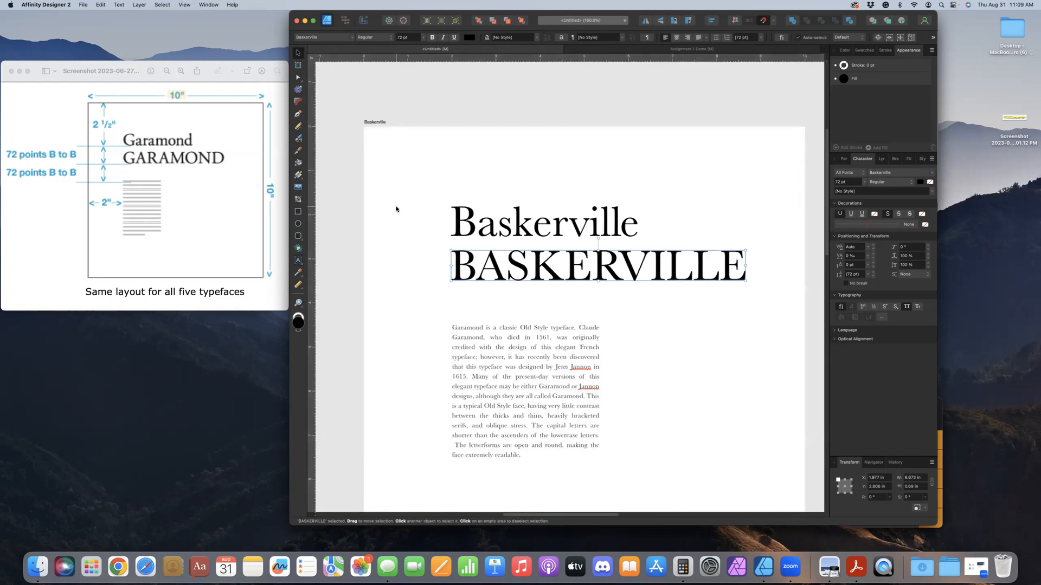
{"action": "key", "text": "super+minus"}
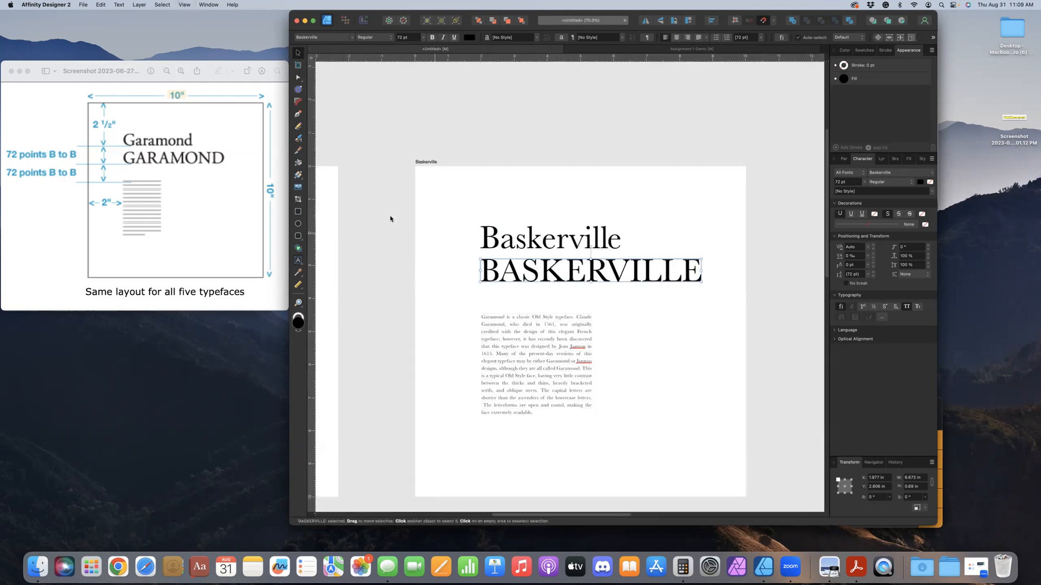